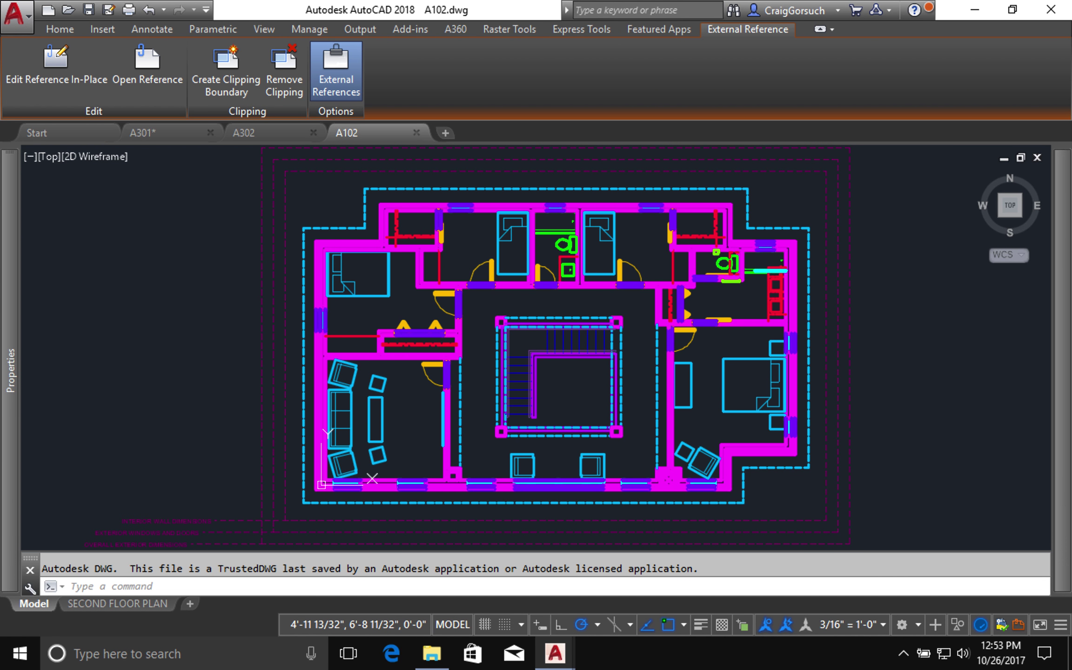
- Draw a horizontal section cut line across the full width of the A102 floor plan, through the stair opening
key(Escape)
text(l)
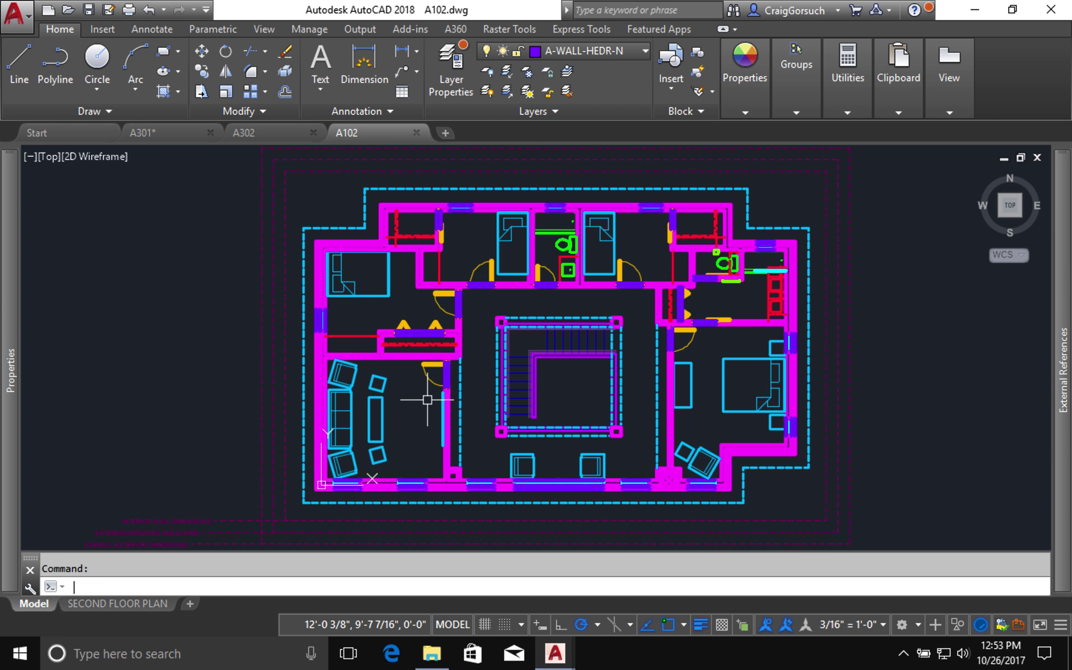
key(Return)
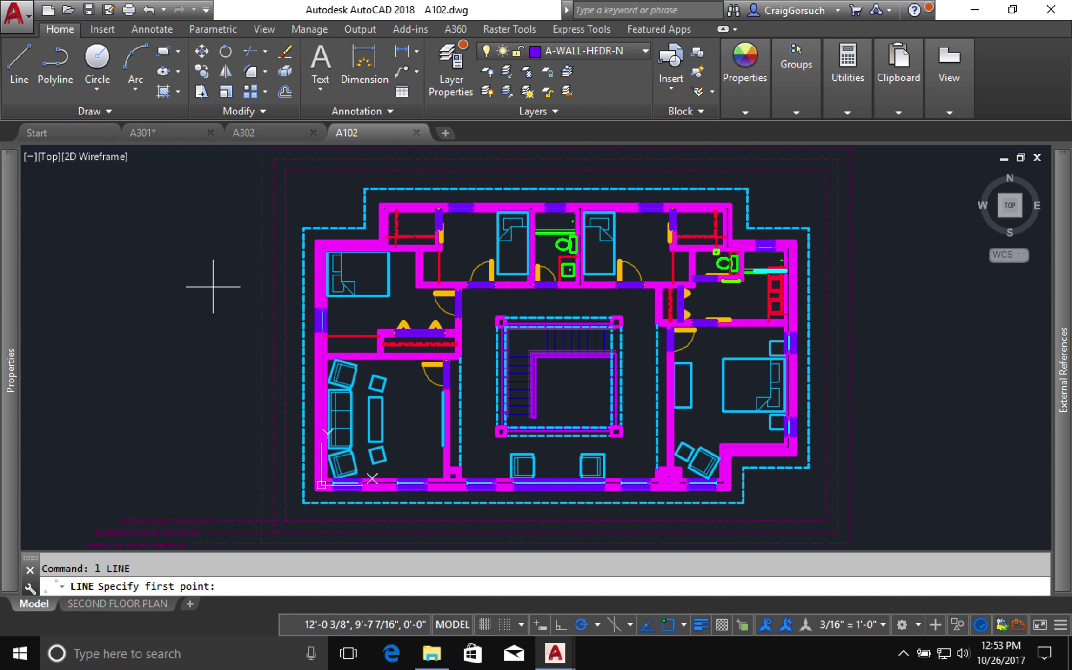
click(217, 327)
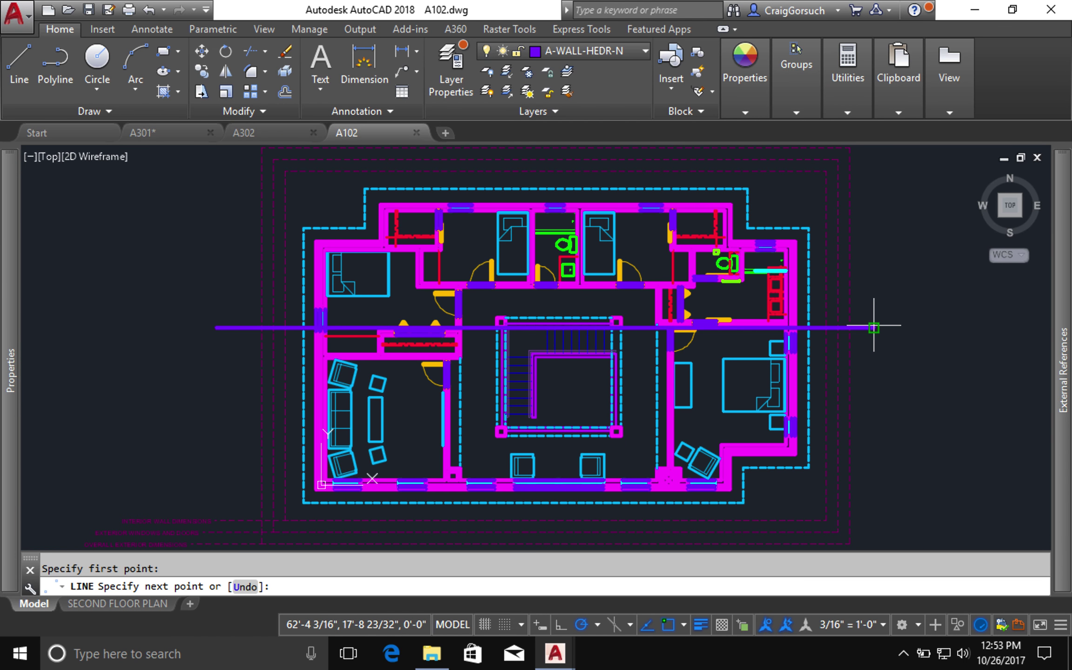
click(873, 326)
key(Return)
- Move the horizontal cut line straight down by about 1'-0" on the floor plan
text(m)
key(Return)
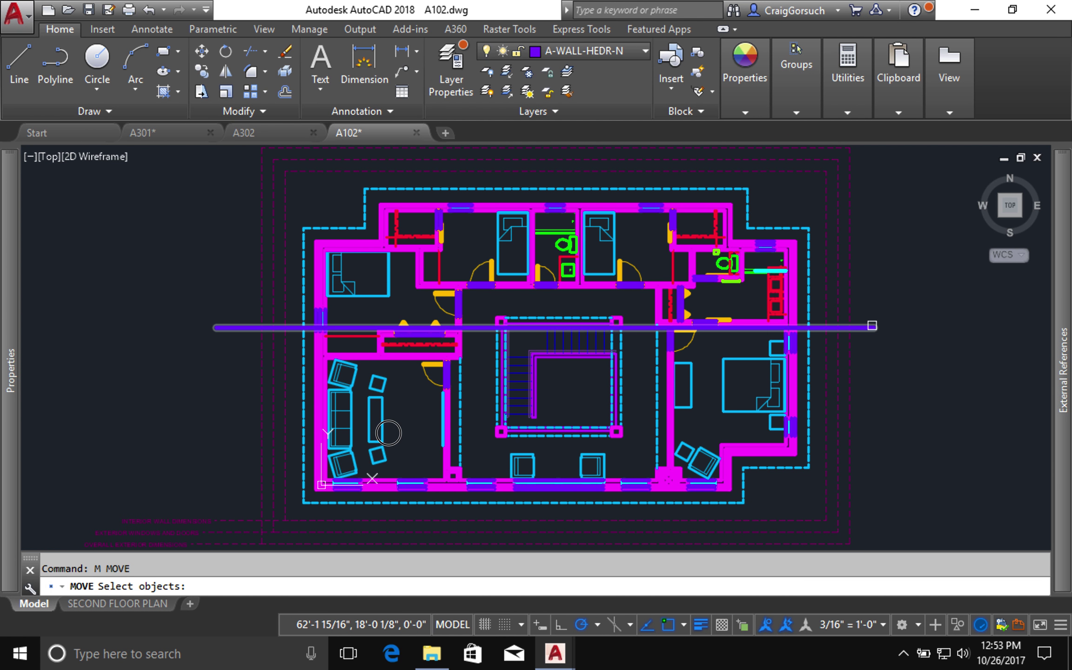
click(874, 328)
key(Return)
click(871, 375)
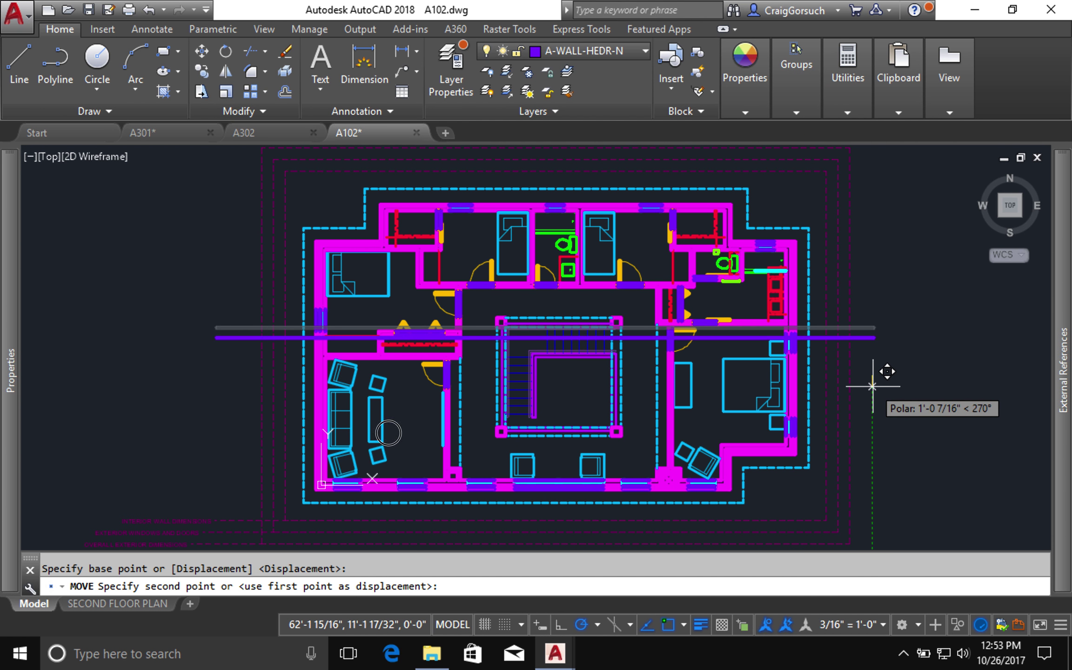
click(873, 385)
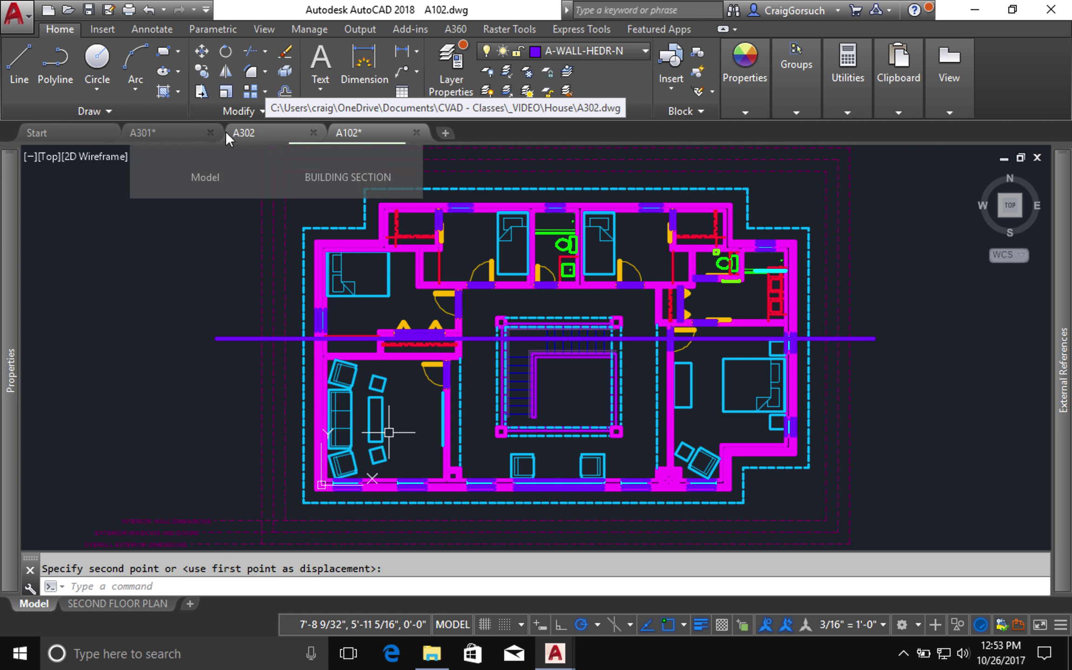
- Compare the building section in drawing A301 with the cut line location on the A102 floor plan
click(170, 131)
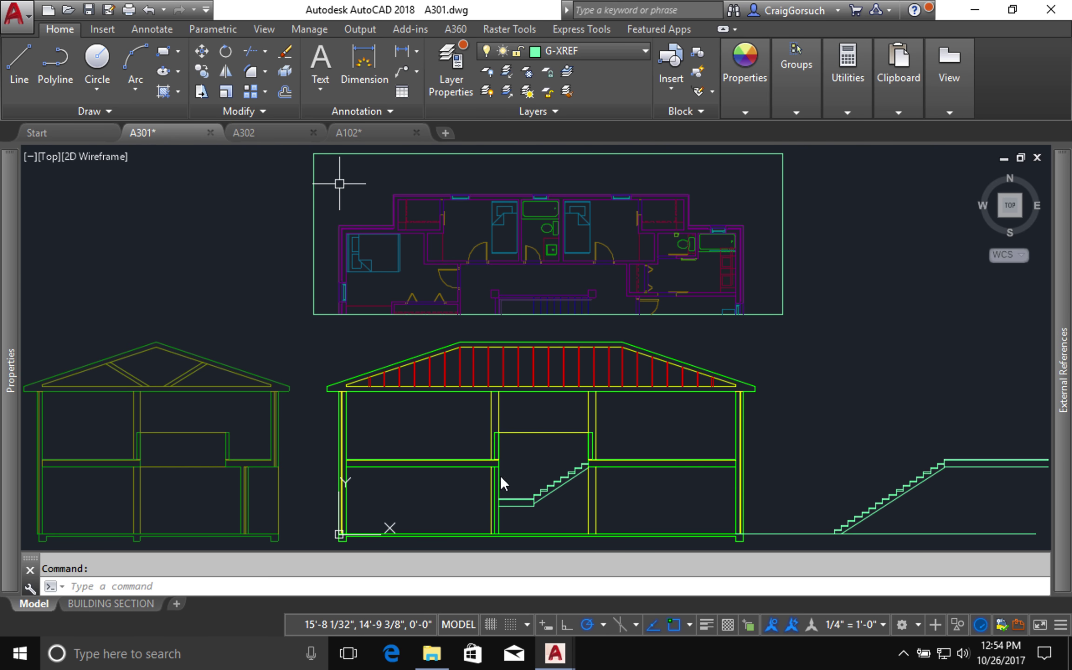
click(368, 132)
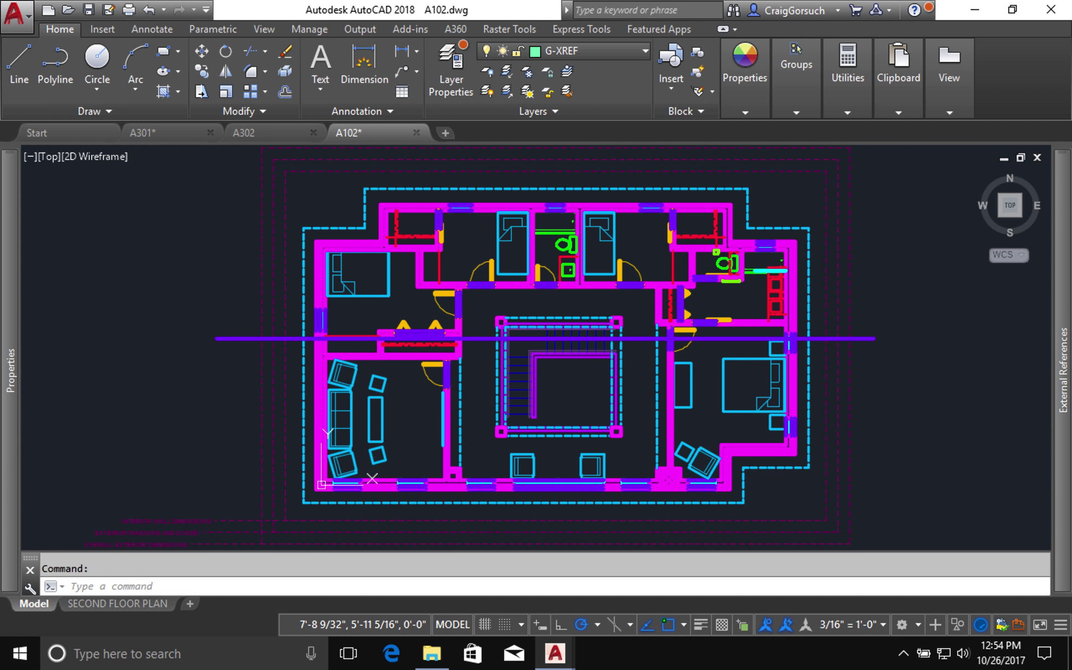
click(522, 465)
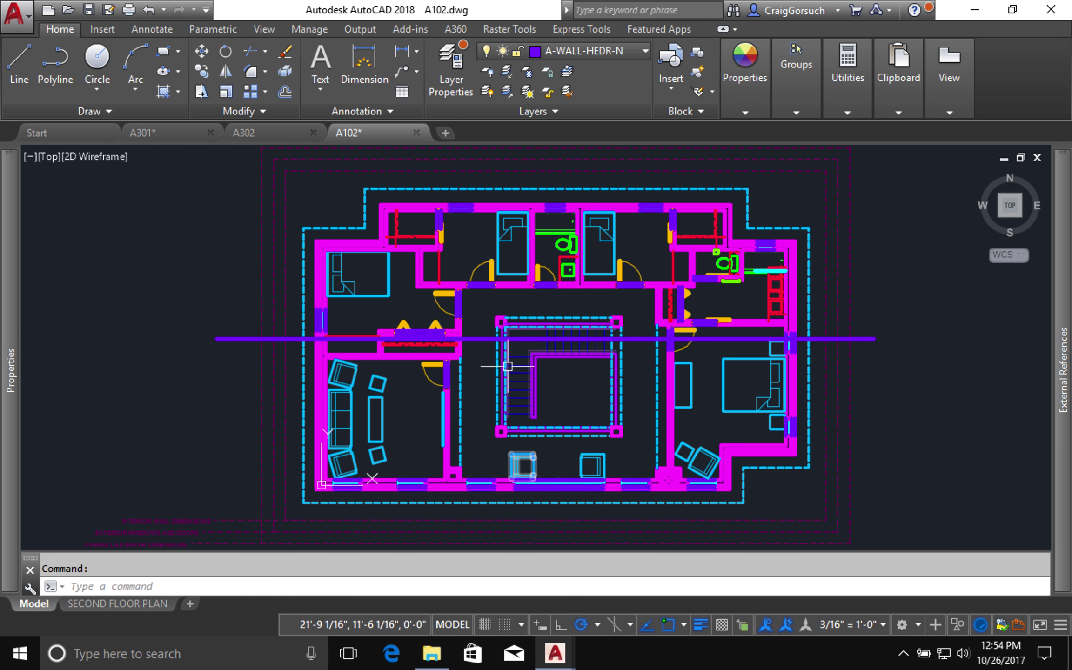
key(Escape)
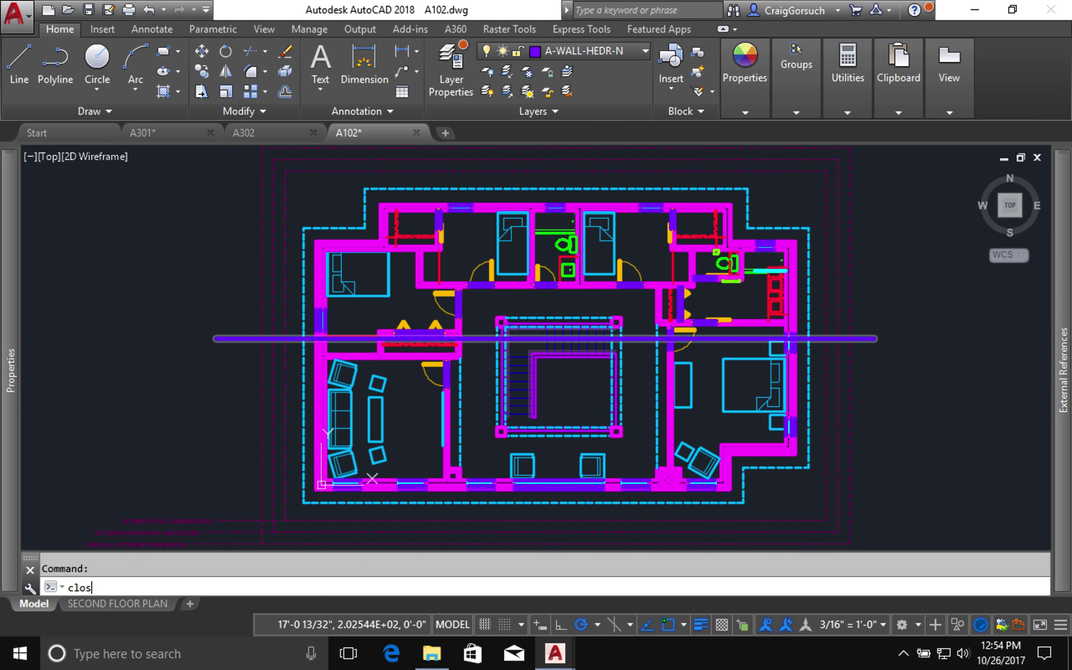
- Close drawing A102 and switch to drawing A301
text(clos)
key(Return)
click(489, 362)
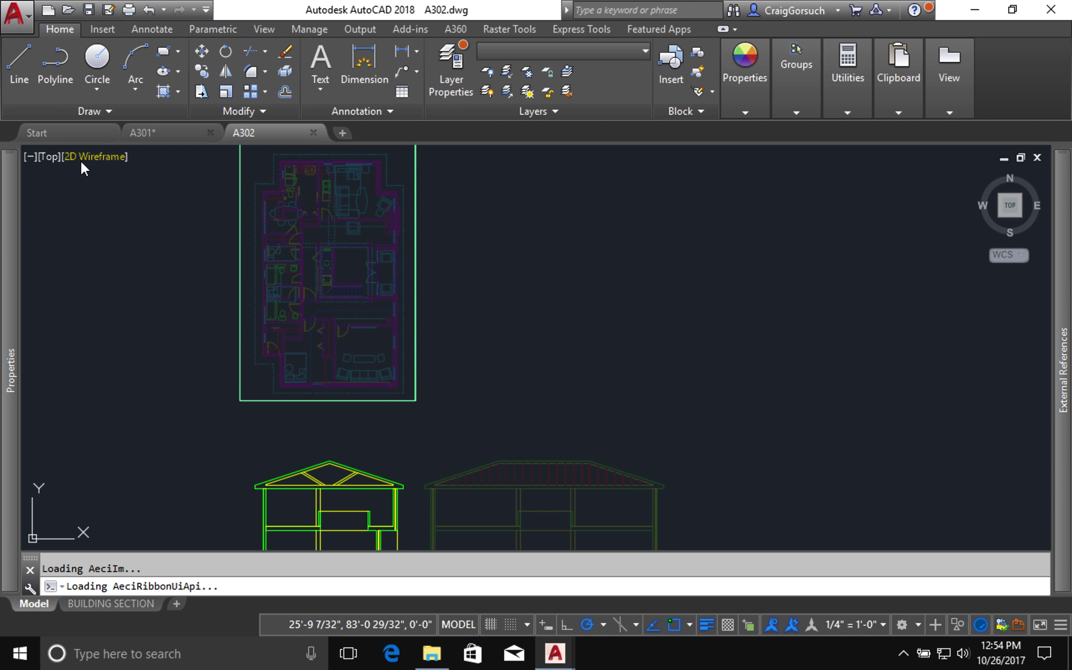
click(161, 133)
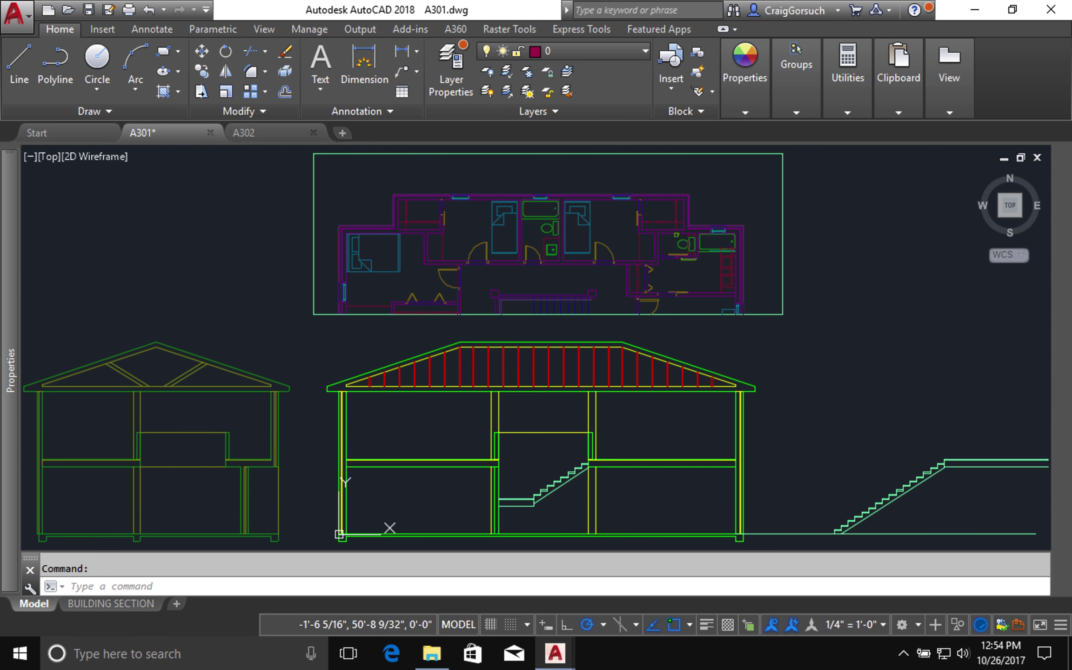
- Copy the full stair profile and its ground line, drawn to the right of the A301 section, to the clipboard
middle_drag(963, 379, 697, 314)
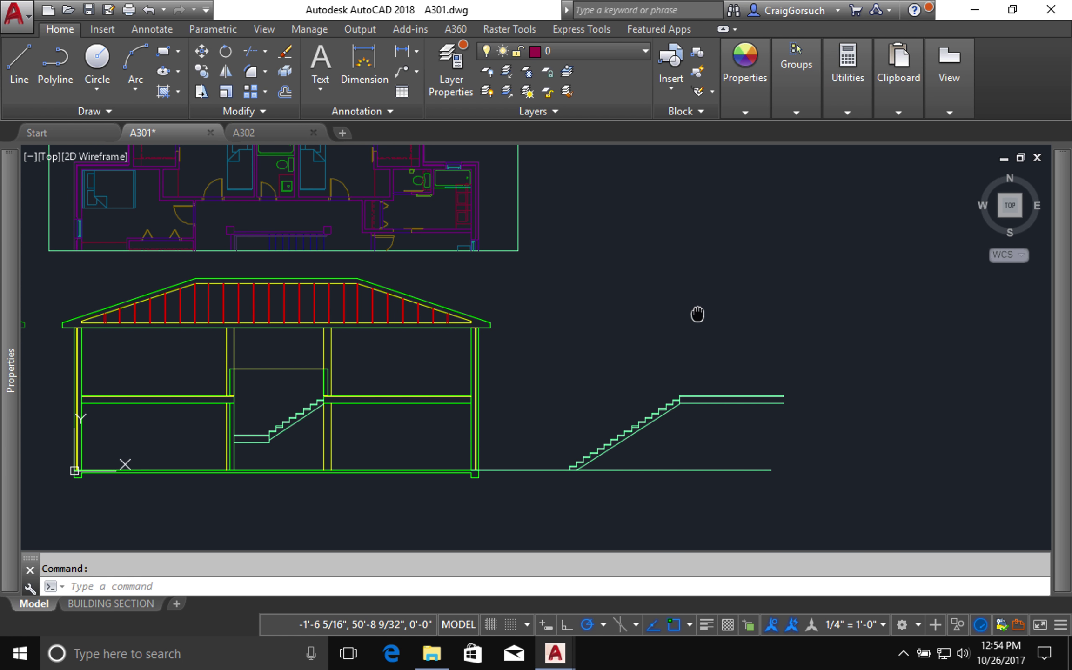
click(848, 356)
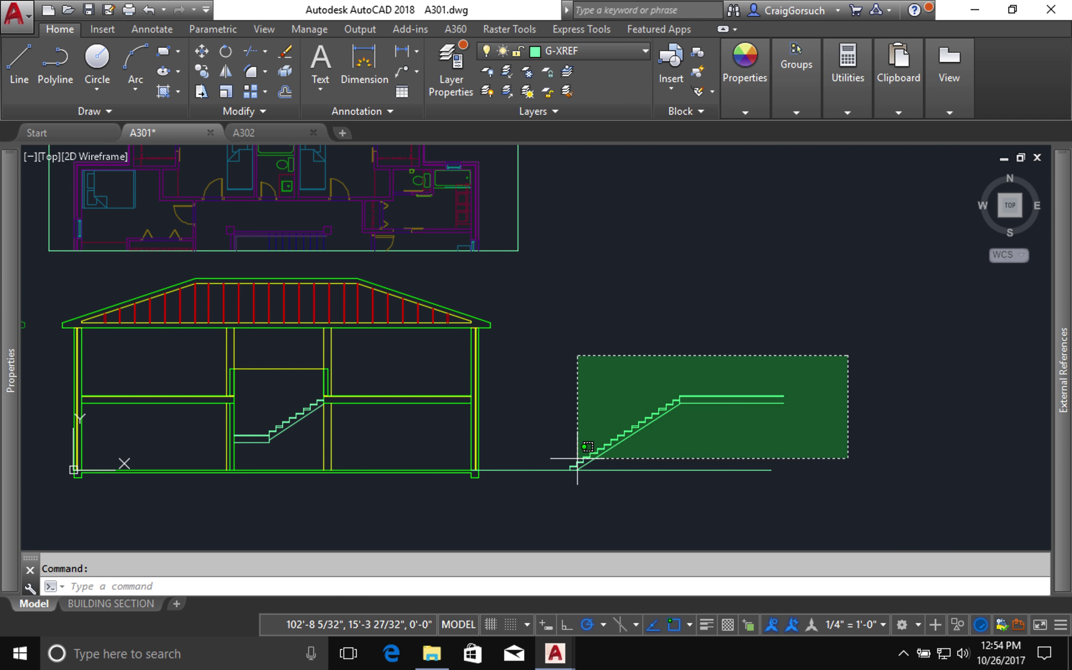
click(490, 505)
mouse_move(904, 109)
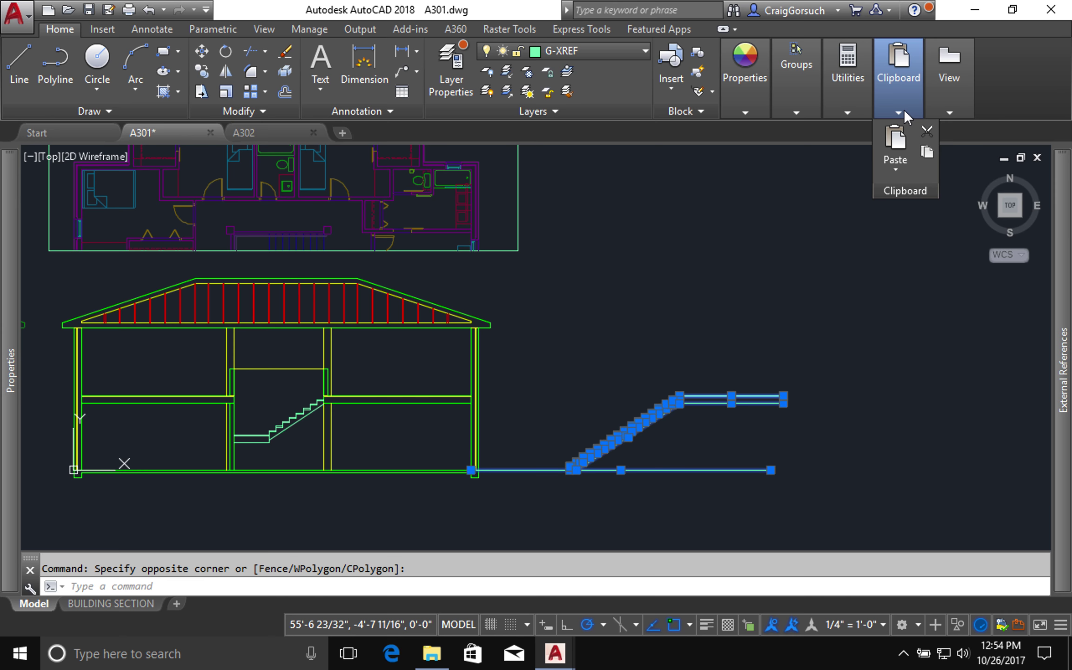
click(926, 152)
key(Escape)
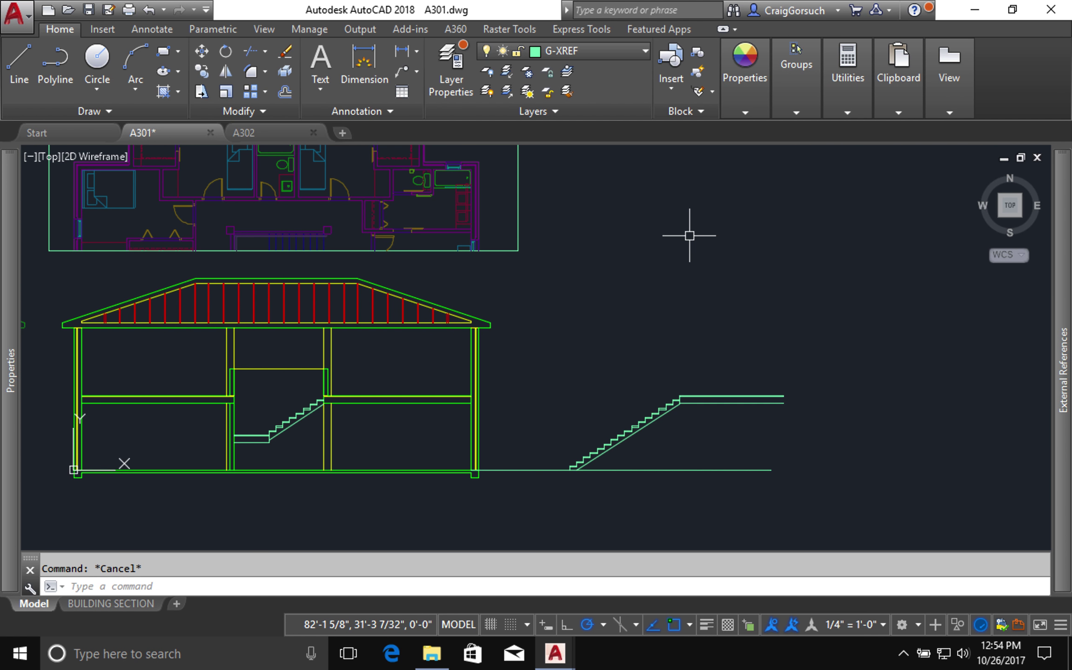
- Zoom to show all of drawing A301 and save it
text(z)
key(Return)
text(a)
key(Return)
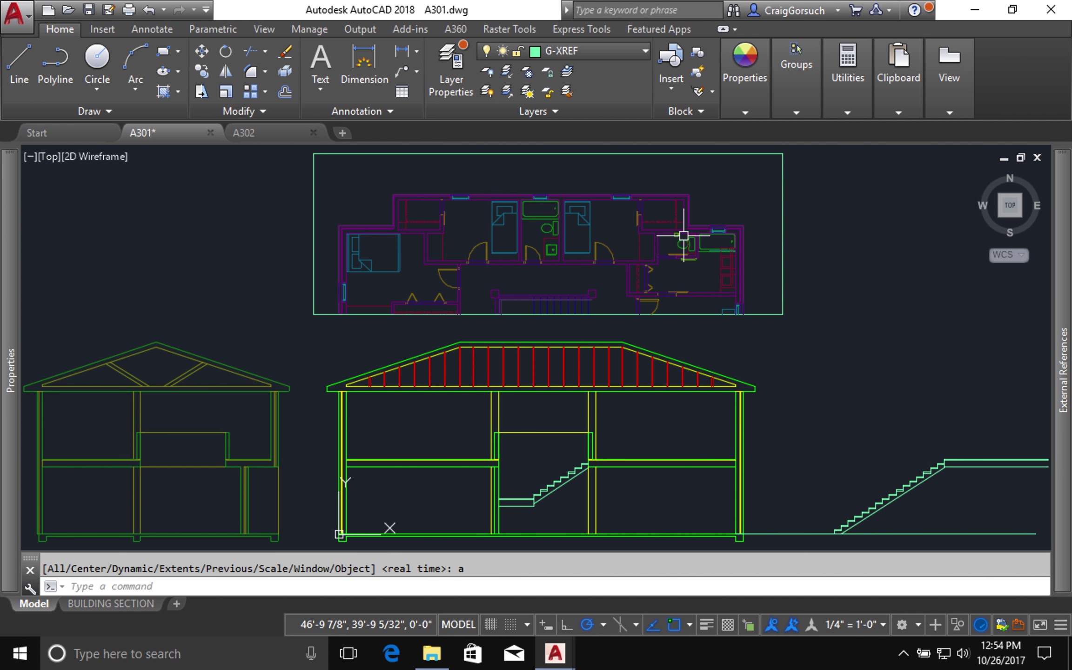
key(ctrl+s)
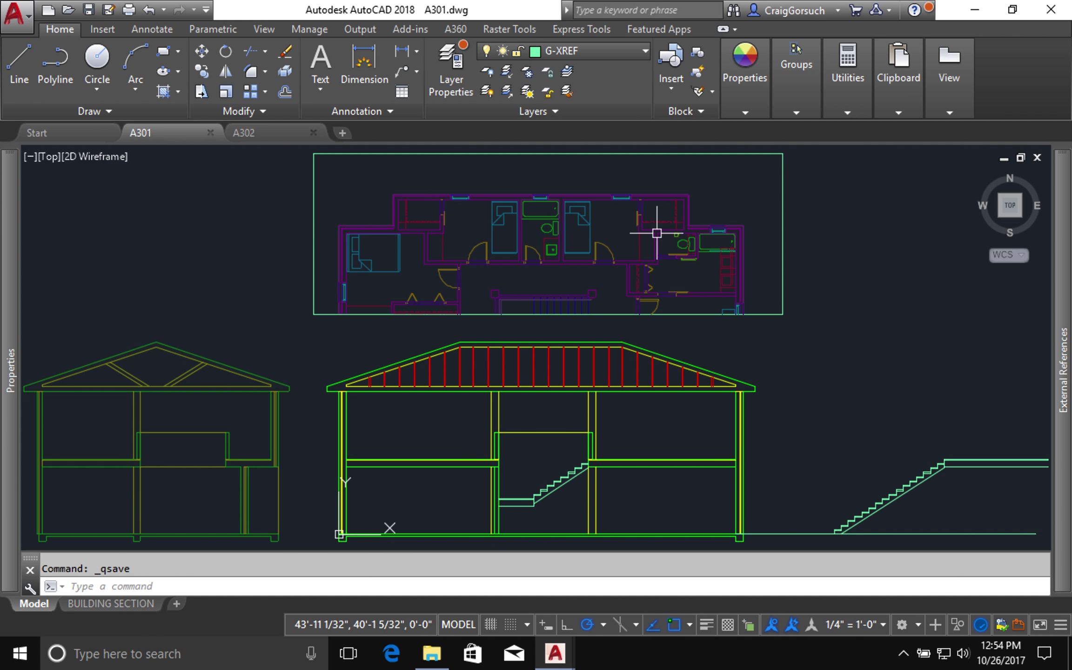
- Preview the BUILDING SECTION layout of drawing A302, and open A302 in model space
click(11, 195)
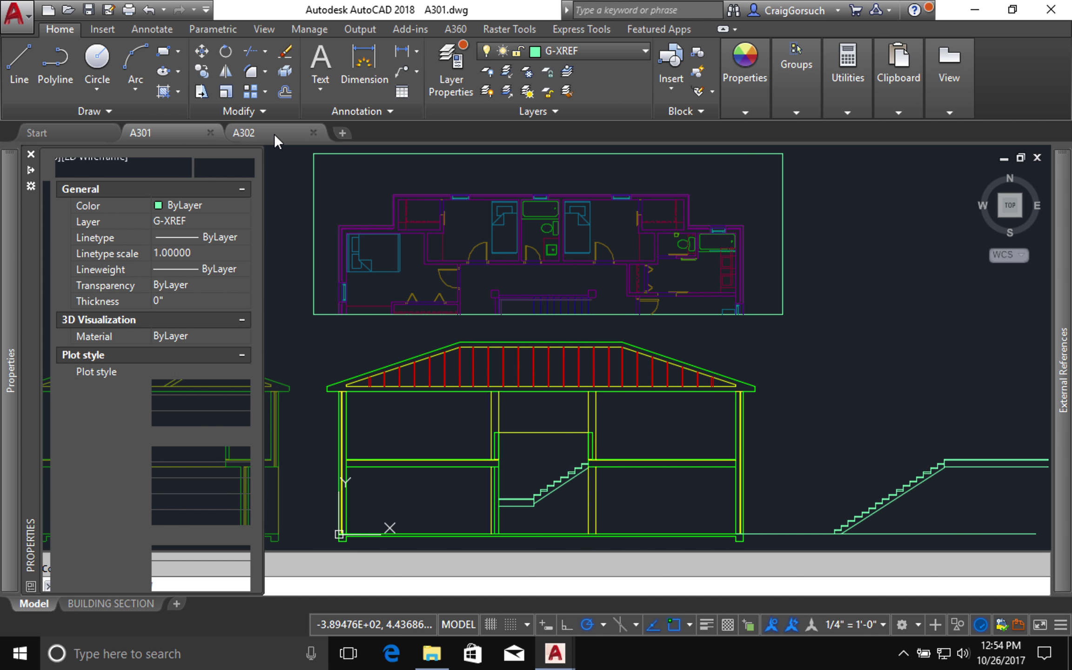
mouse_move(274, 133)
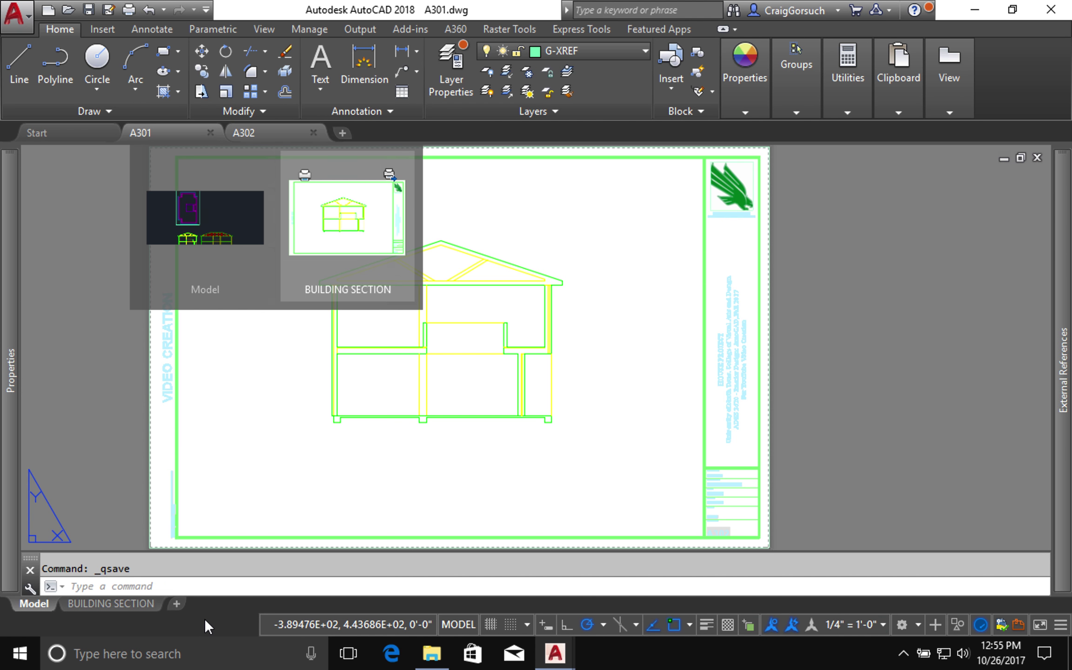
click(347, 218)
click(34, 603)
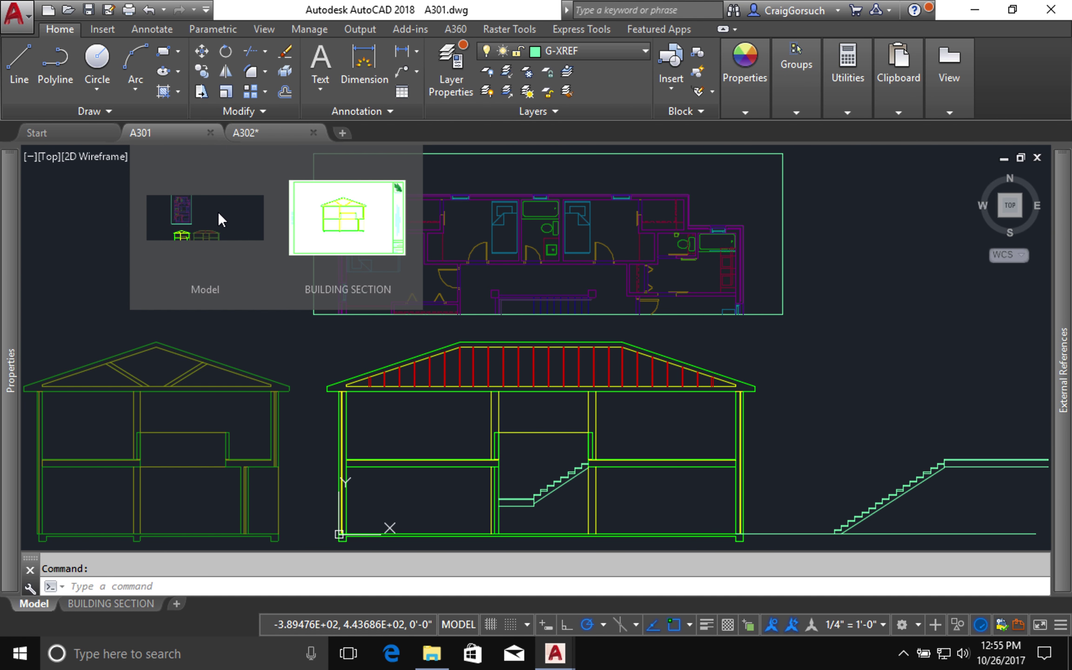
click(217, 211)
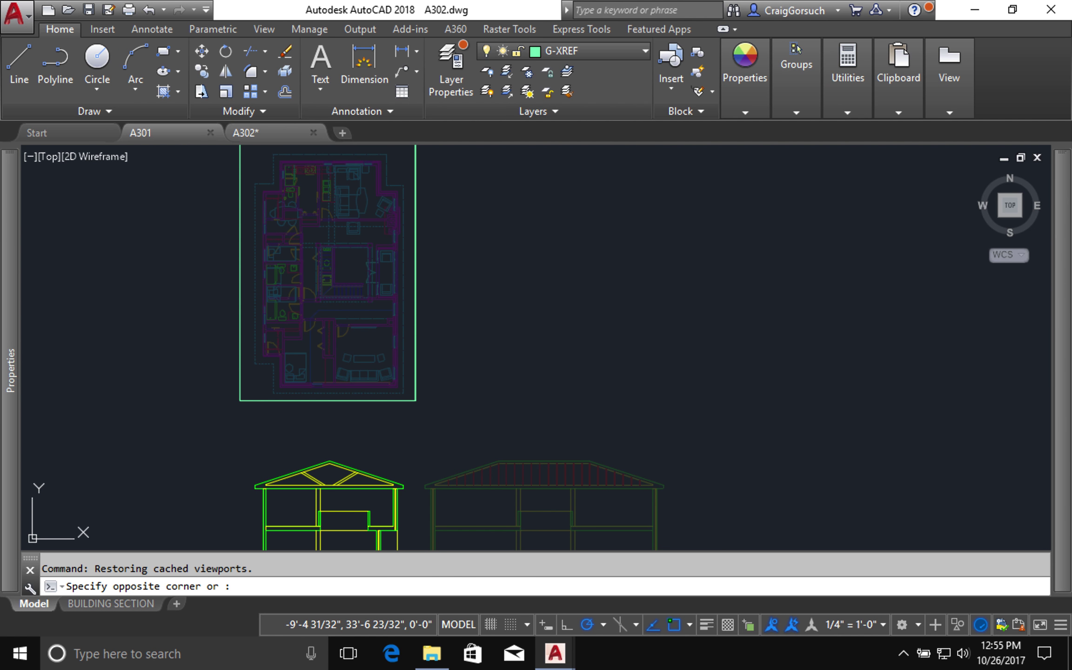
- Reload the changed A301 external reference in drawing A302
middle_drag(212, 403, 237, 353)
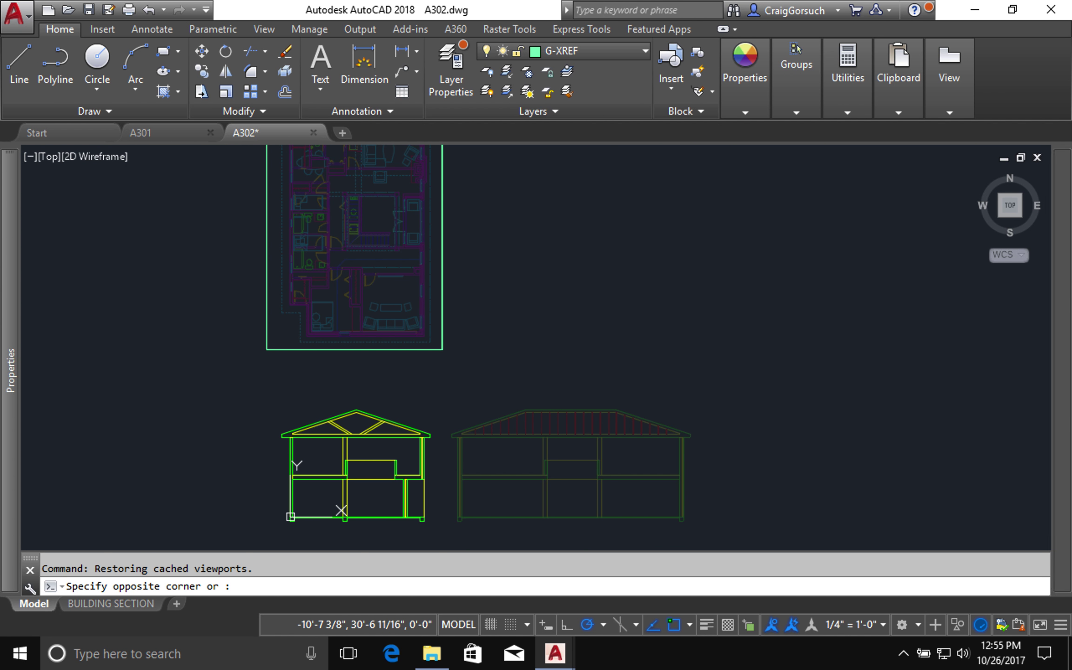
click(614, 378)
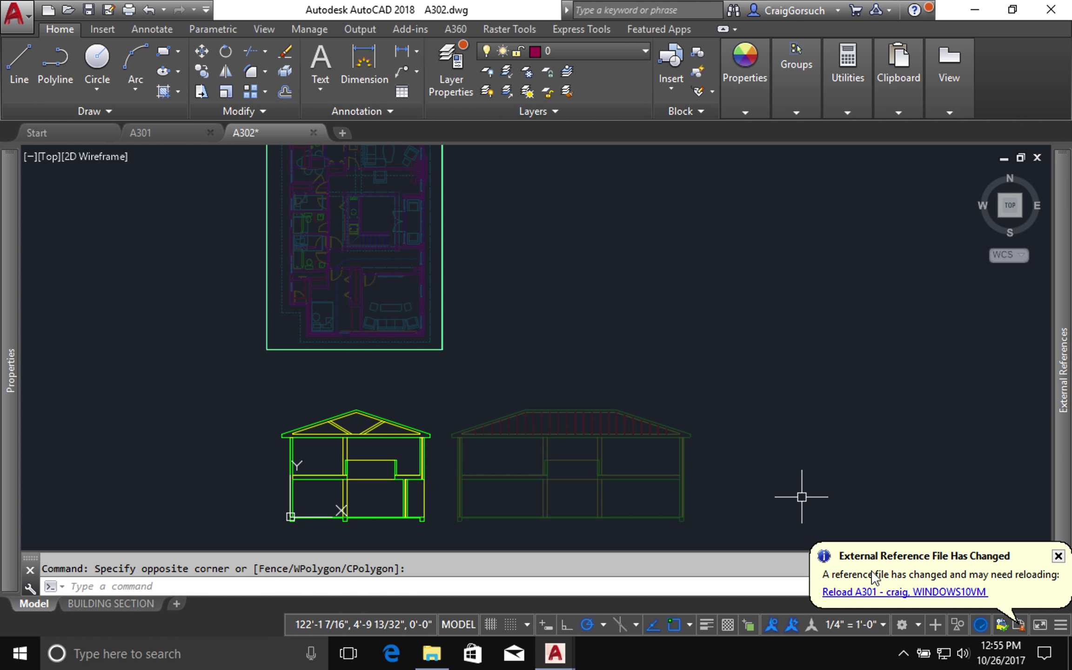
click(904, 591)
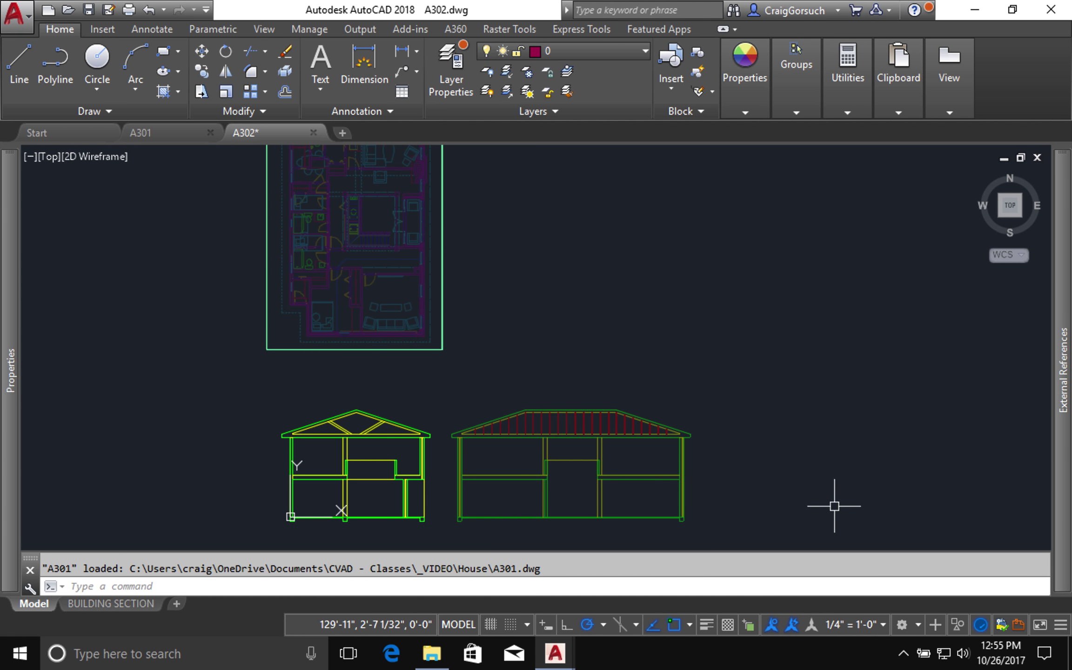
- In drawing A301, erase the three outline lines of the half wall above the upper end of the stairs
click(182, 136)
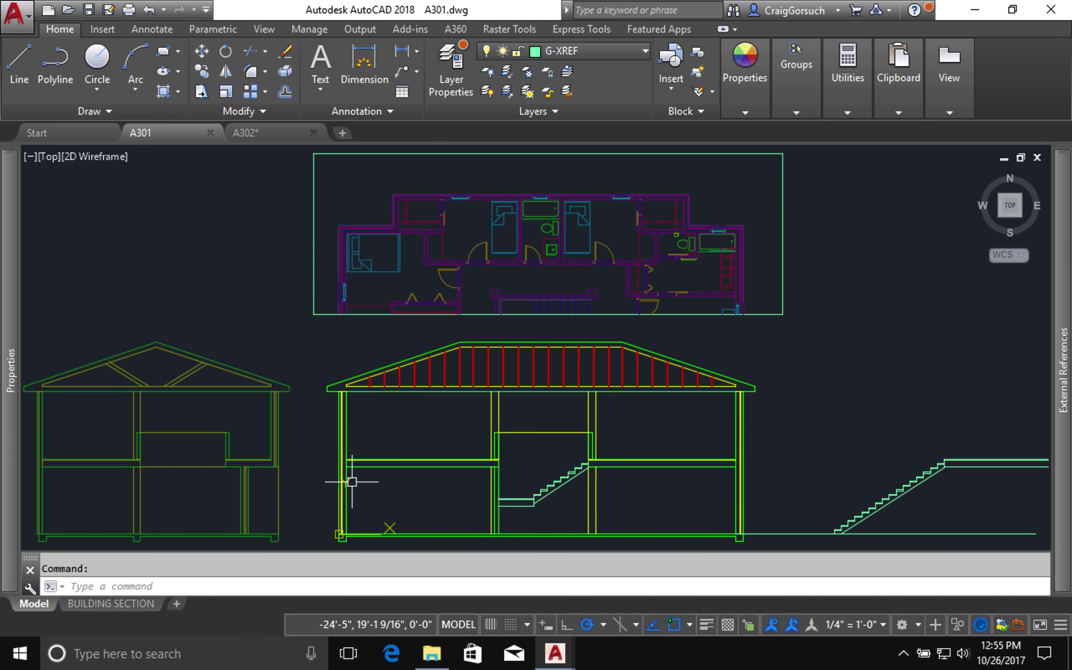
scroll(558, 483, up, 8)
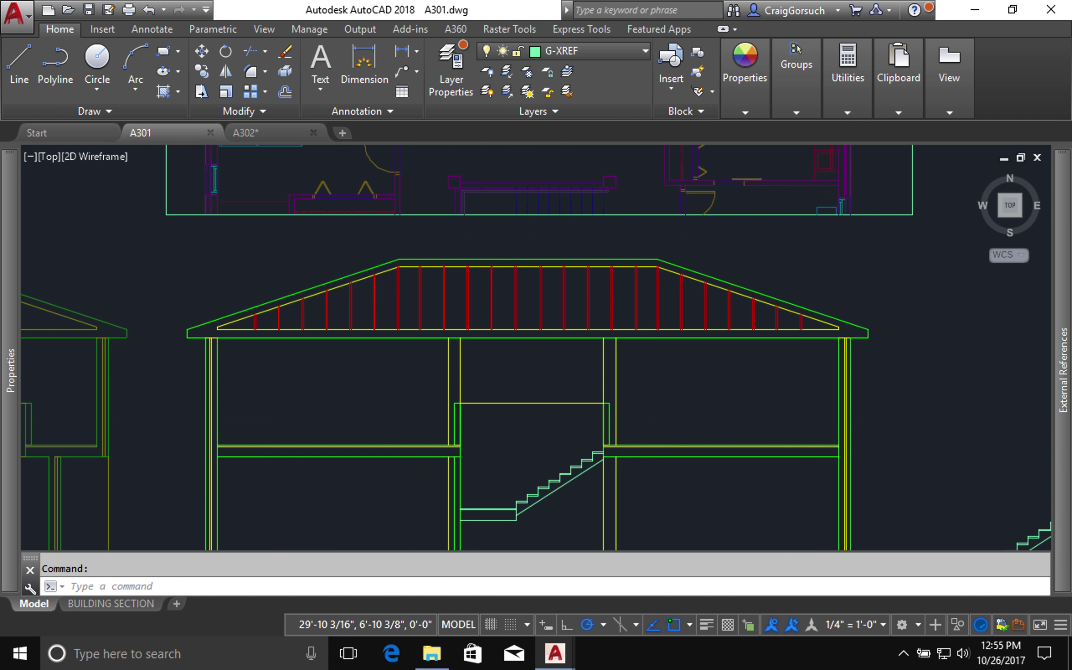
middle_drag(564, 488, 590, 415)
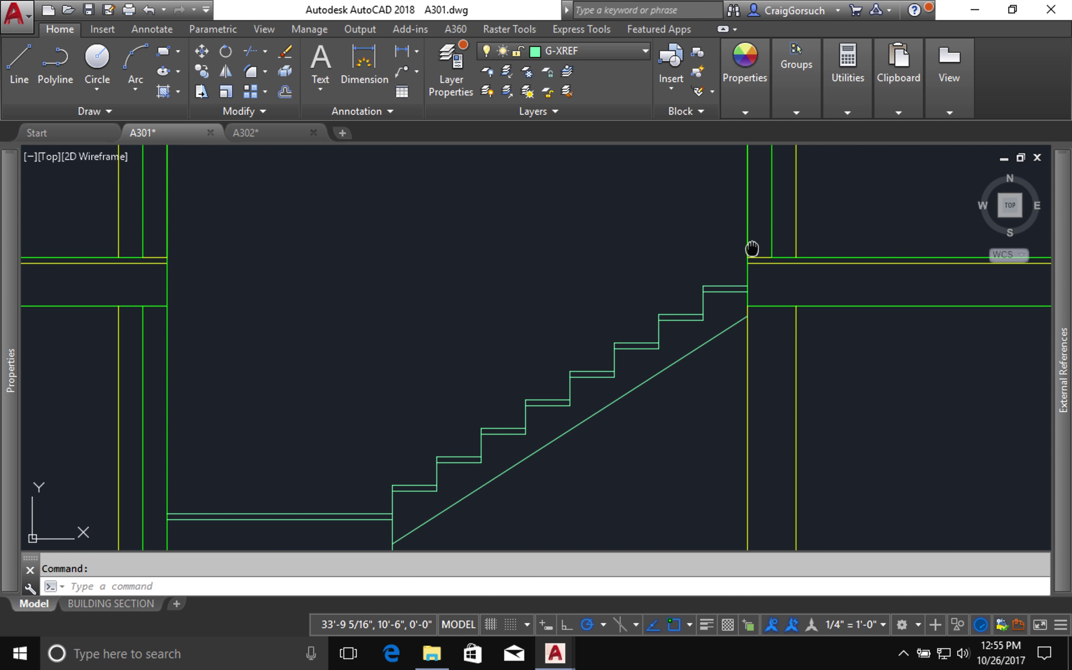
middle_drag(751, 249, 674, 318)
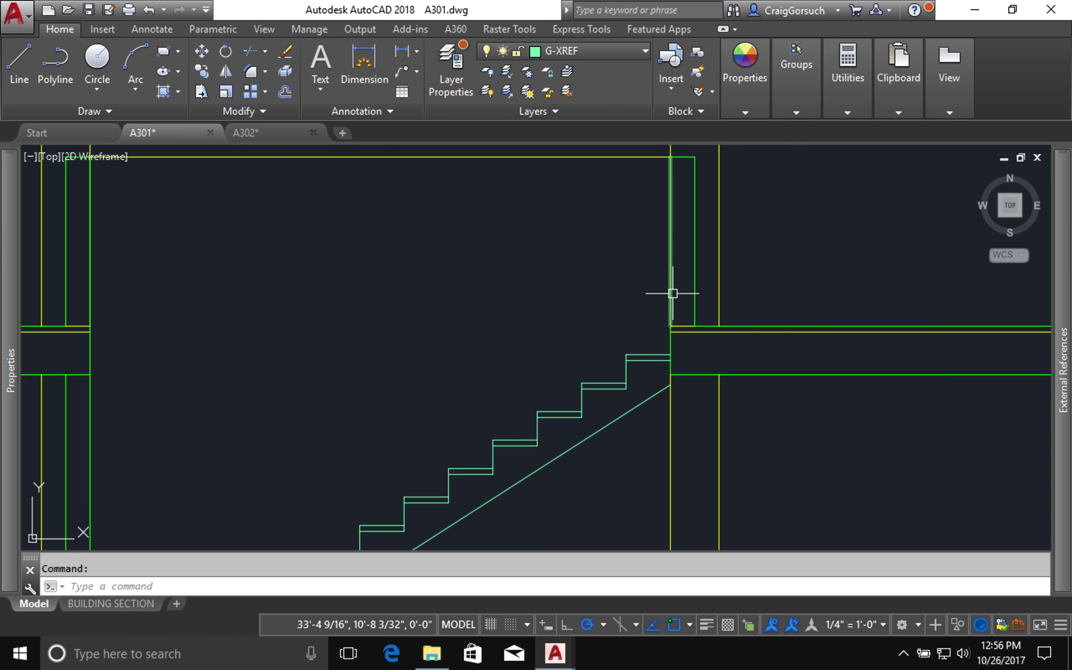
click(670, 226)
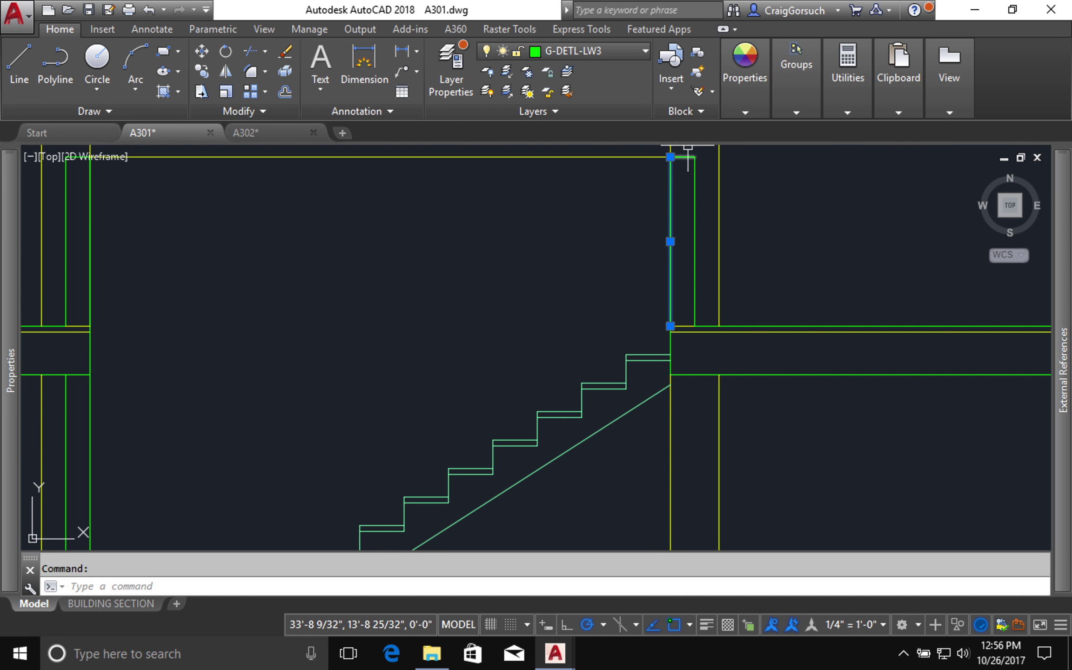
click(693, 177)
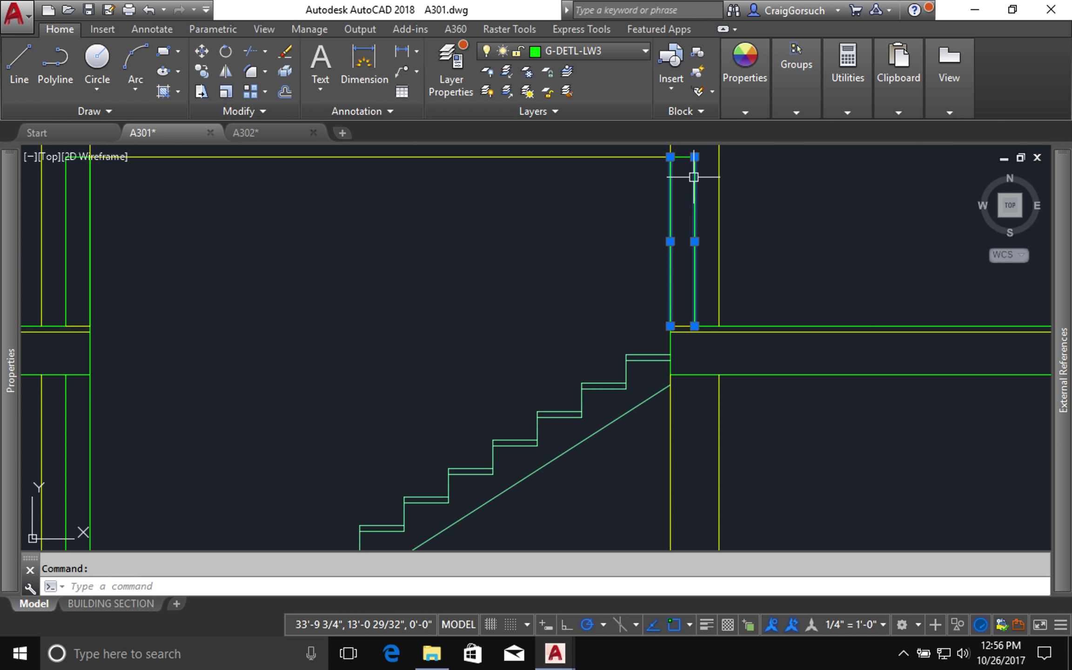
click(682, 157)
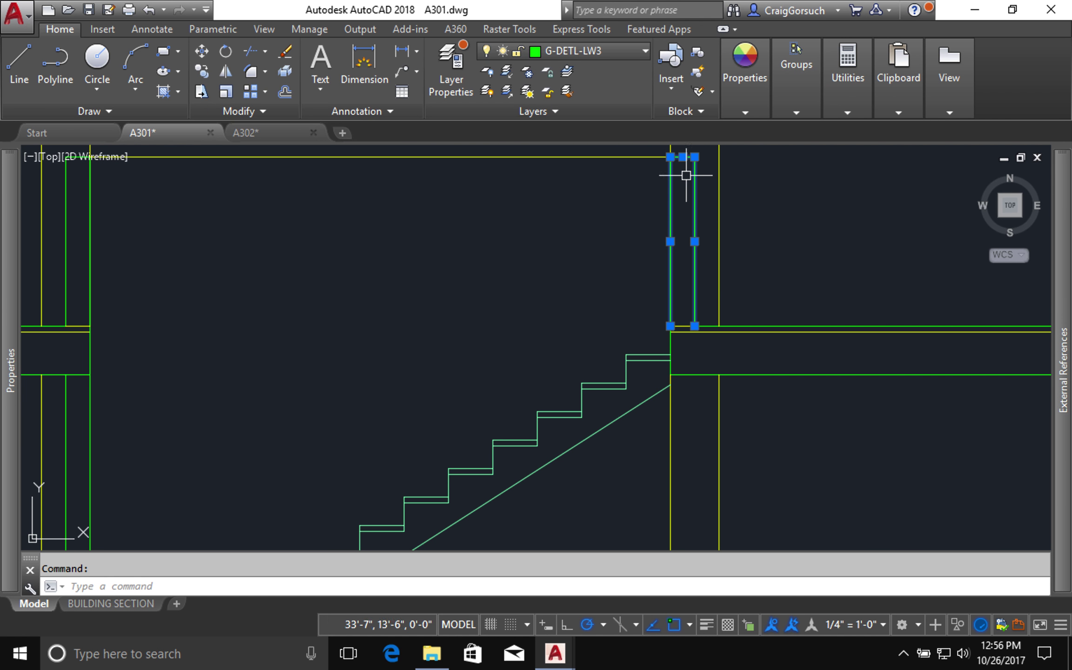
key(Return)
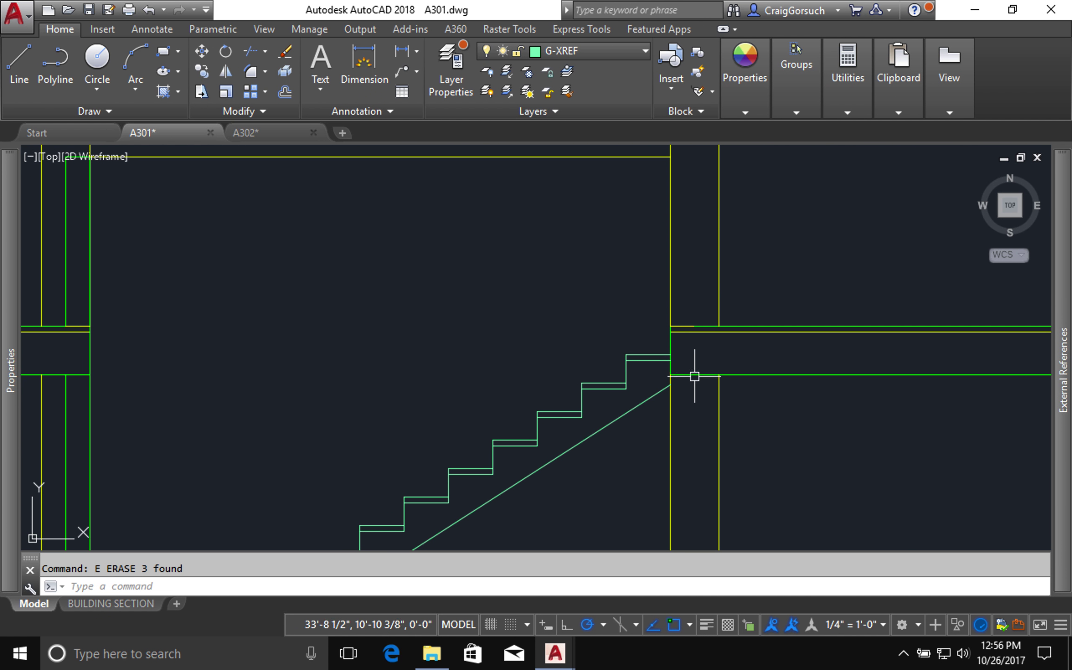
- Erase the short line at the base of the removed half wall, at the upper floor's edge
click(680, 325)
text(e)
key(Return)
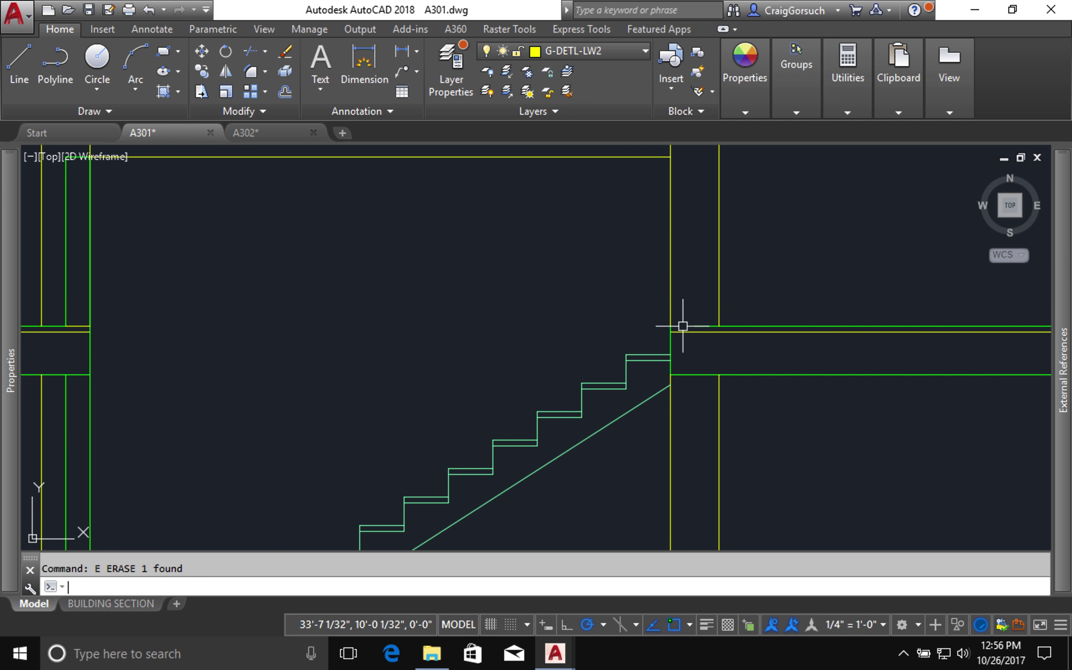
- Fillet the upper floor's vertical edge line with its top line to close the corner above the stairs
text(f)
key(Return)
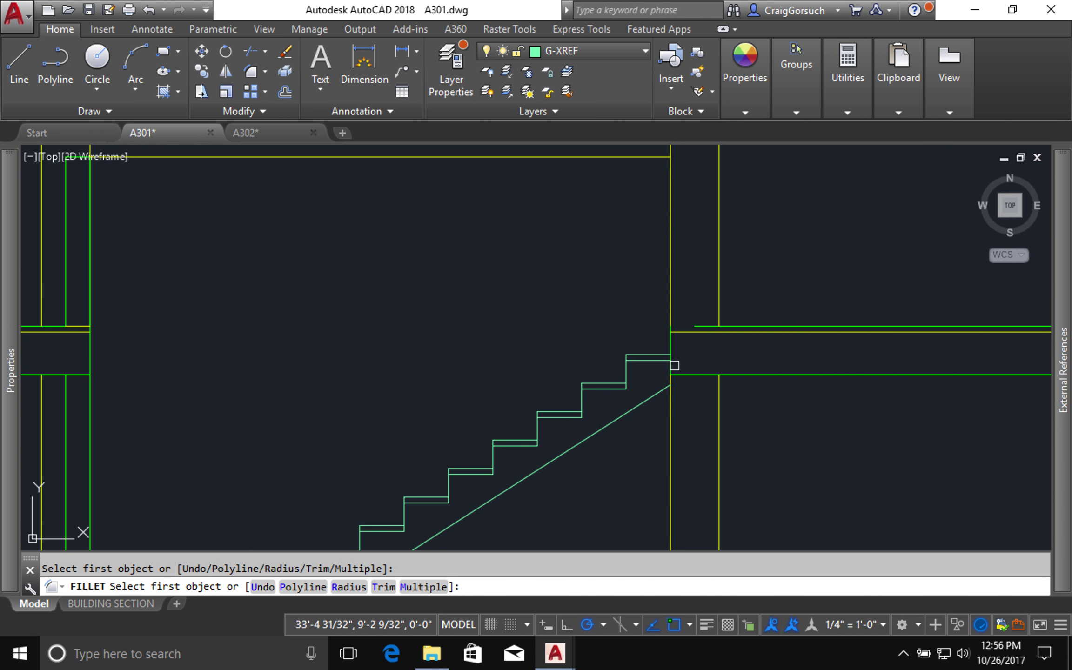
click(671, 358)
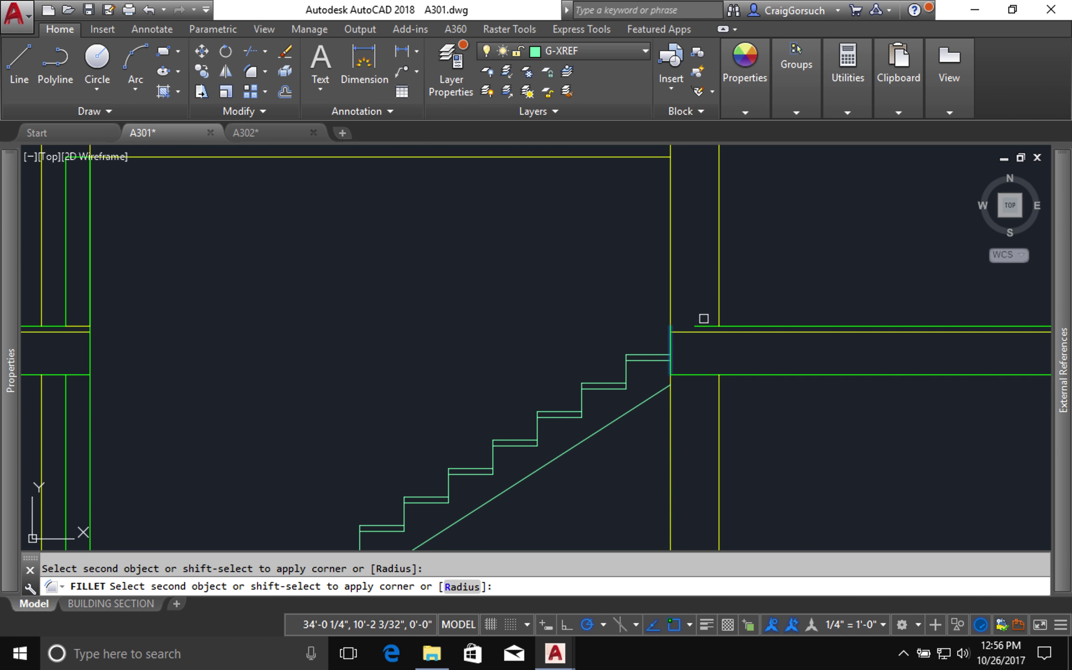
click(704, 326)
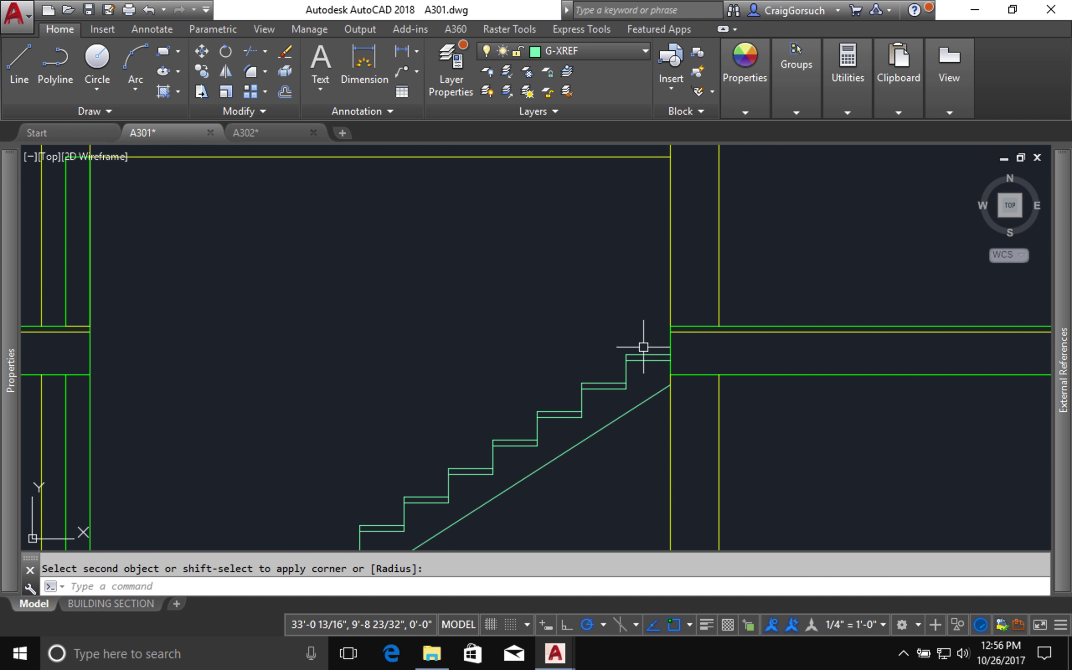
middle_drag(642, 347, 709, 267)
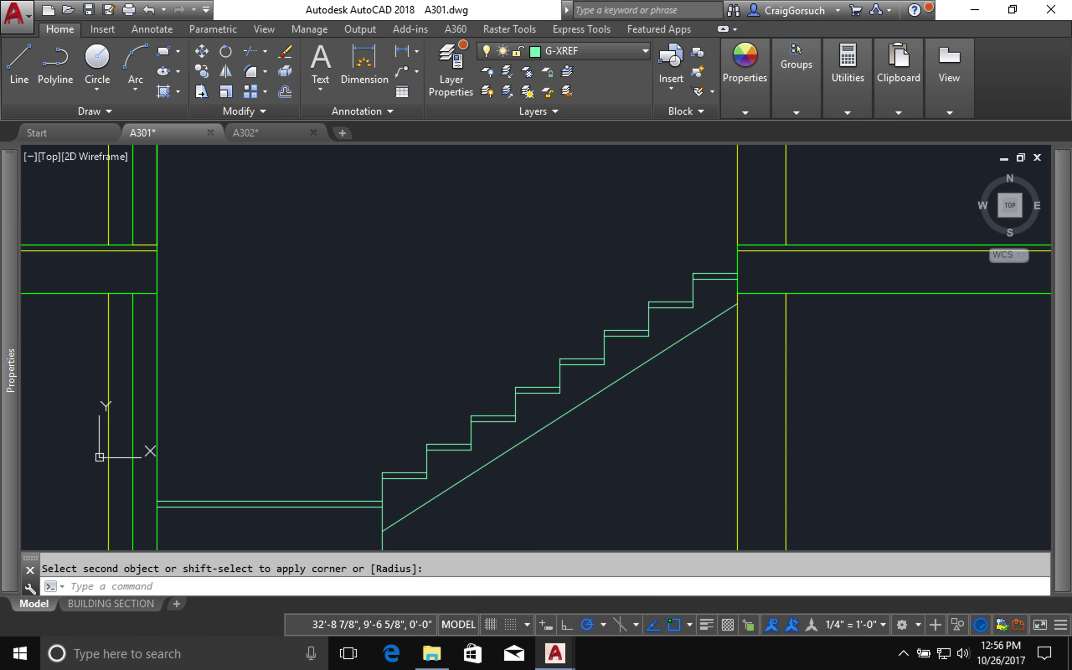
key(Return)
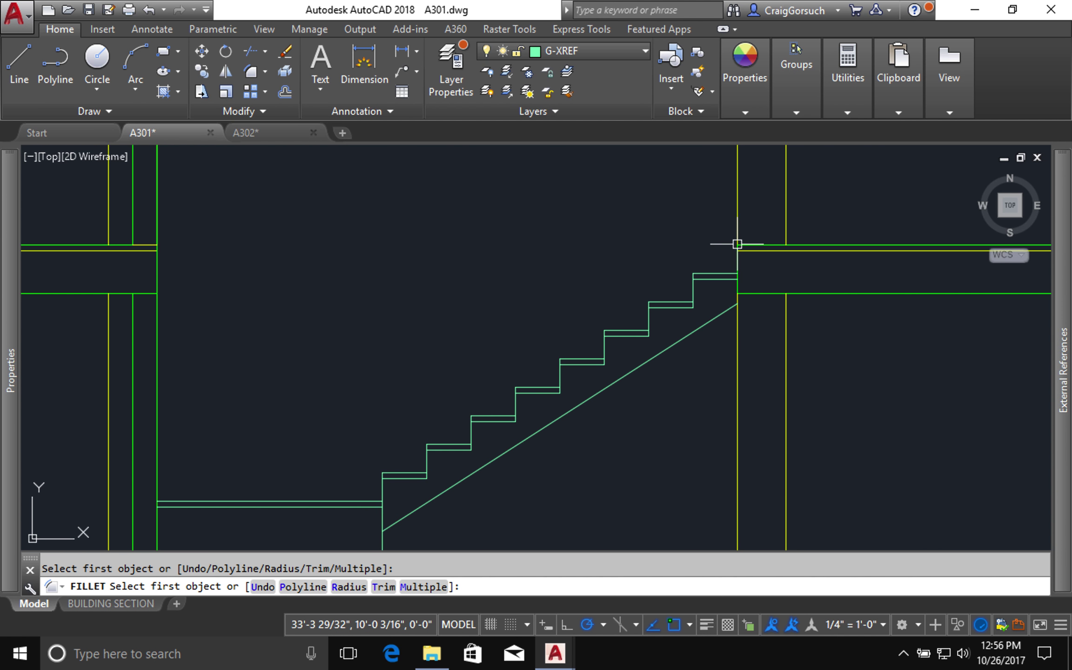
key(Escape)
- Move all stair and landing lines to layer G-DETL-LW3
middle_drag(718, 246, 761, 204)
key(ctrl+1)
click(761, 209)
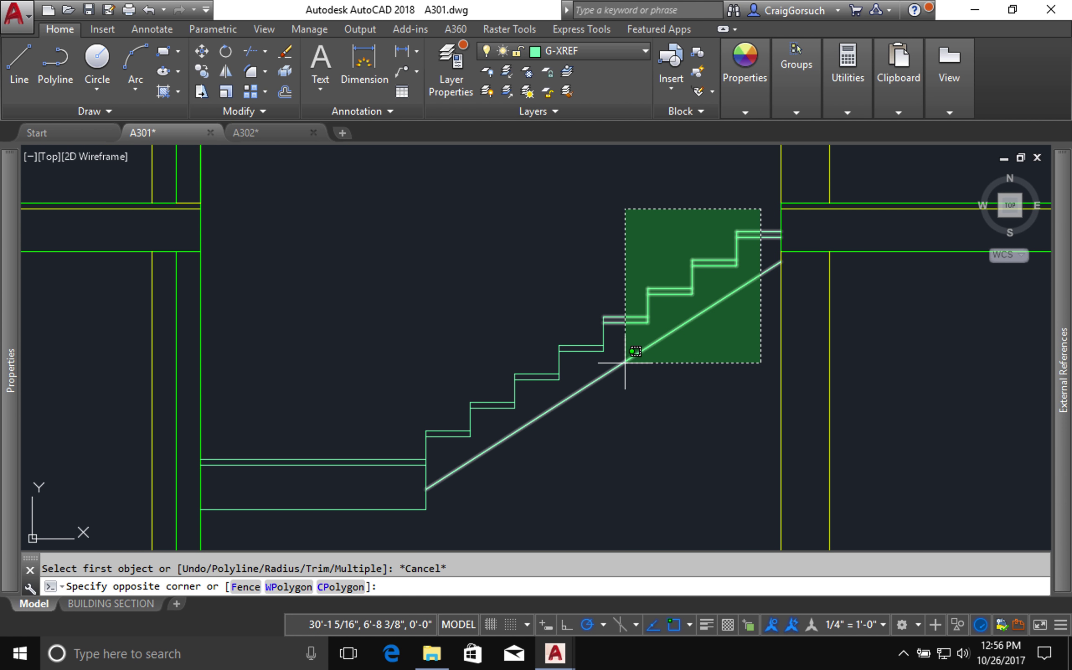
click(345, 510)
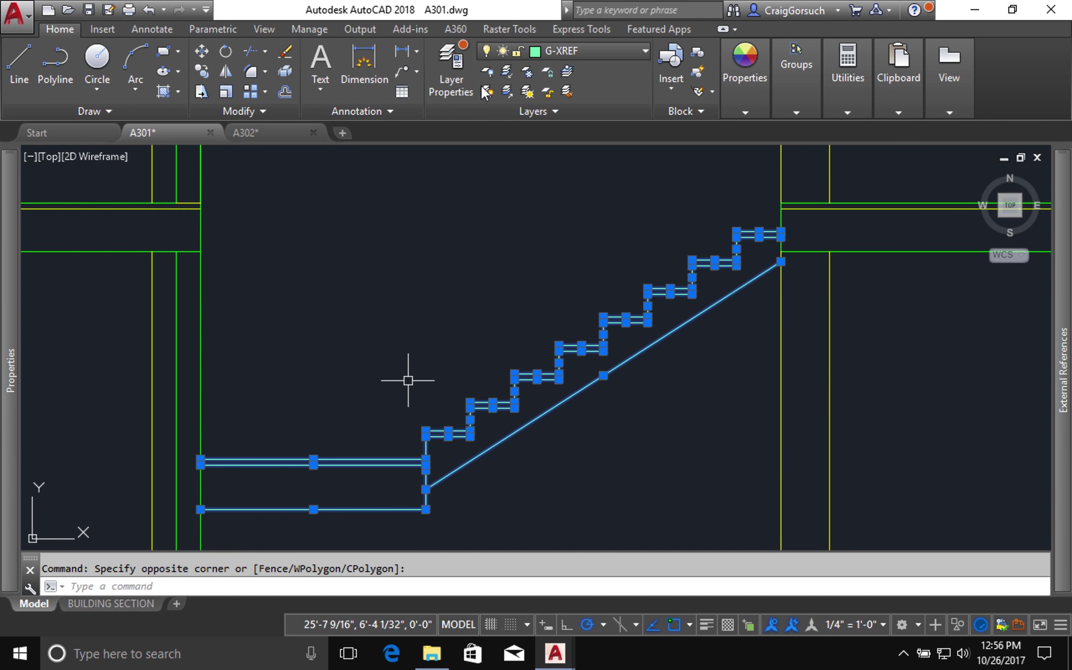
click(594, 51)
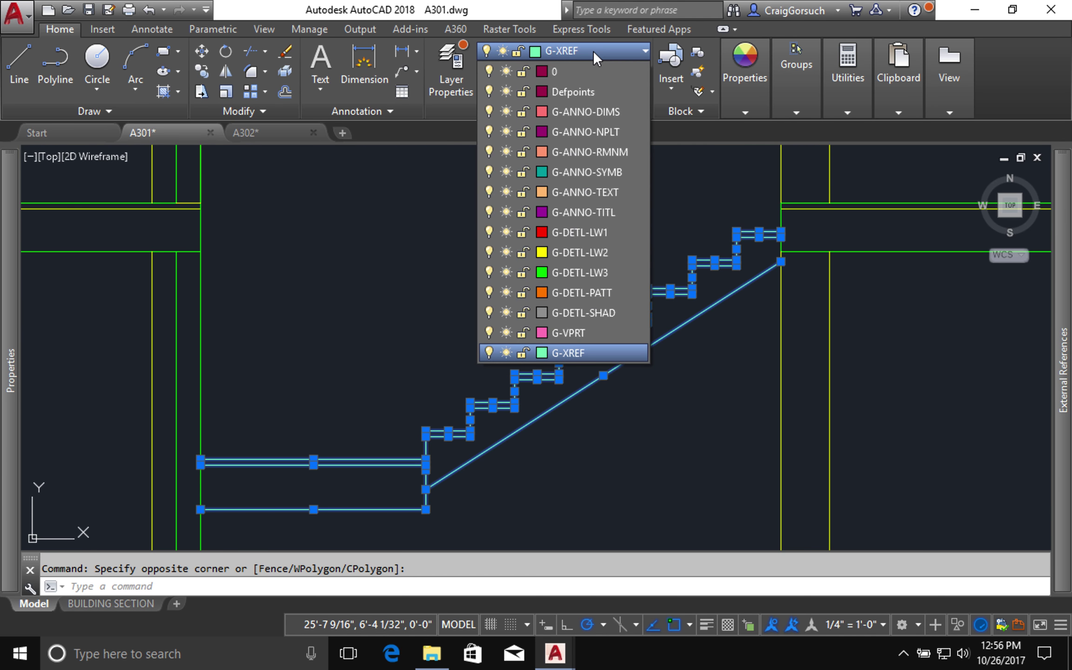
click(580, 272)
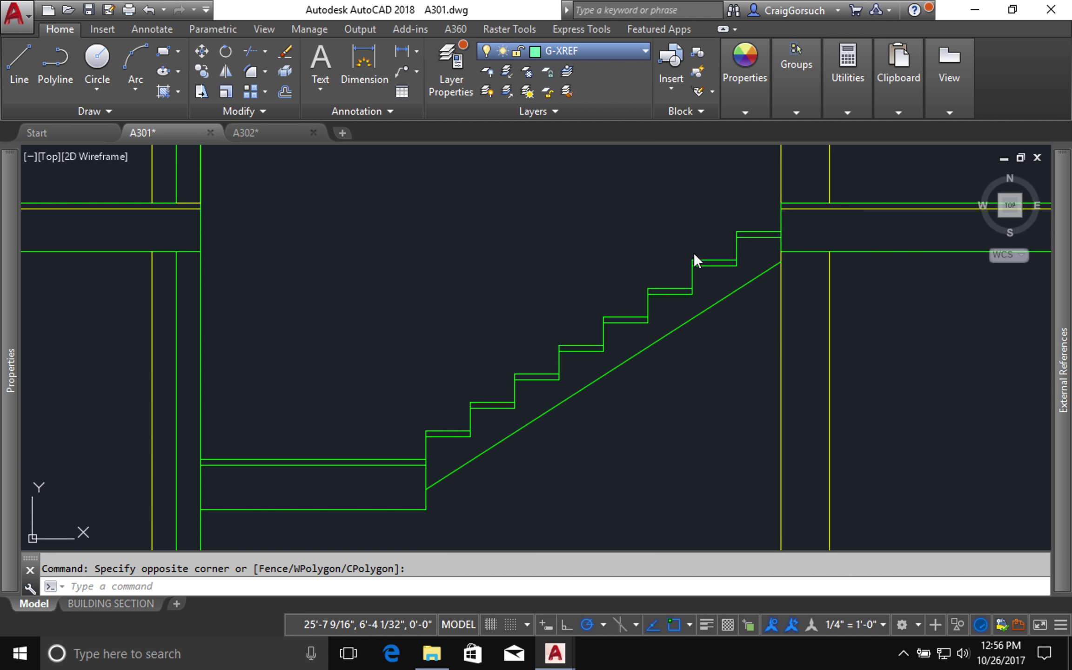
key(Escape)
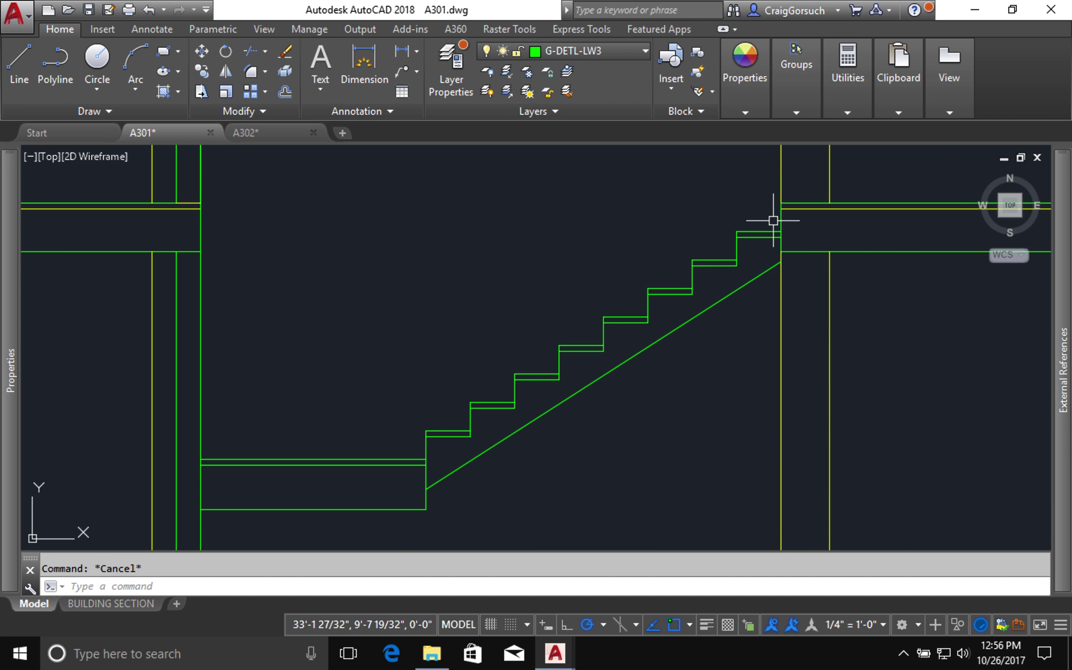
- Move the lower line of each stair tread and the landing's second line to layer G-DETL-LW2
click(760, 232)
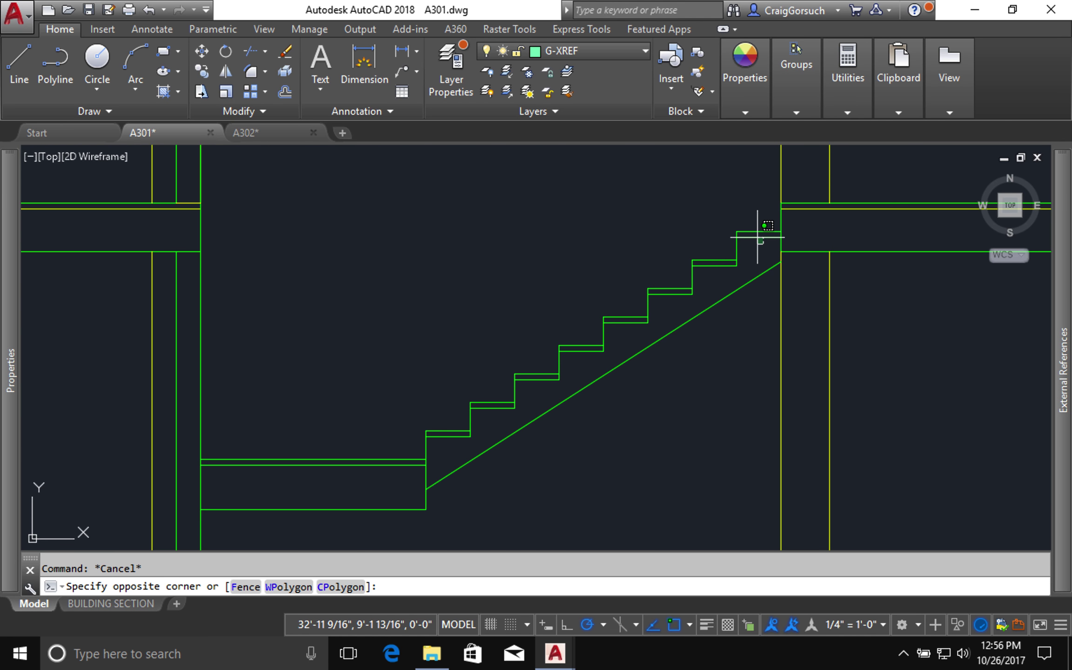
click(757, 240)
click(759, 237)
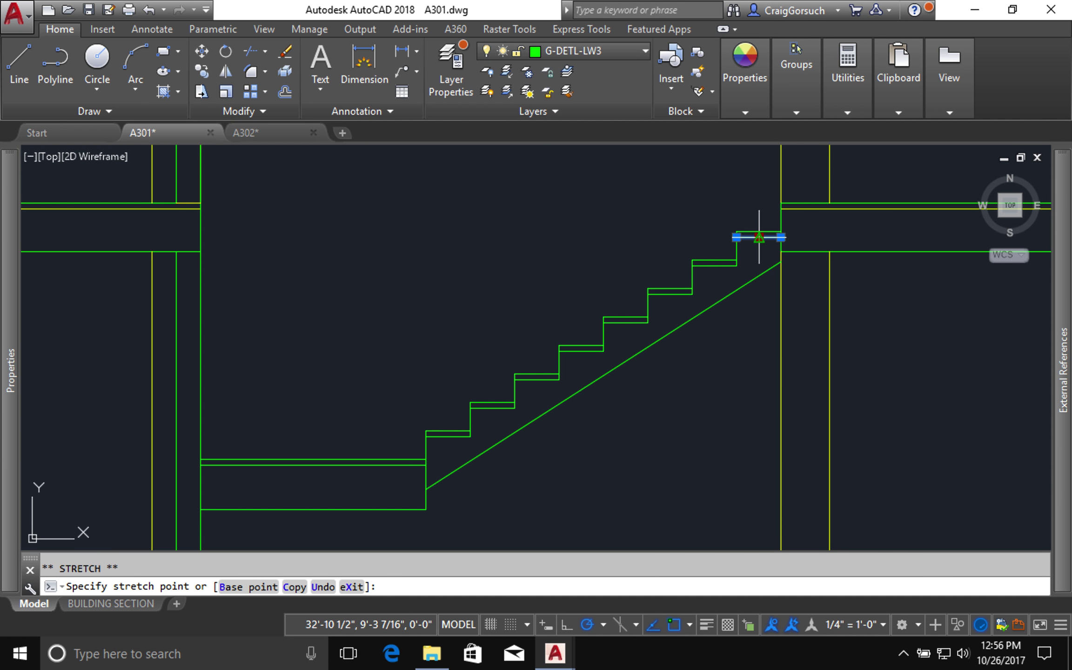
key(Escape)
click(707, 266)
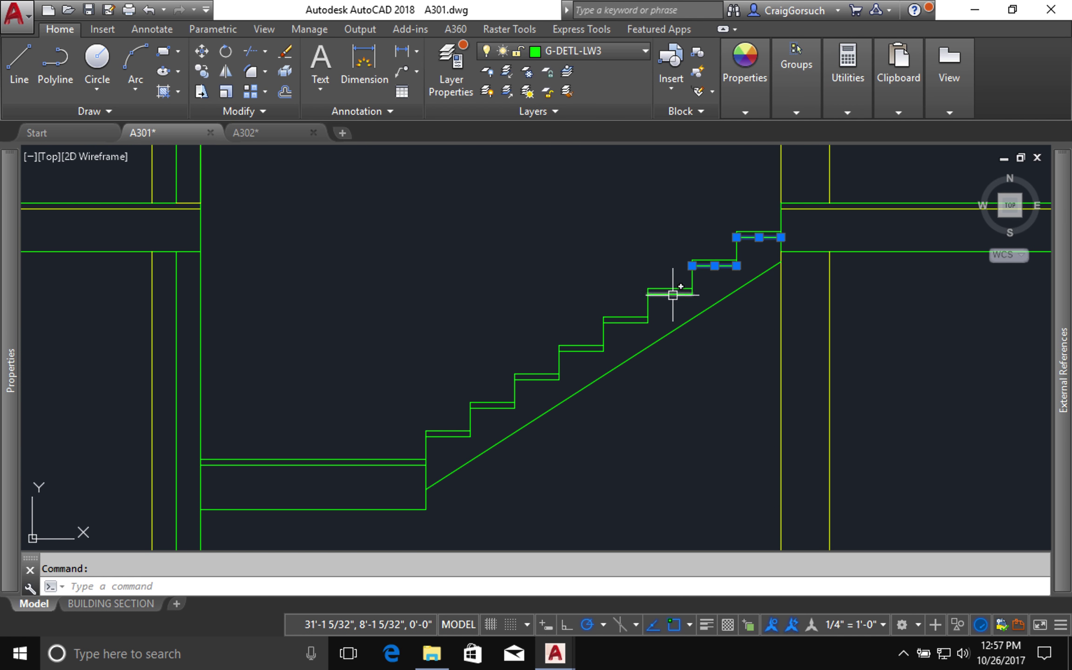
click(637, 323)
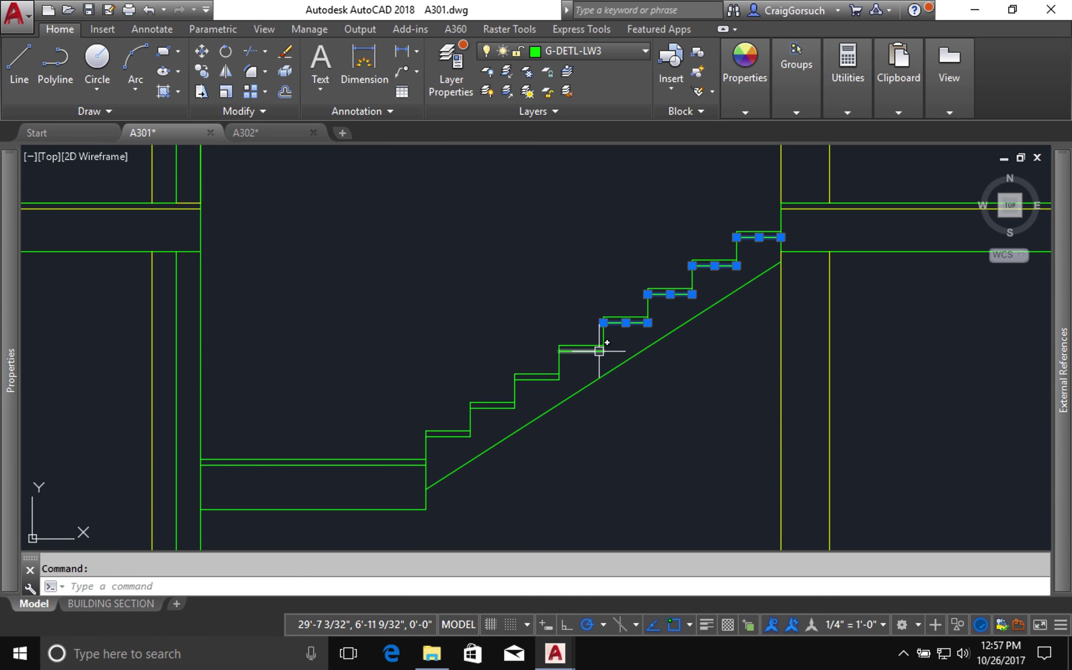
click(525, 381)
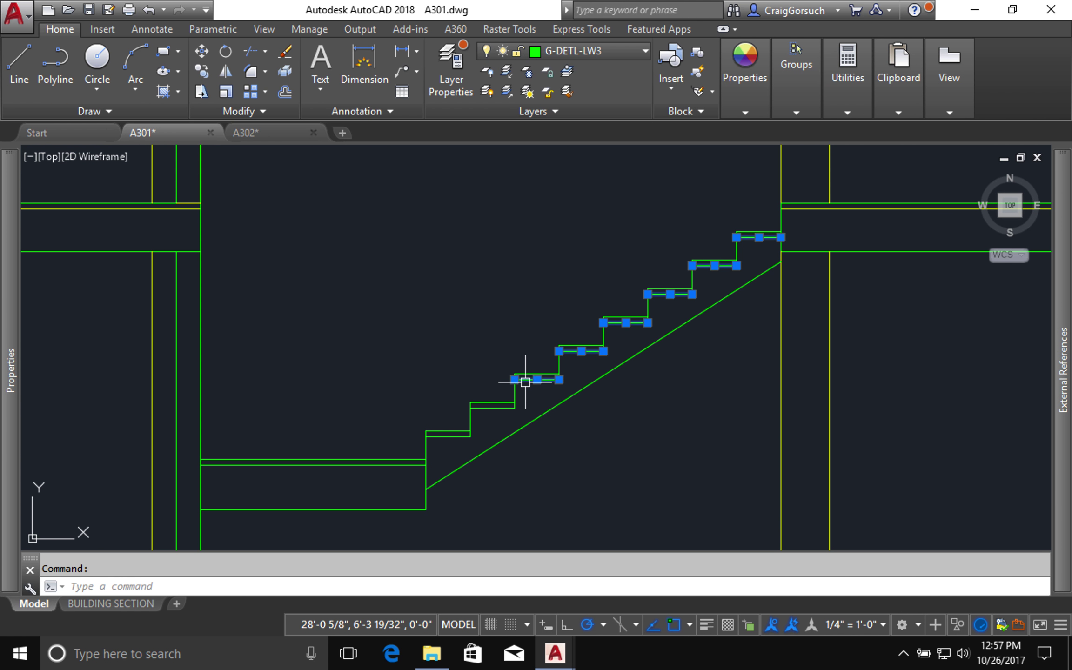
click(486, 409)
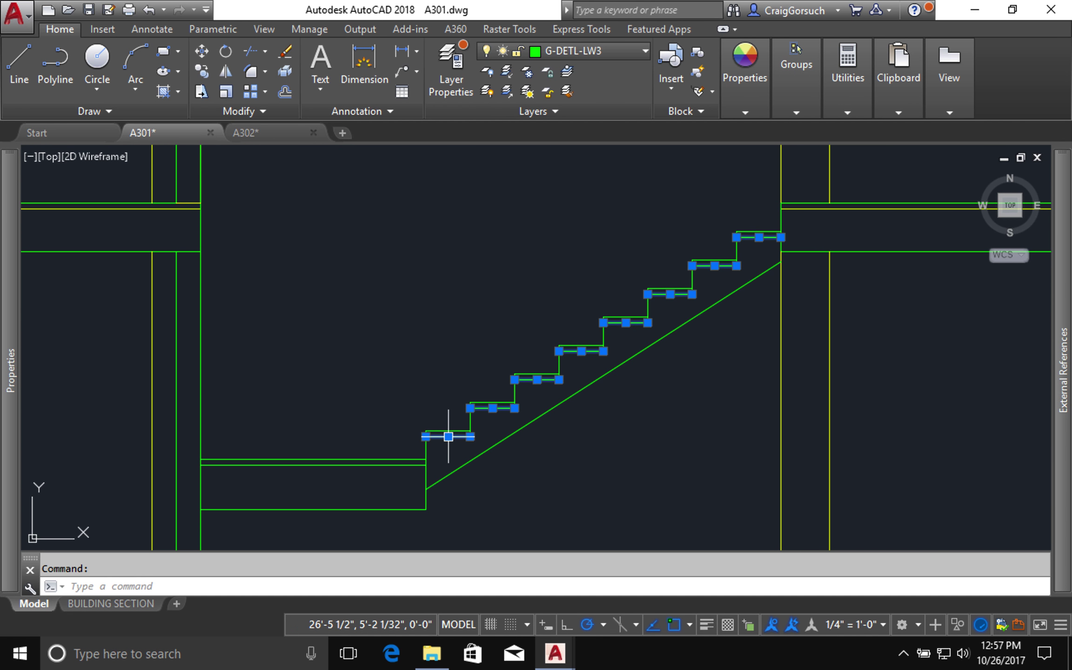
click(349, 465)
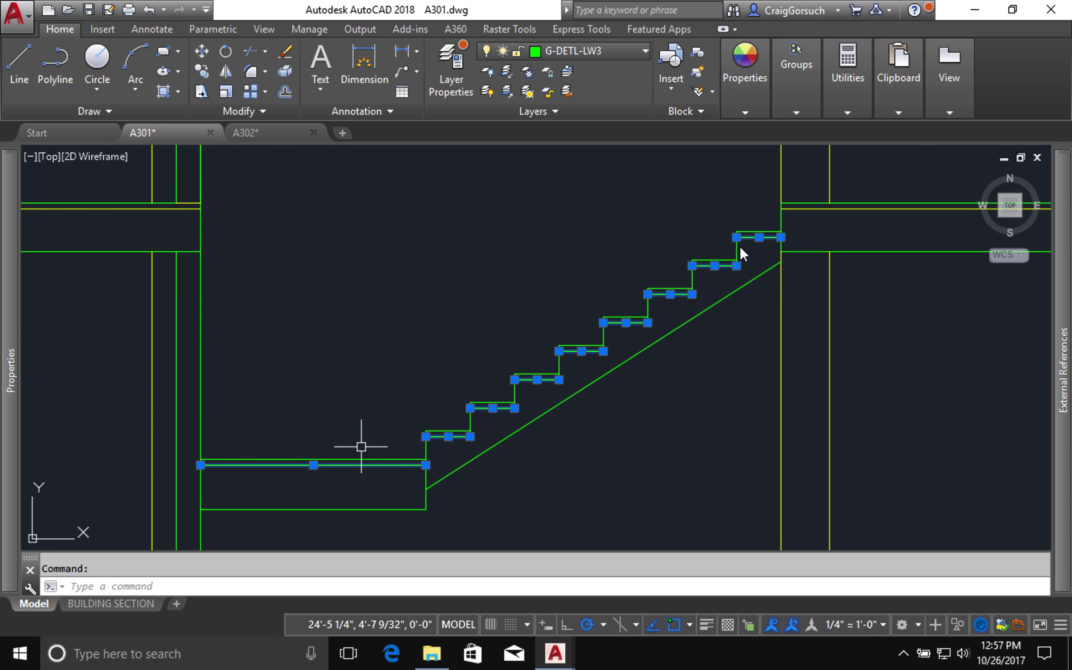
click(597, 49)
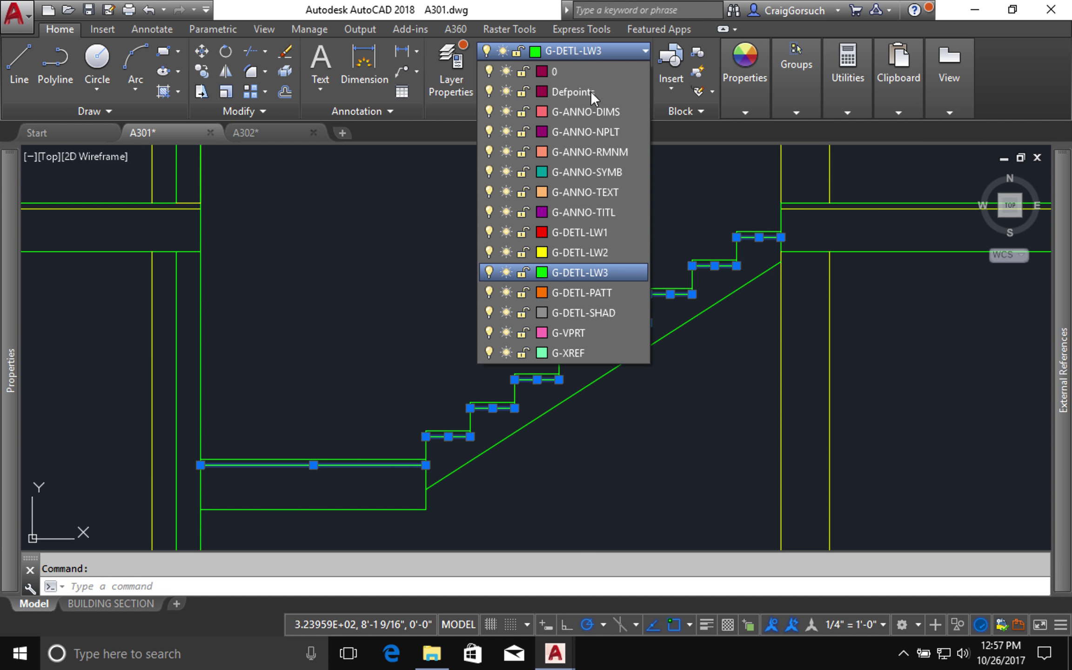
click(582, 249)
key(Escape)
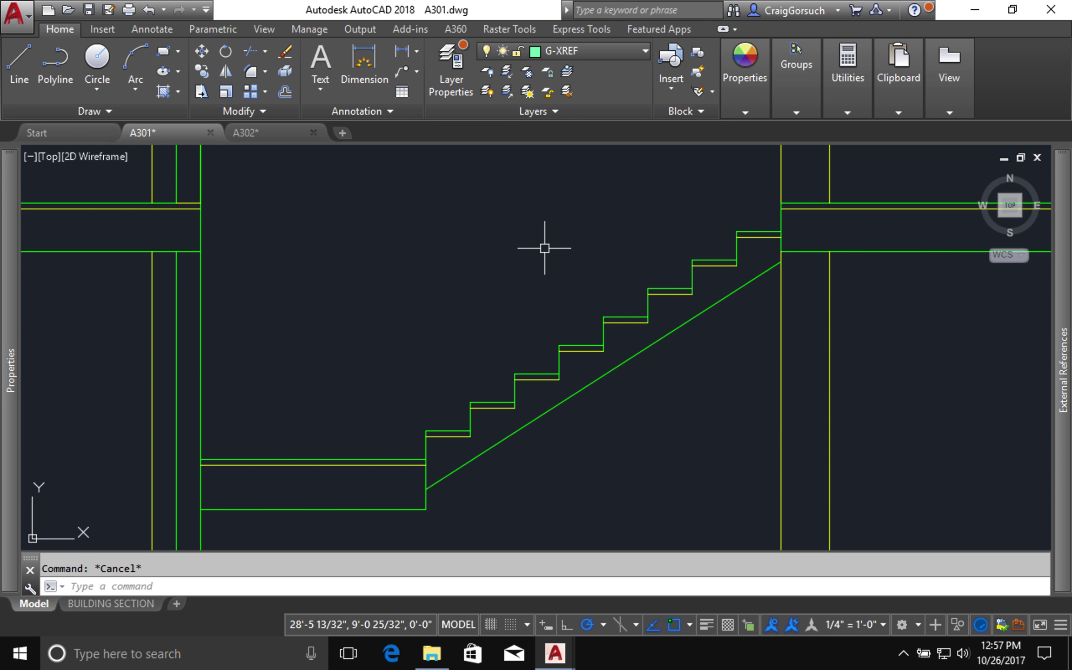
- Save drawing A301 and reload its external reference in drawing A302
text(z)
key(Return)
text(e)
key(Return)
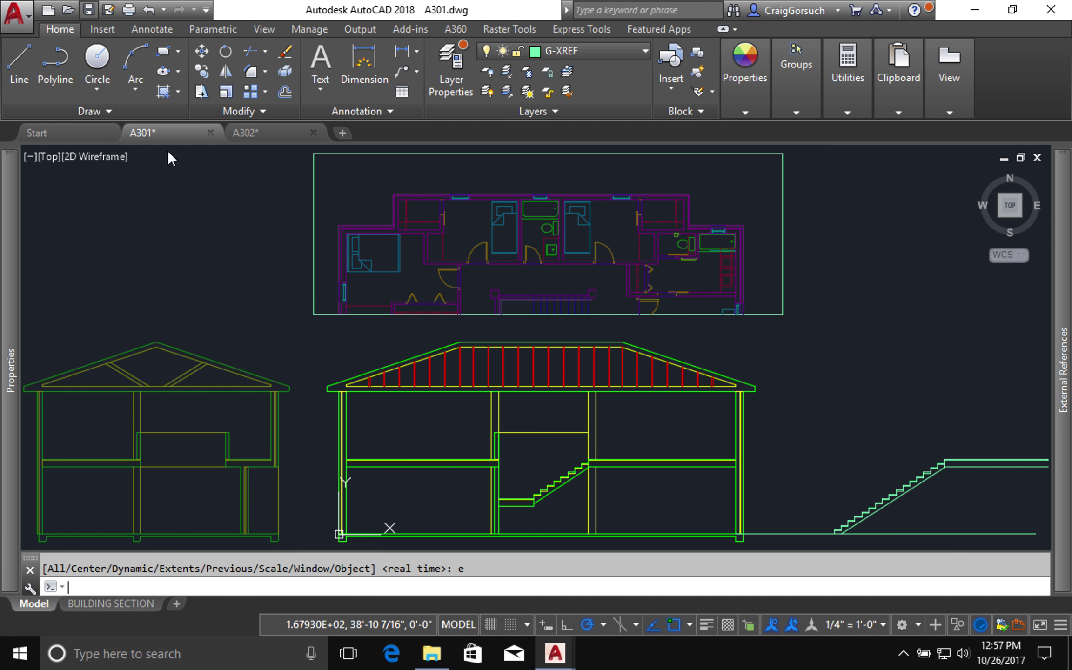
key(ctrl+s)
click(257, 130)
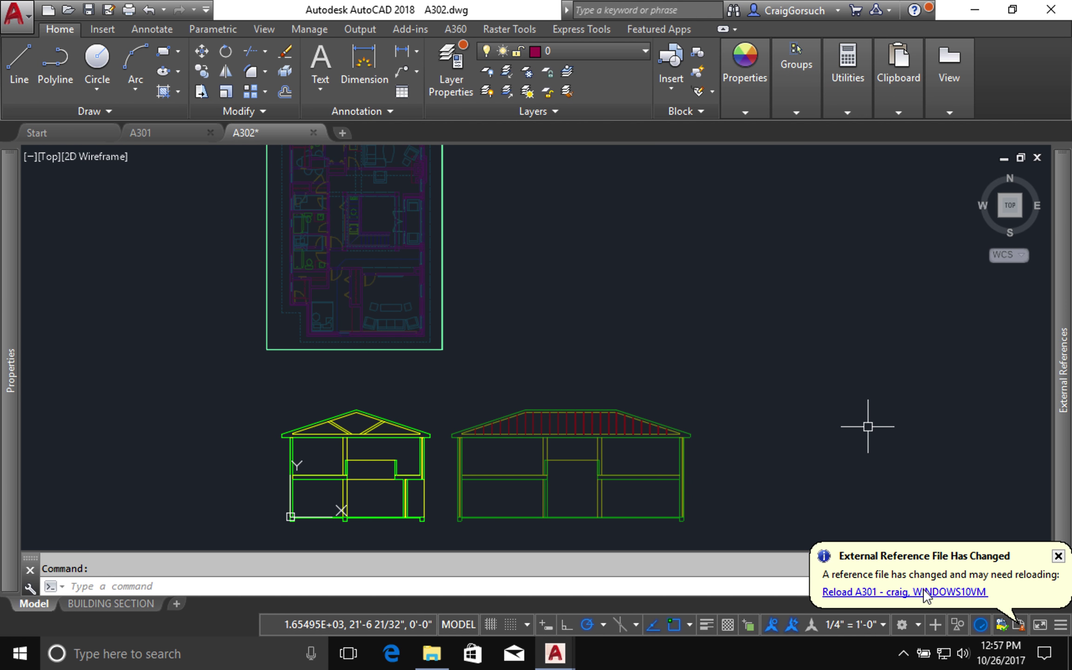
click(926, 593)
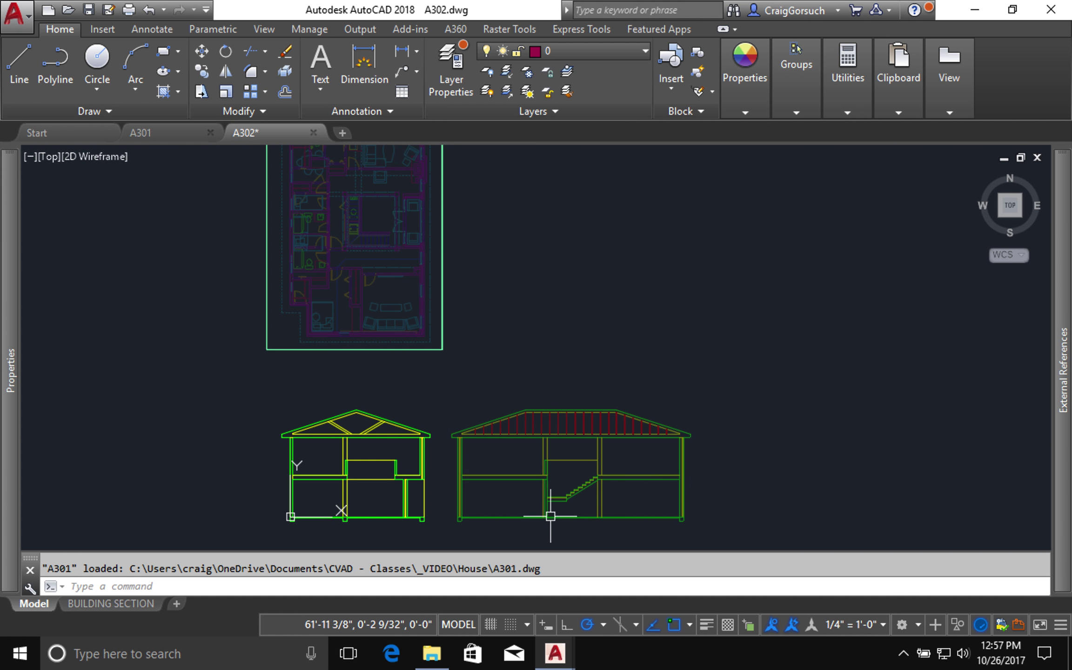
- Paste the copied stair profile beside the A302 section, with its base line aligned to the section's ground floor line
scroll(550, 515, down, 2)
scroll(550, 516, up, 2)
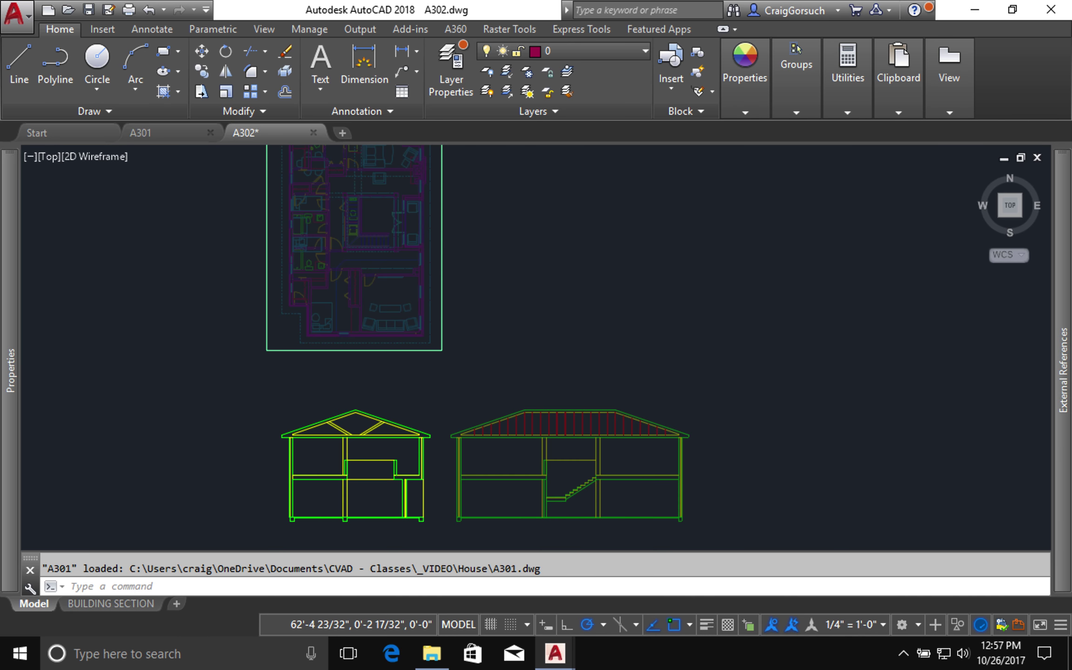
scroll(560, 497, up, 5)
middle_drag(632, 486, 677, 479)
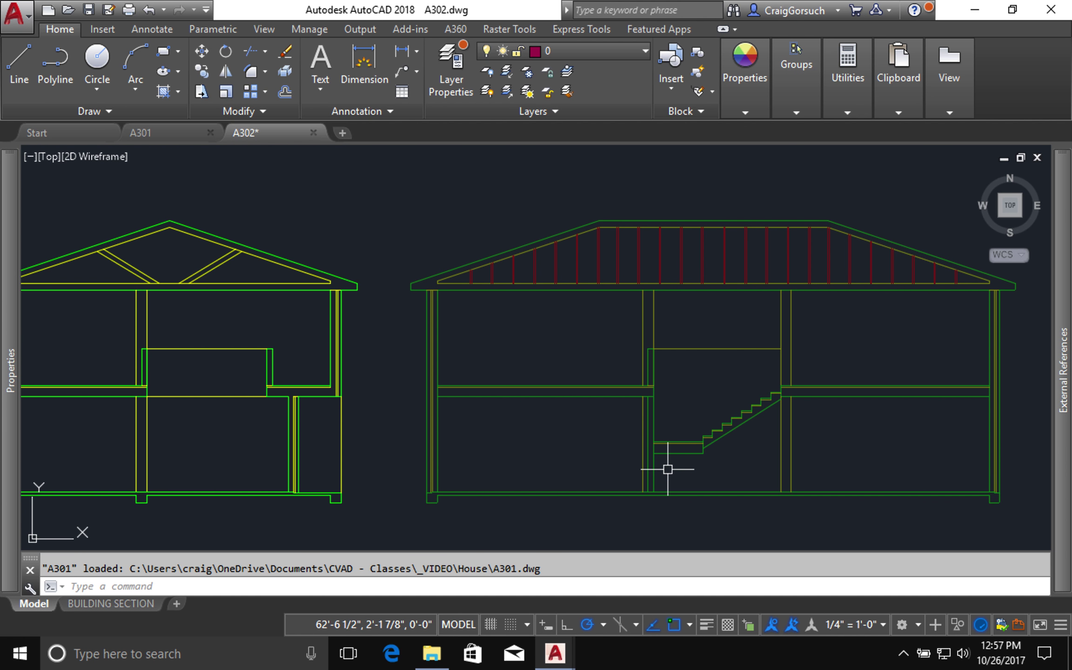
middle_drag(530, 405, 1005, 412)
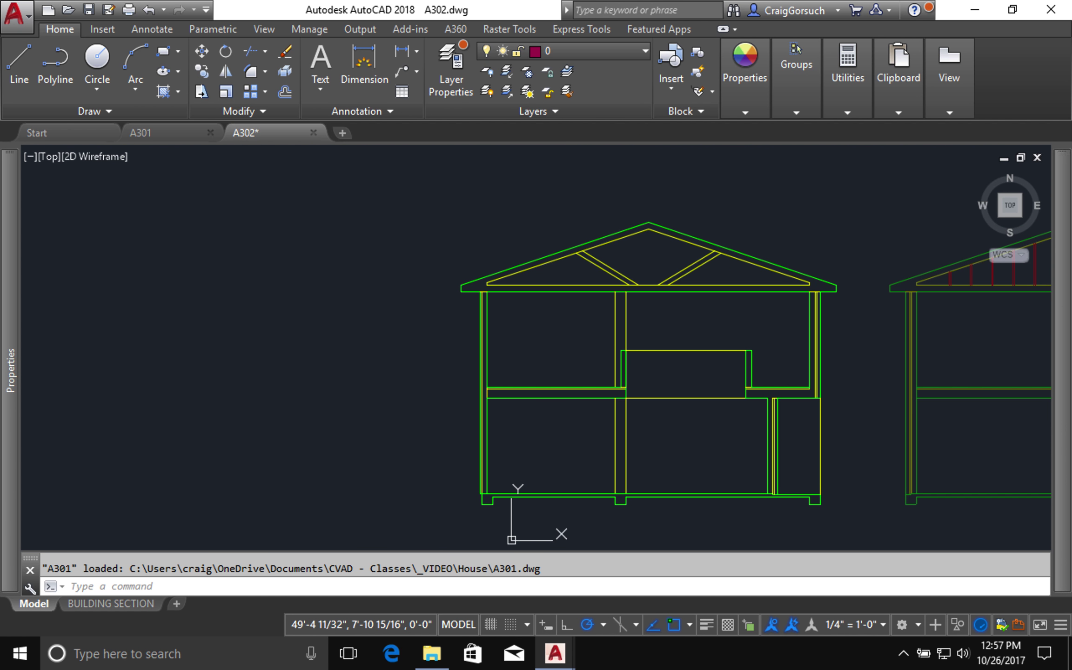
mouse_move(888, 106)
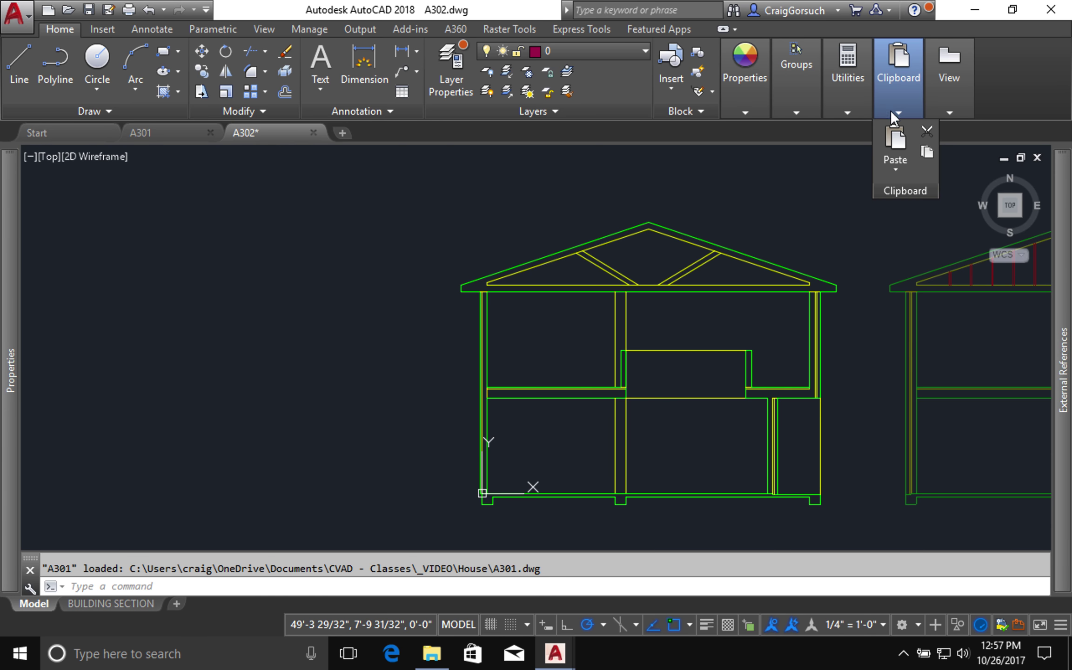
click(898, 137)
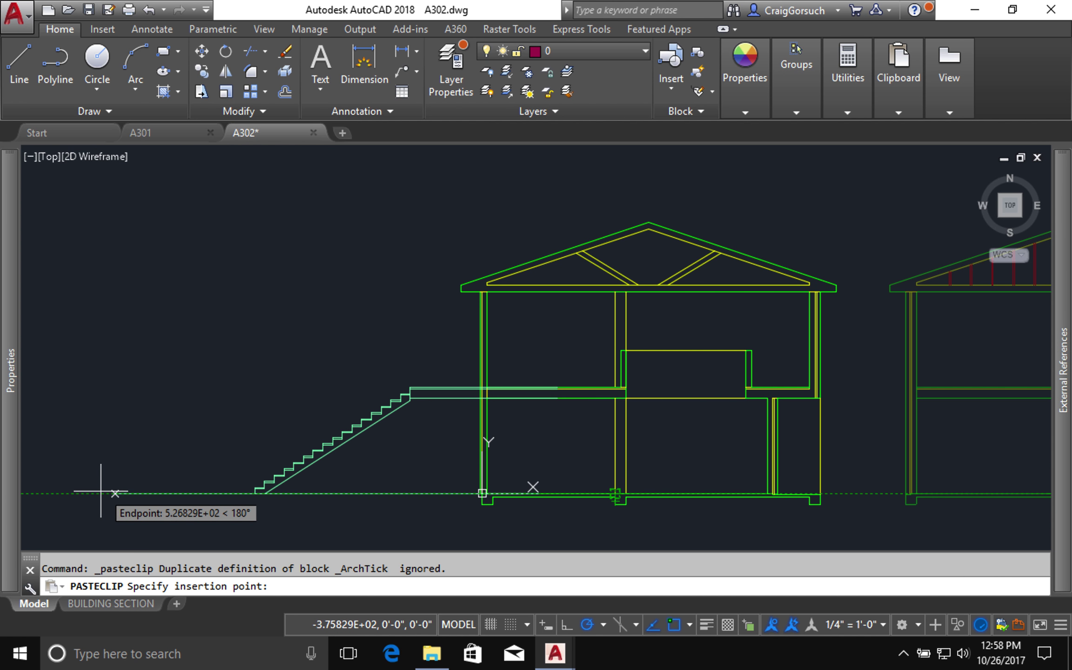
click(66, 491)
key(ctrl+v)
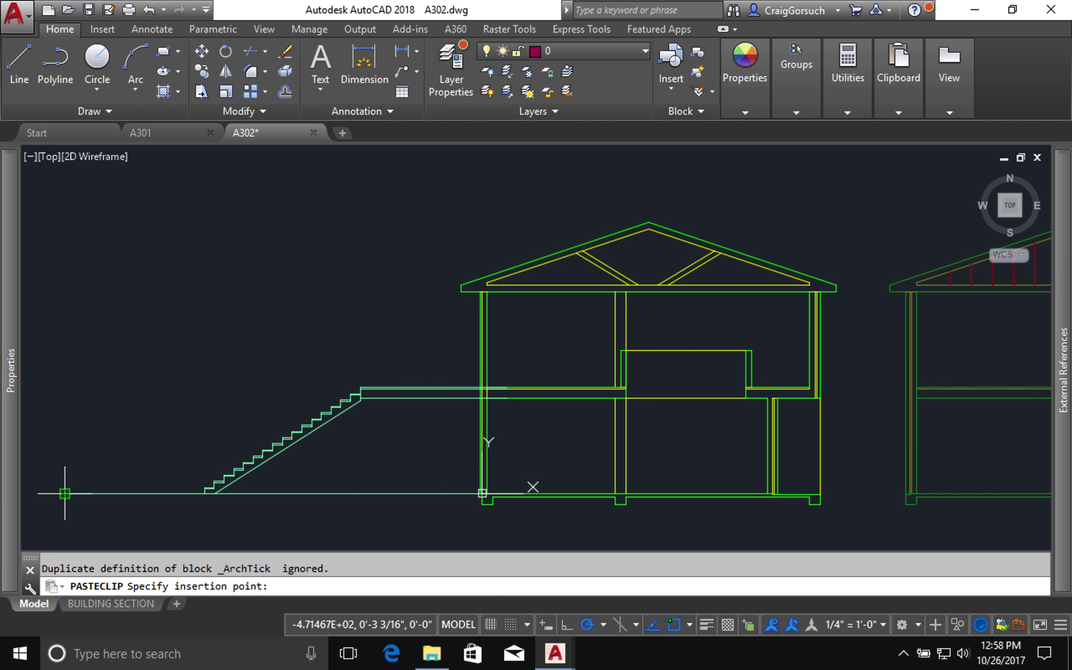
key(Escape)
- Draw a vertical line between the stairs and the section, crossing the pasted profile's upper floor and base lines
text(l)
key(Return)
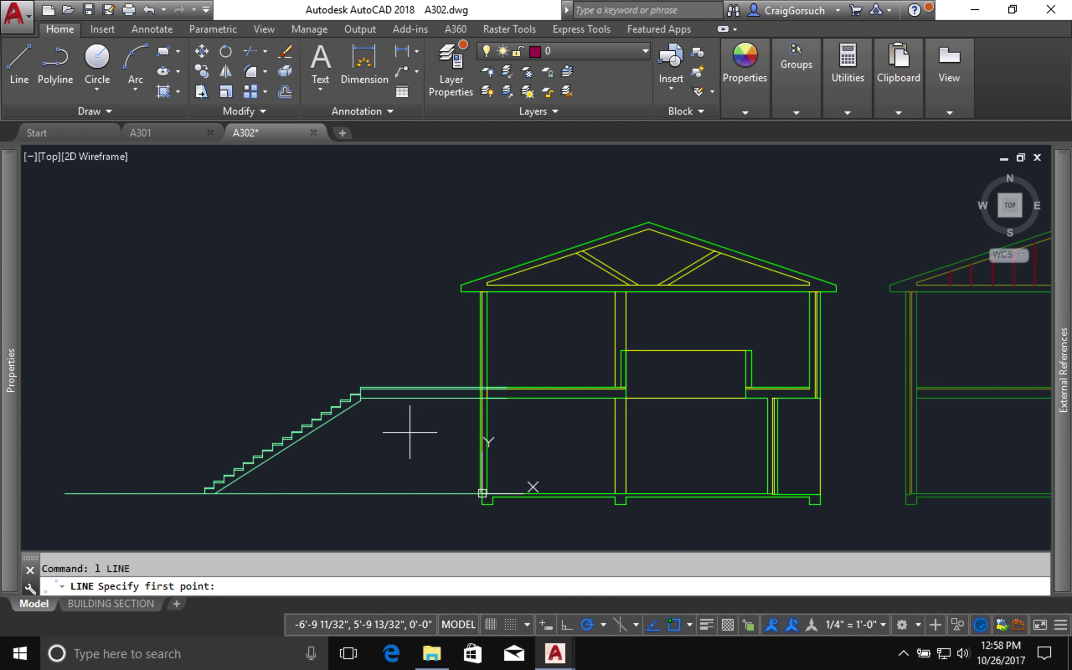
key(Escape)
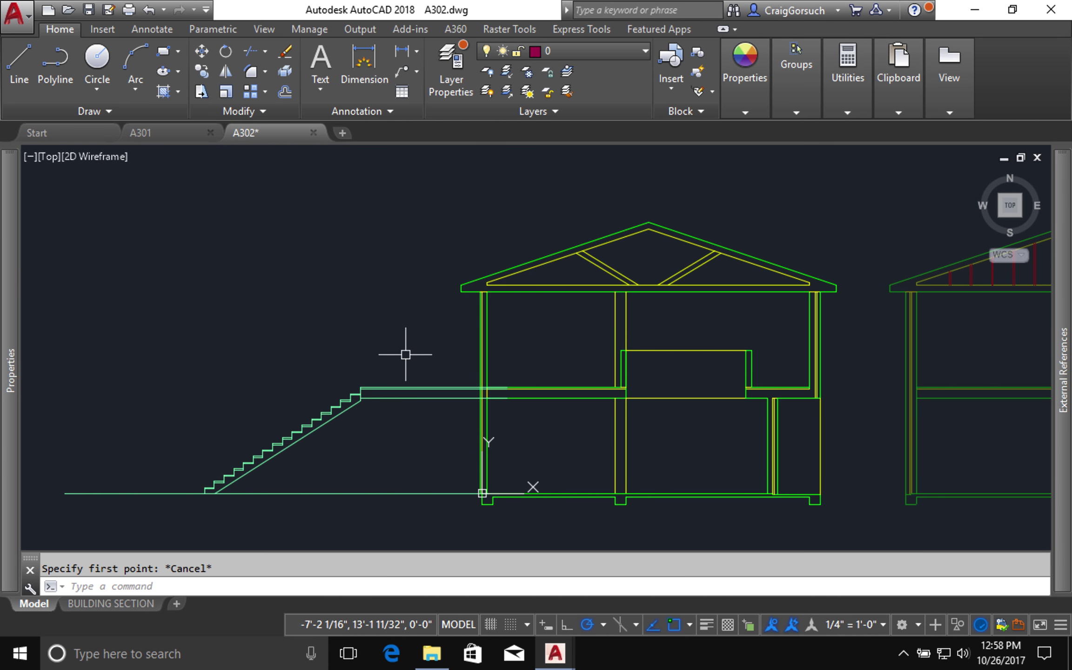
key(Return)
click(421, 354)
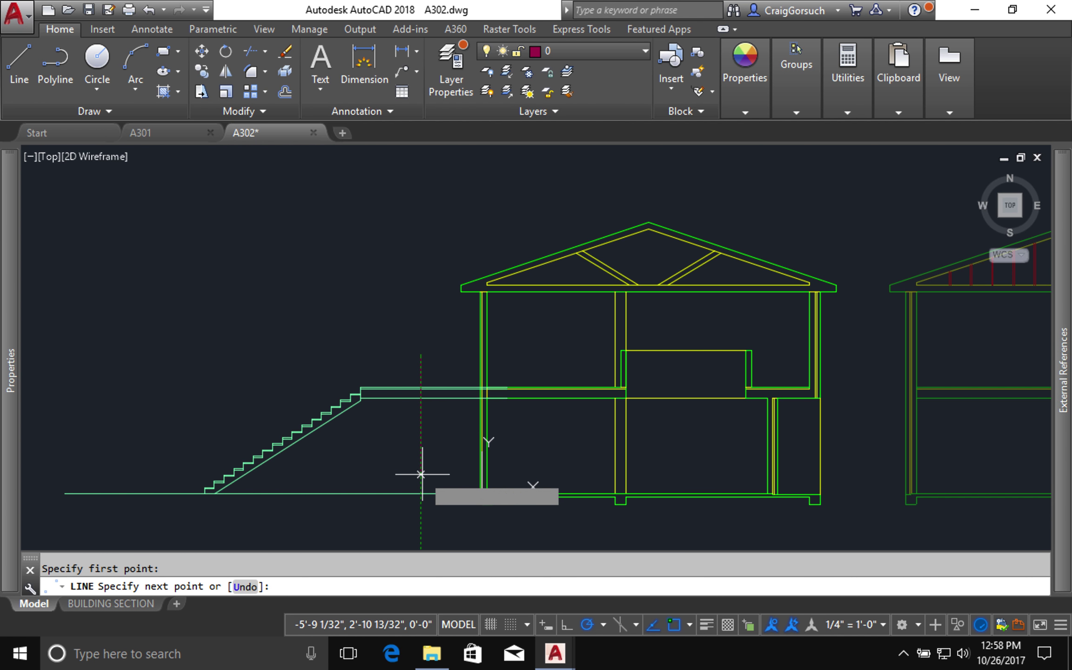
click(420, 528)
key(Return)
- Trim the pasted profile's upper floor and base lines on the building side of the vertical line
text(tr)
key(Return)
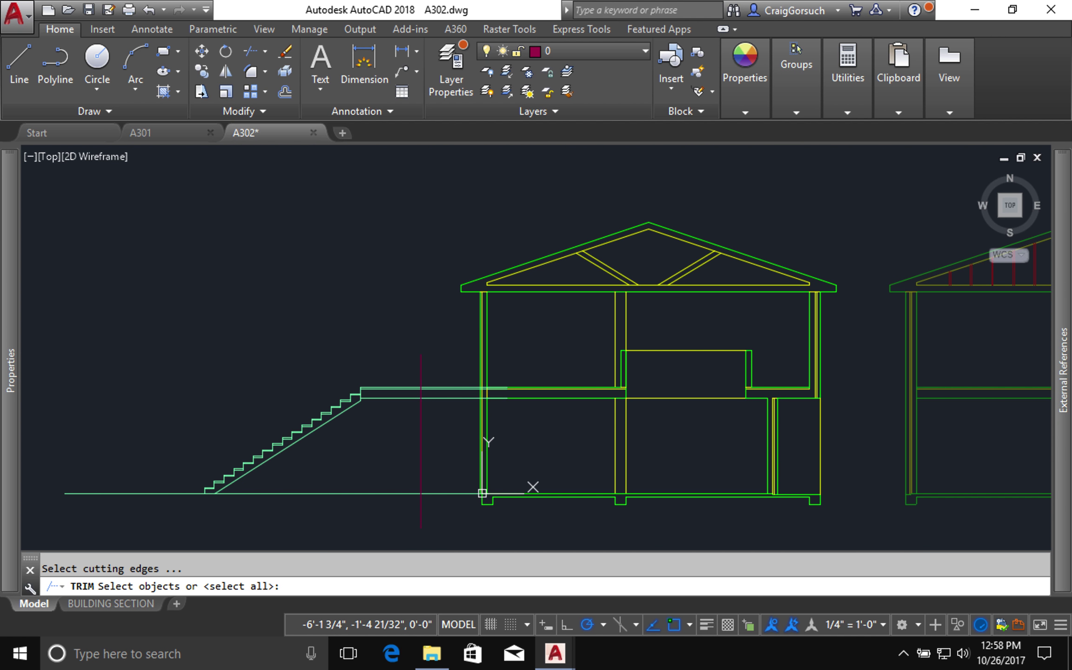
click(421, 442)
key(Return)
drag(454, 508, 453, 308)
click(398, 322)
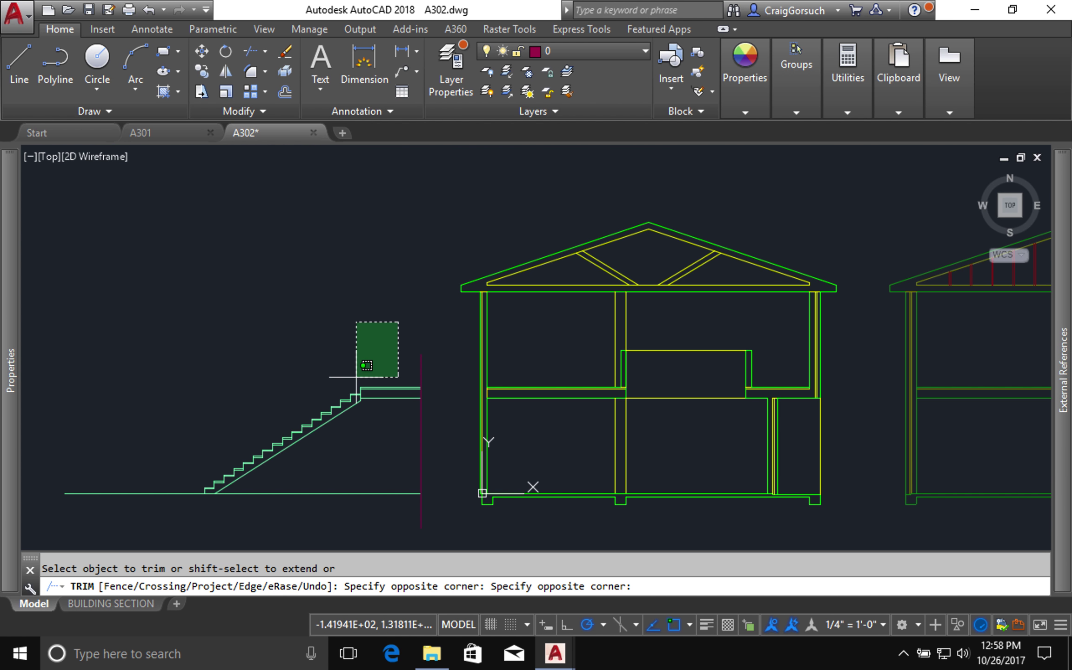
click(355, 379)
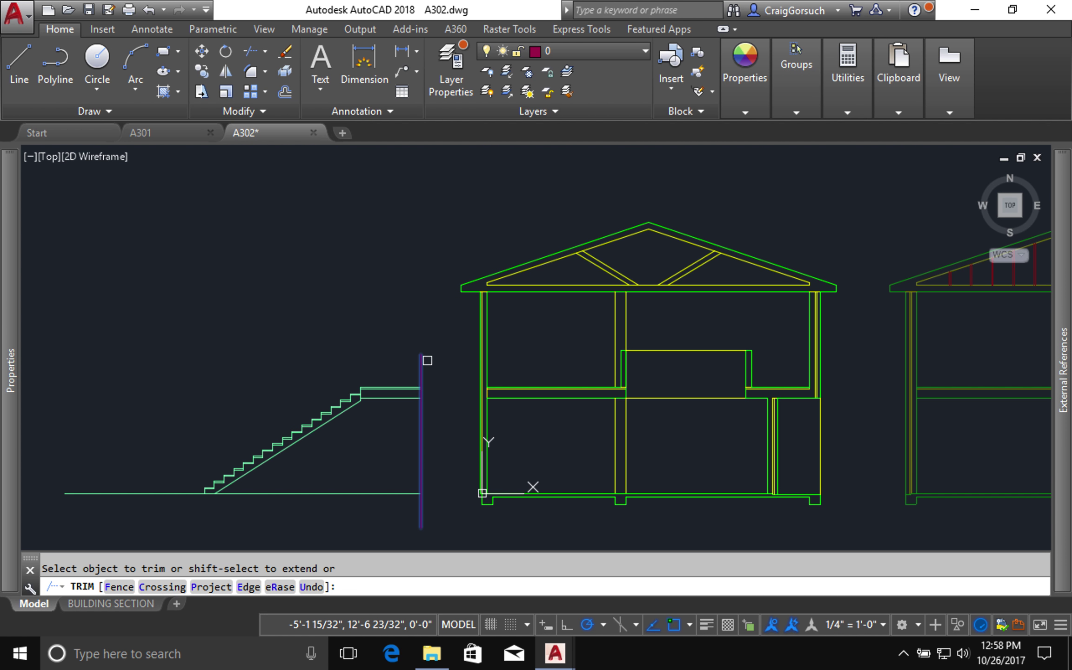
- Erase the vertical cutting line between the pasted stair profile and the section
text(e)
key(Return)
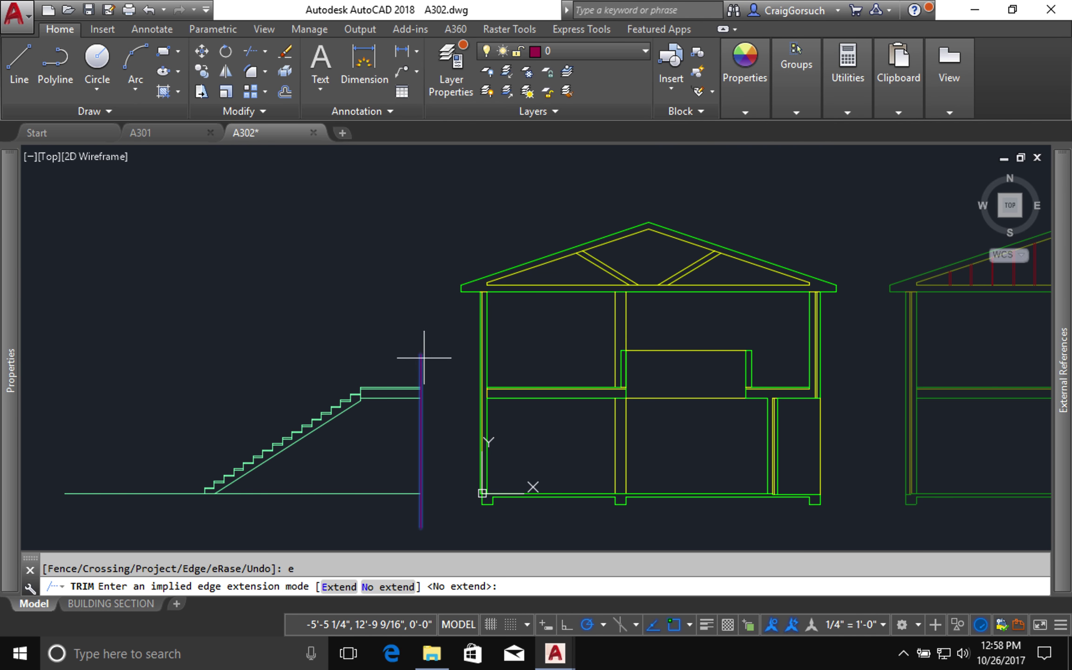
key(Return)
key(Escape)
text(e)
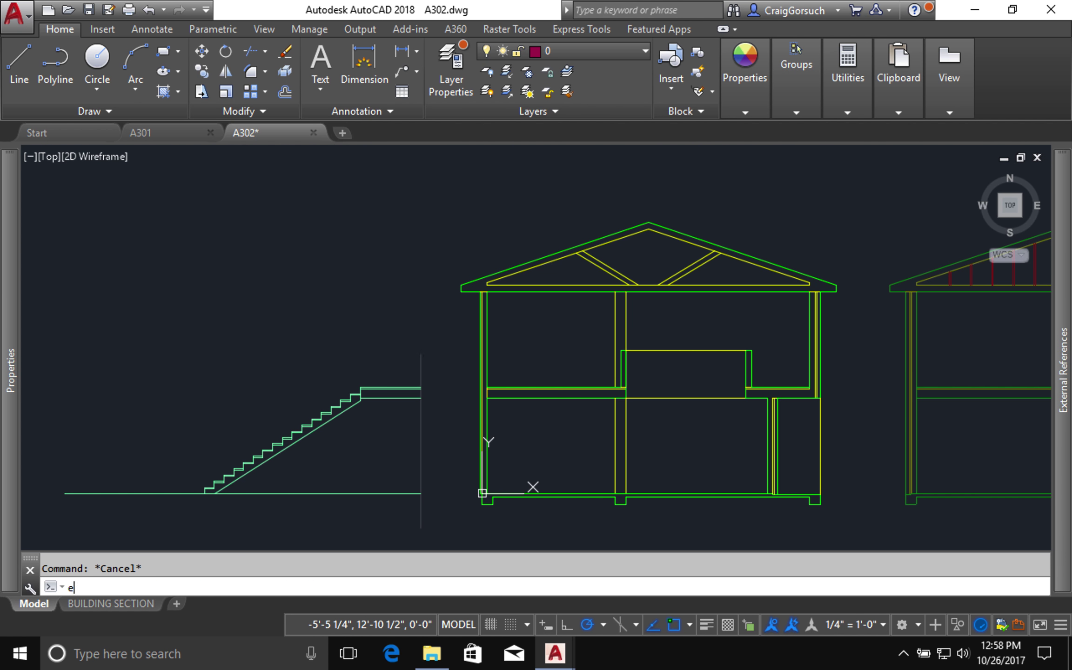
key(Return)
click(416, 358)
click(416, 359)
key(Return)
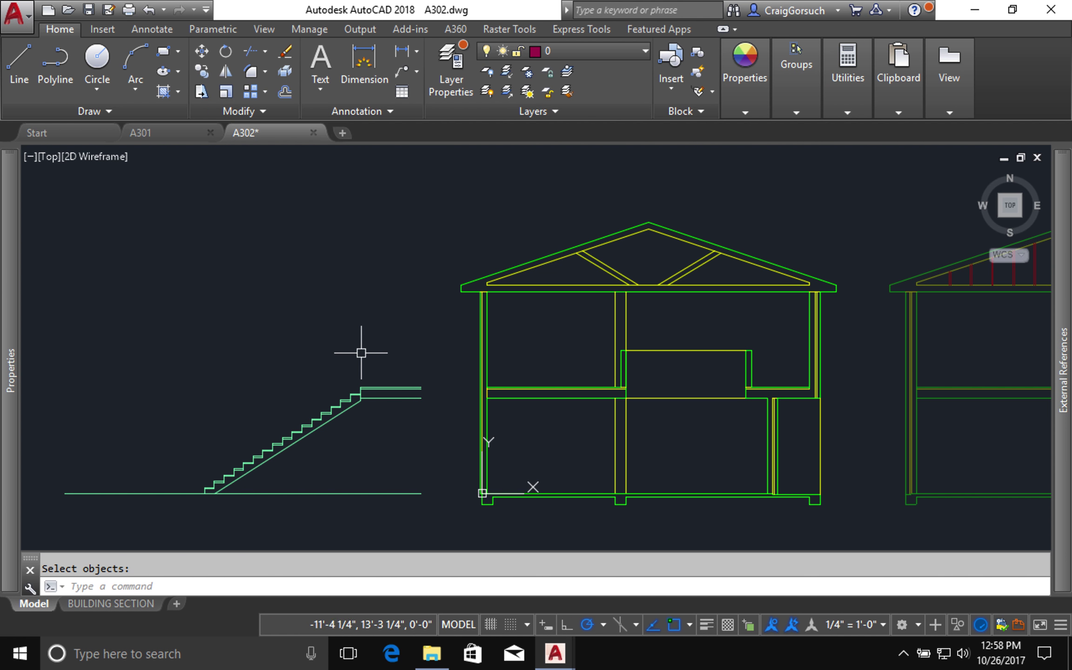
- Stretch the lower edge of the upper floor plan reference's clipping boundary straight up so it cuts through the lower stair flight
scroll(360, 352, down, 2)
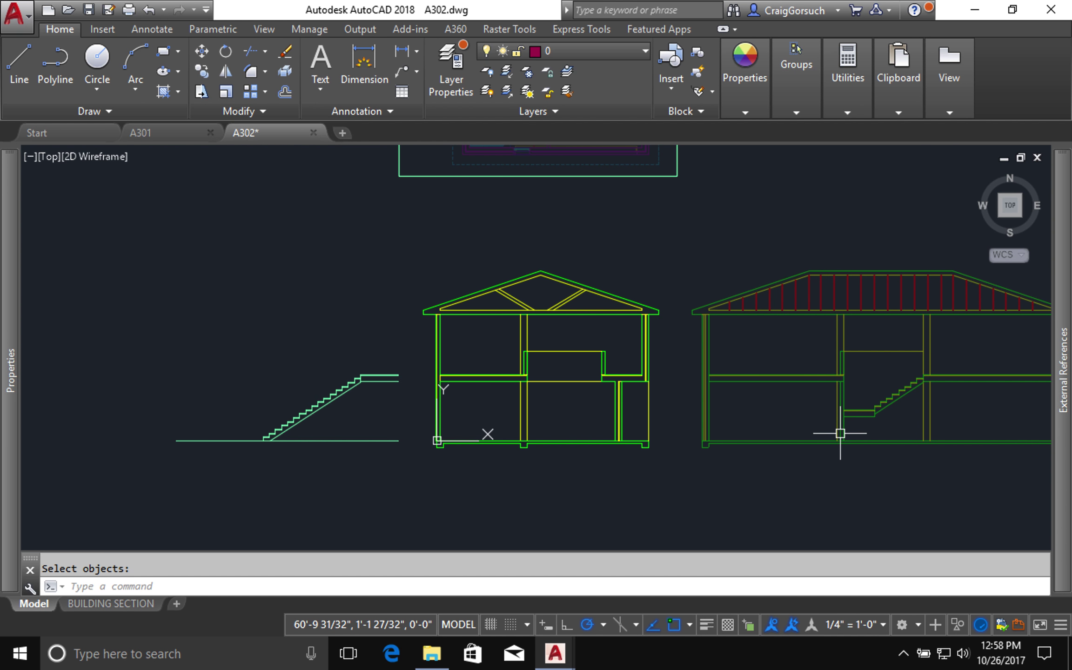
mouse_move(578, 335)
middle_down()
mouse_move(555, 509)
mouse_move(560, 581)
middle_up()
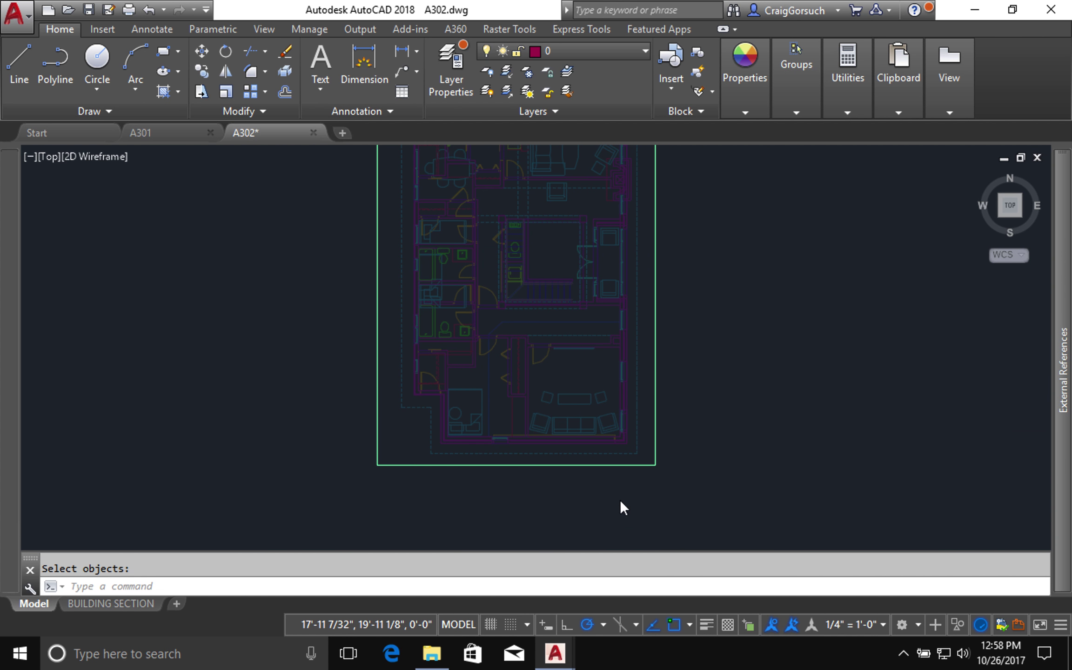
key(ctrl+1)
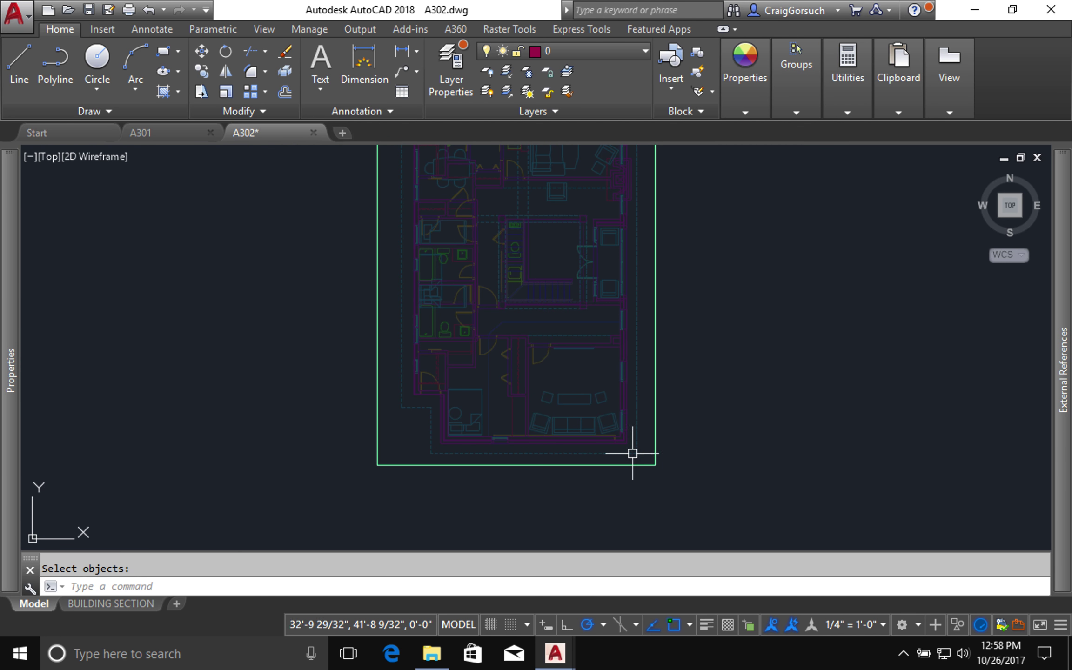
click(607, 450)
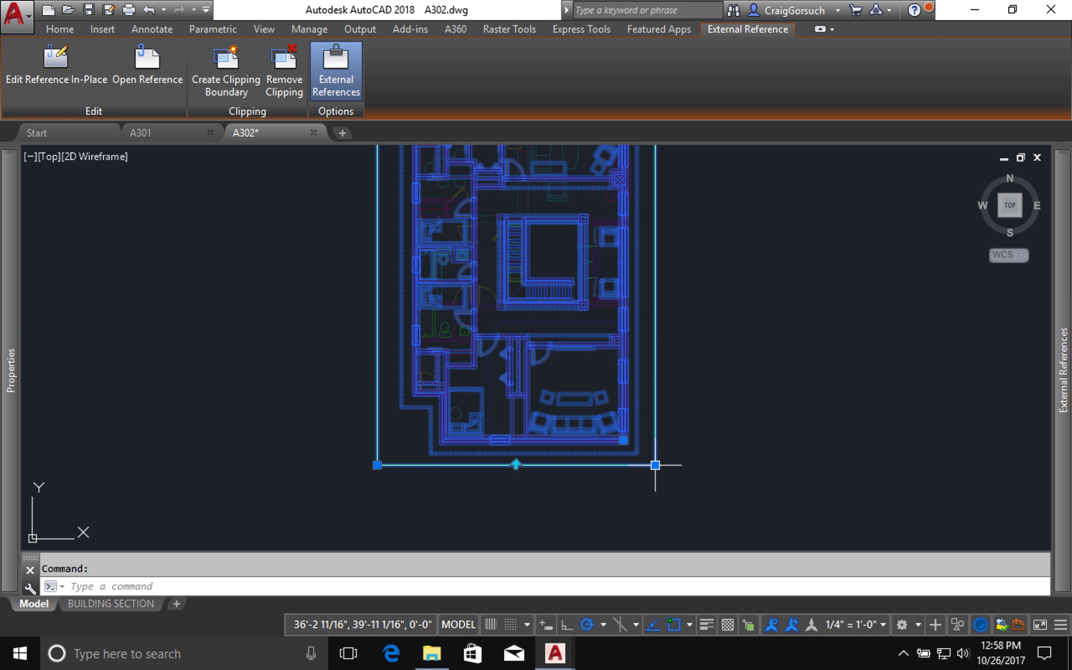
click(654, 465)
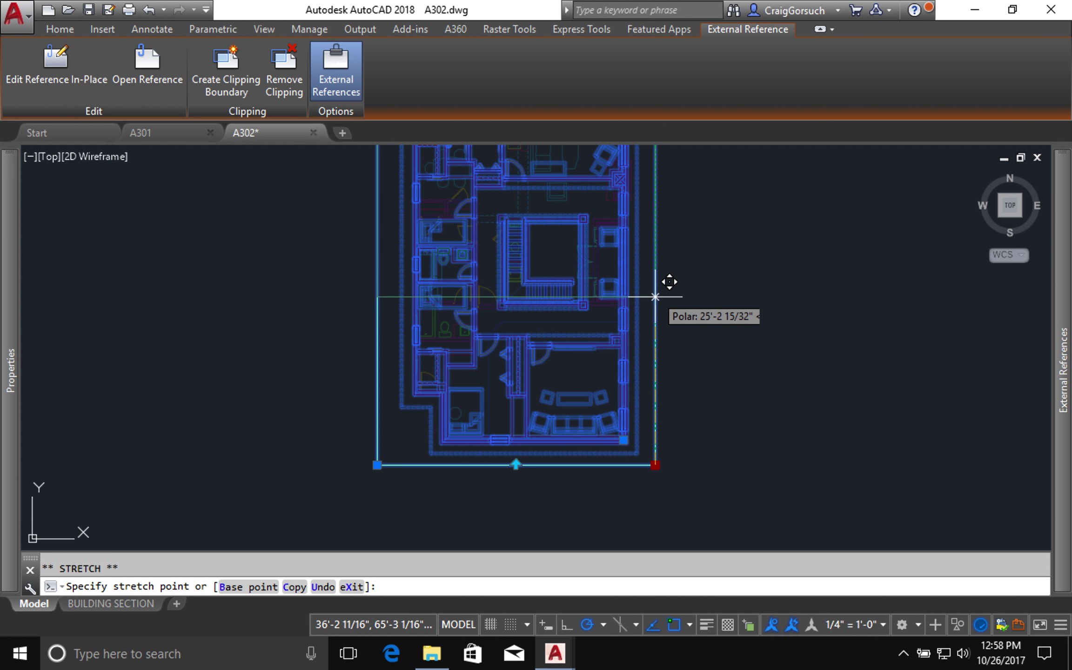
click(655, 293)
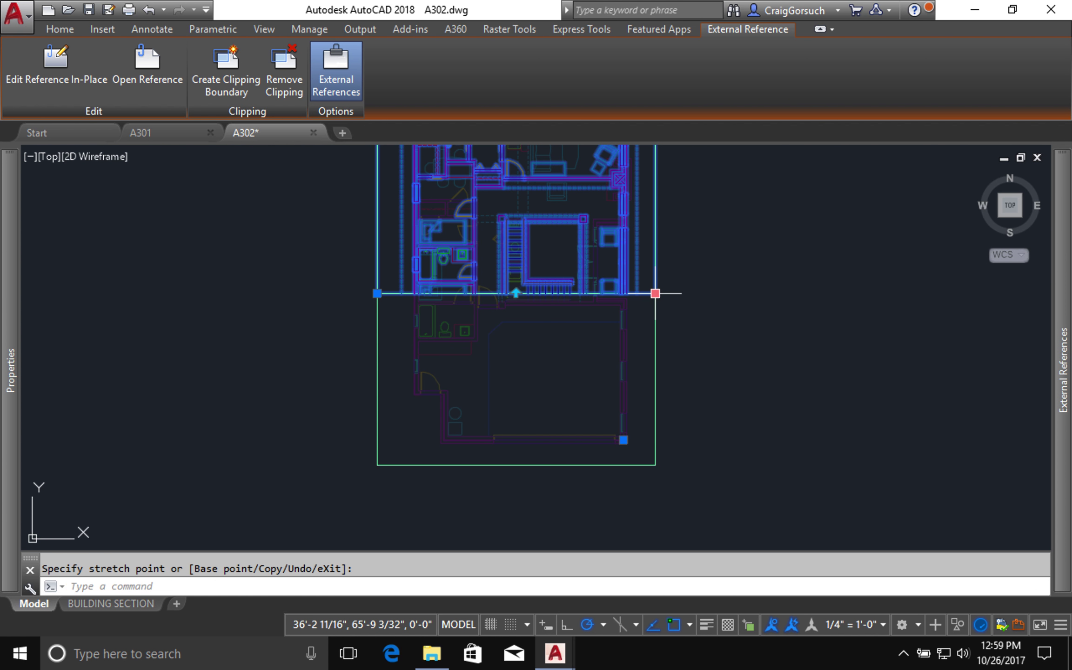
key(Escape)
key(Escape)
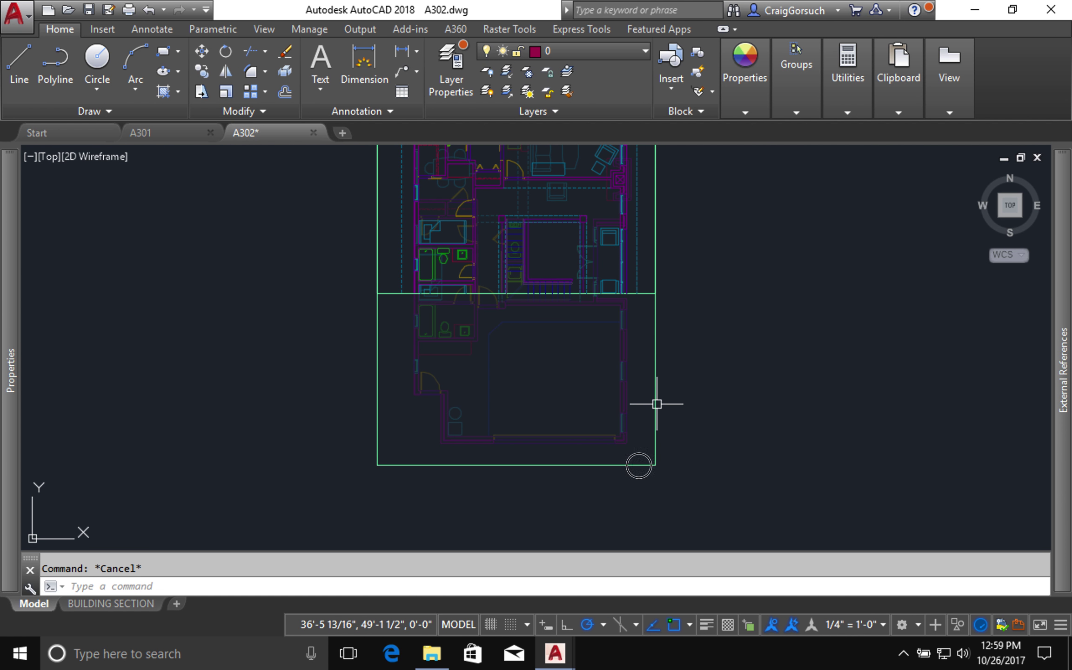
- Stretch the lower floor plan reference's clipping boundary up to match the upper floor plan's clipped edge
click(656, 404)
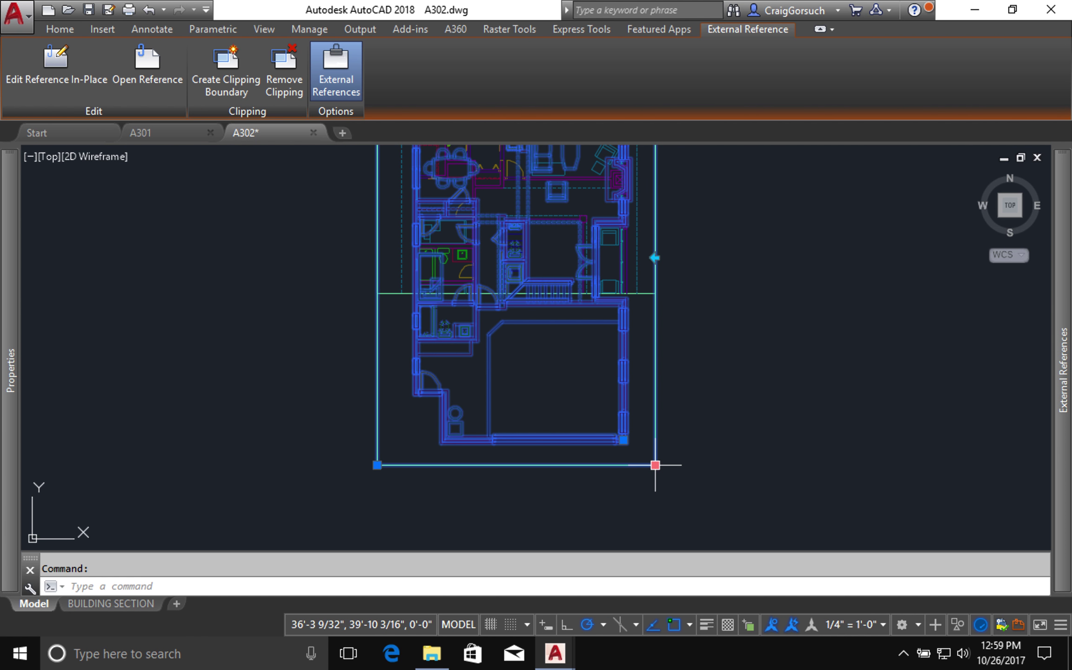
click(655, 465)
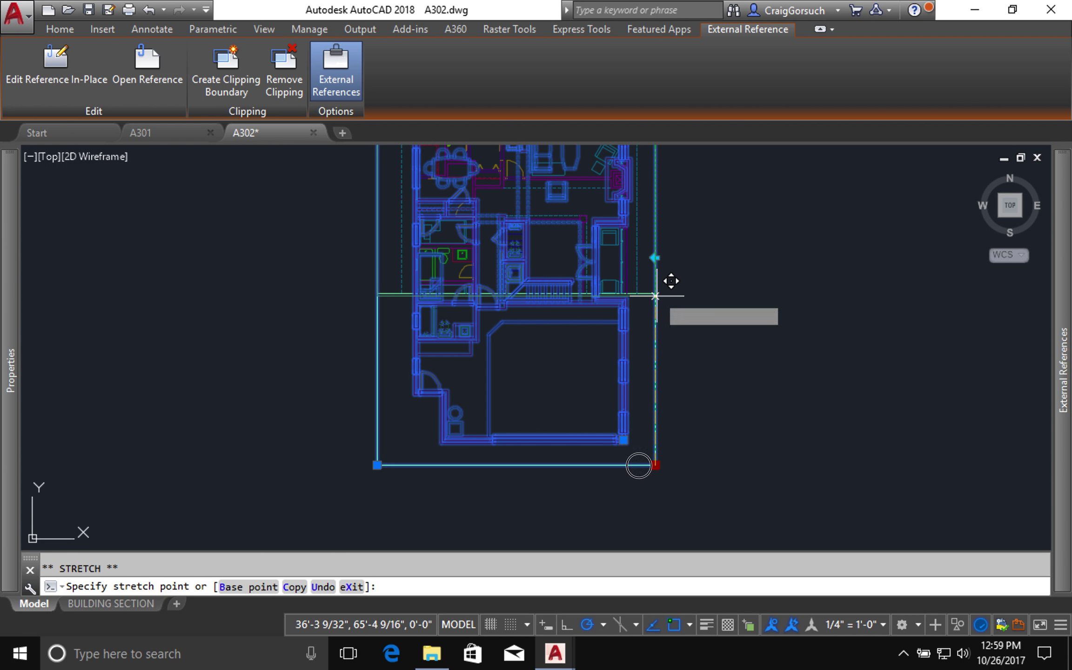
click(655, 293)
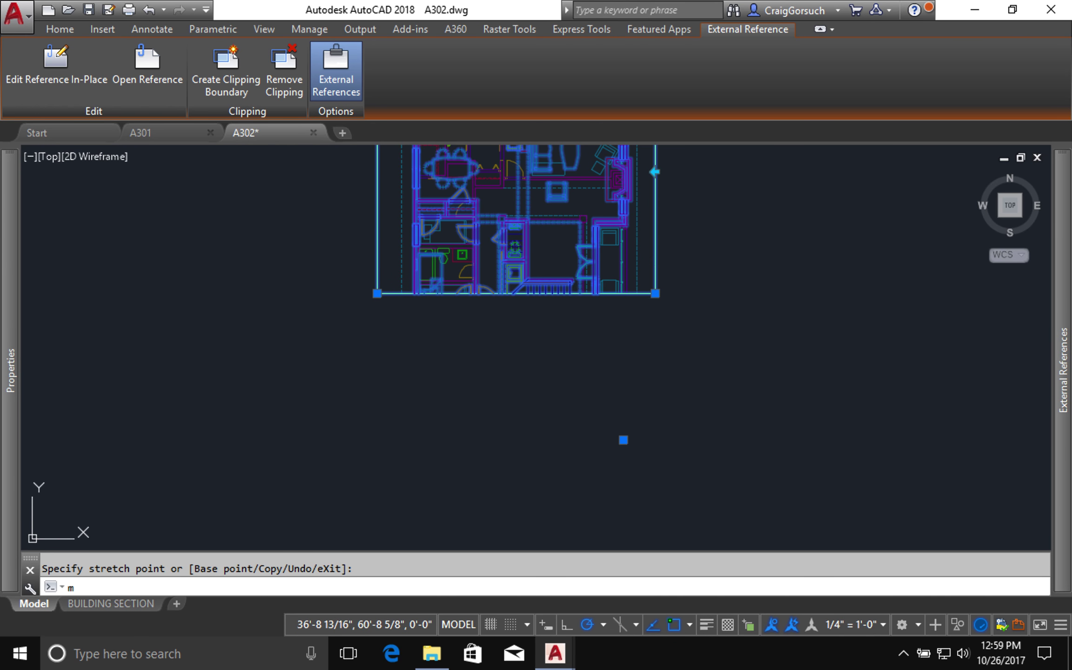
- Move the clipped lower floor plan reference straight down to just above the section's roof
text(m)
key(Return)
click(663, 305)
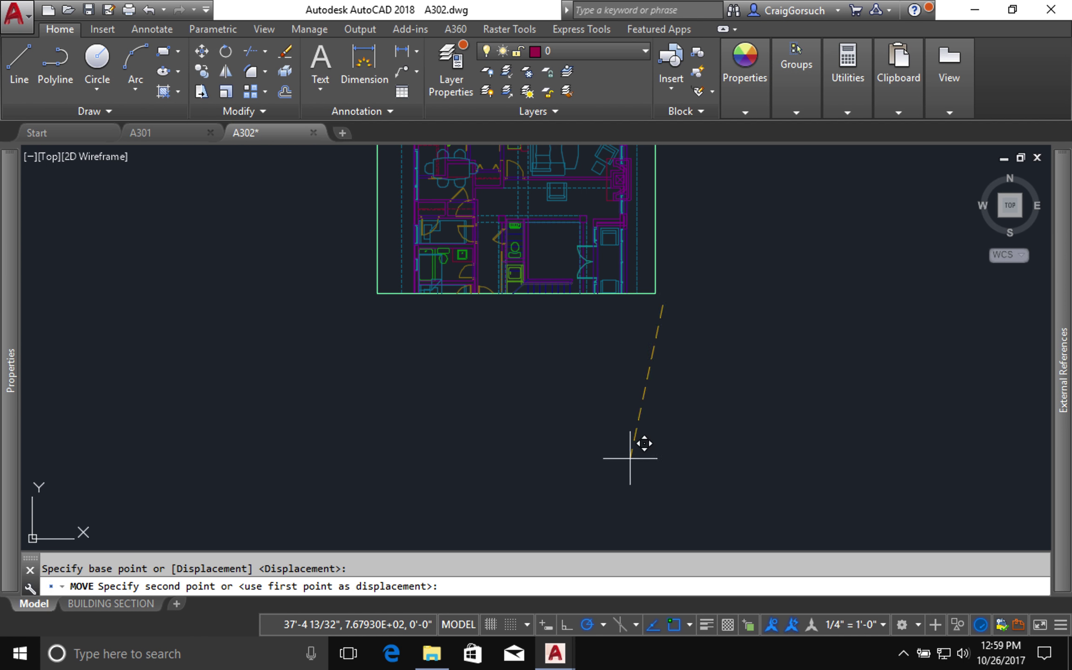
middle_drag(634, 446, 633, 282)
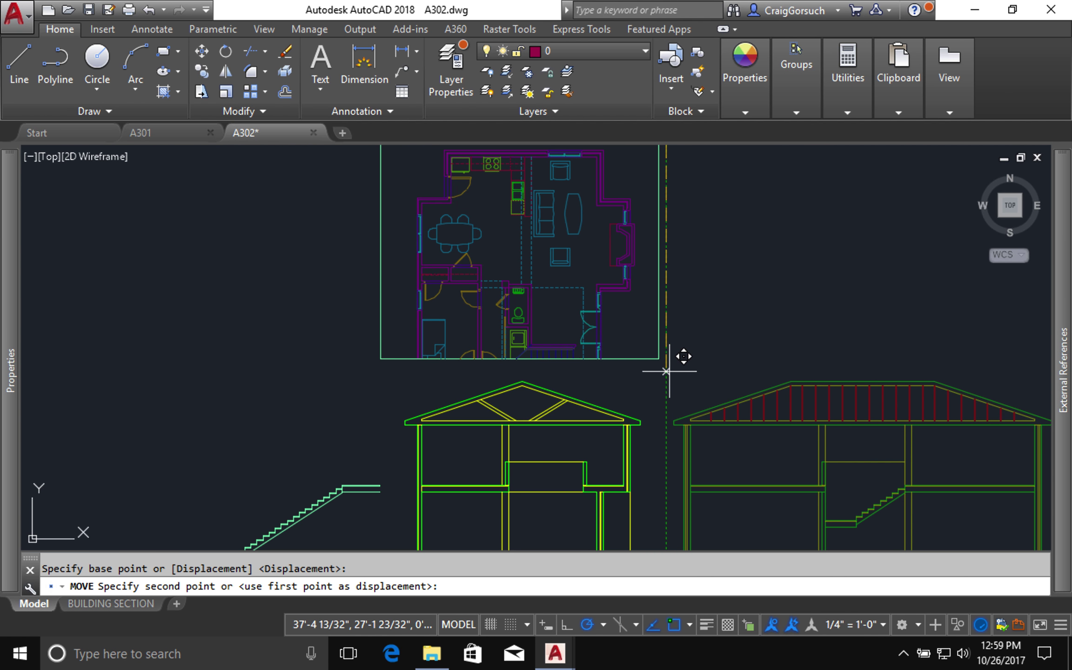
click(667, 375)
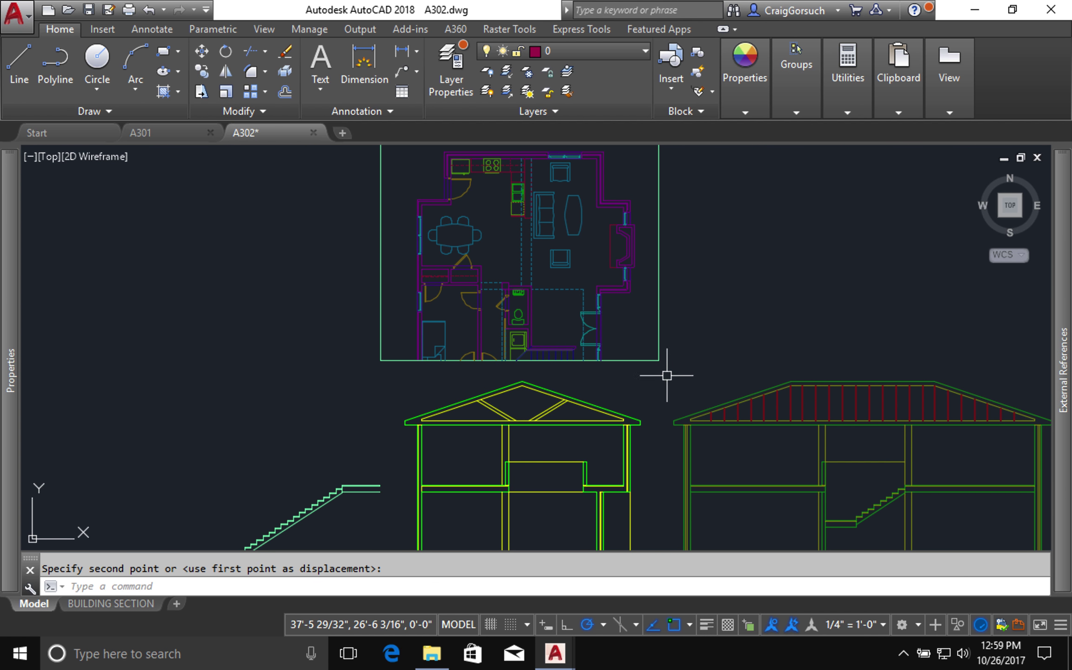
- Draw a vertical ray down through the section from the plan stair's riser line in line with the wall beside the closet
middle_drag(667, 375, 661, 322)
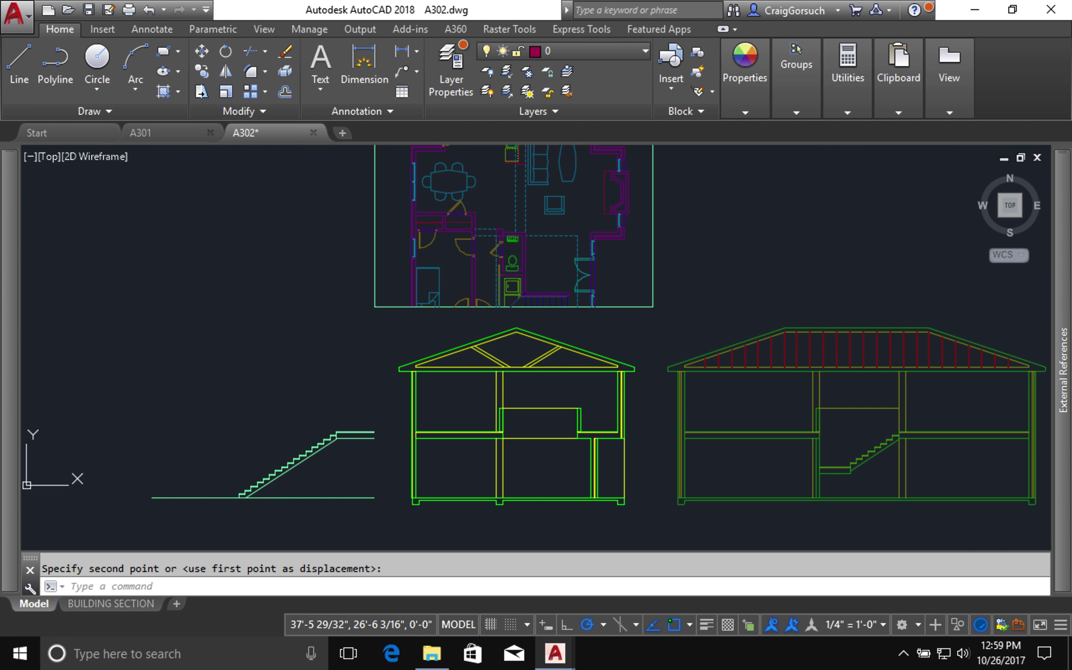
scroll(511, 340, up, 6)
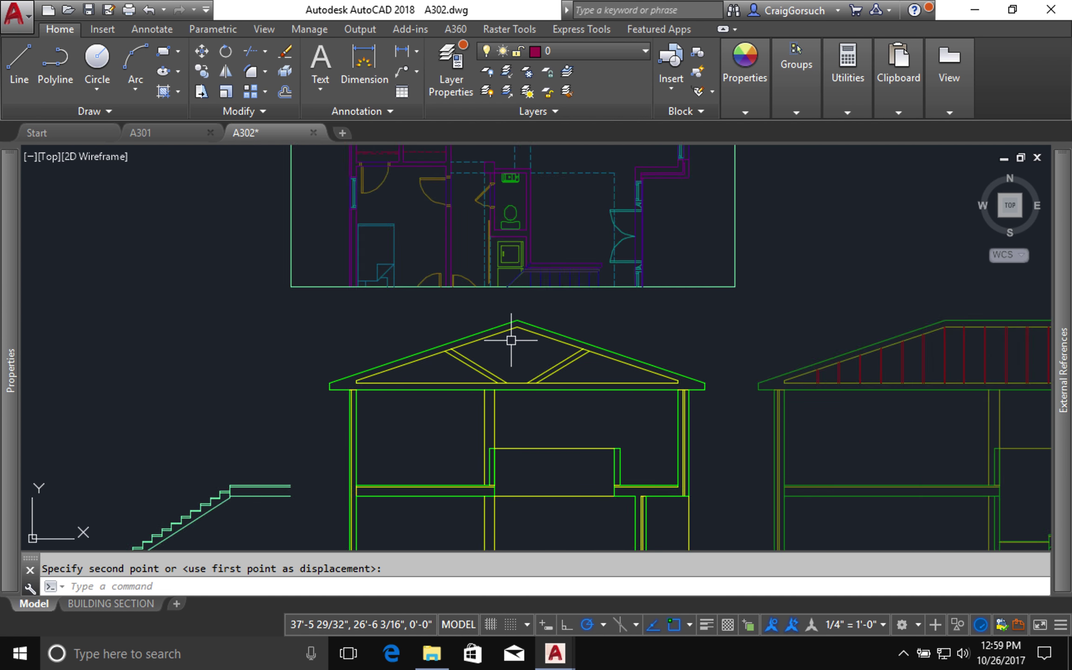
key(Return)
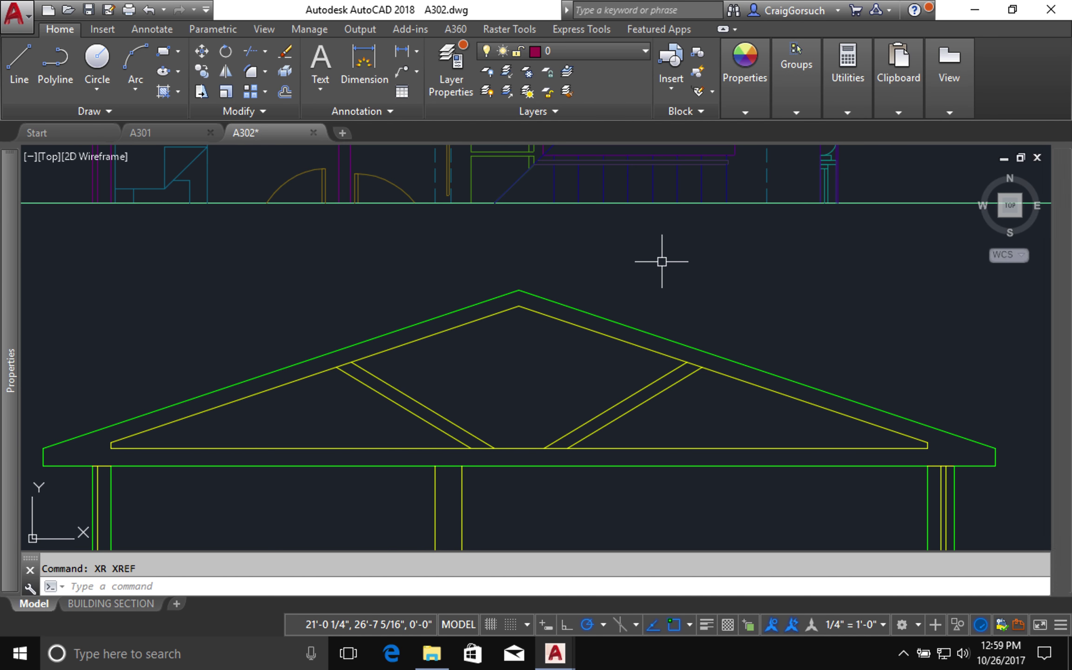
middle_drag(662, 262, 623, 326)
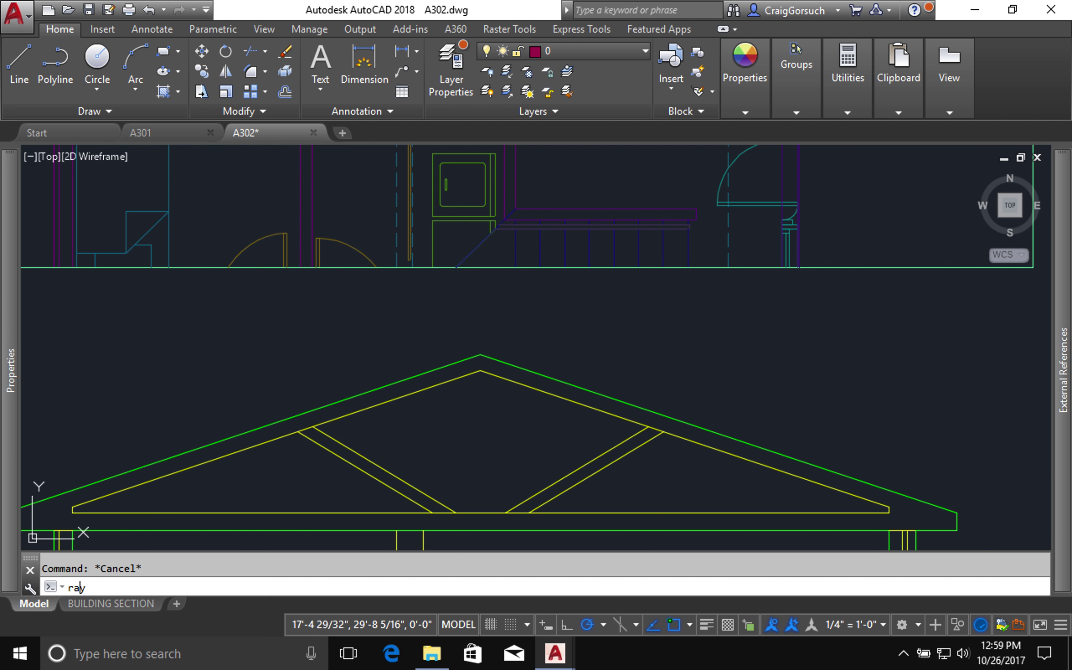
key(Return)
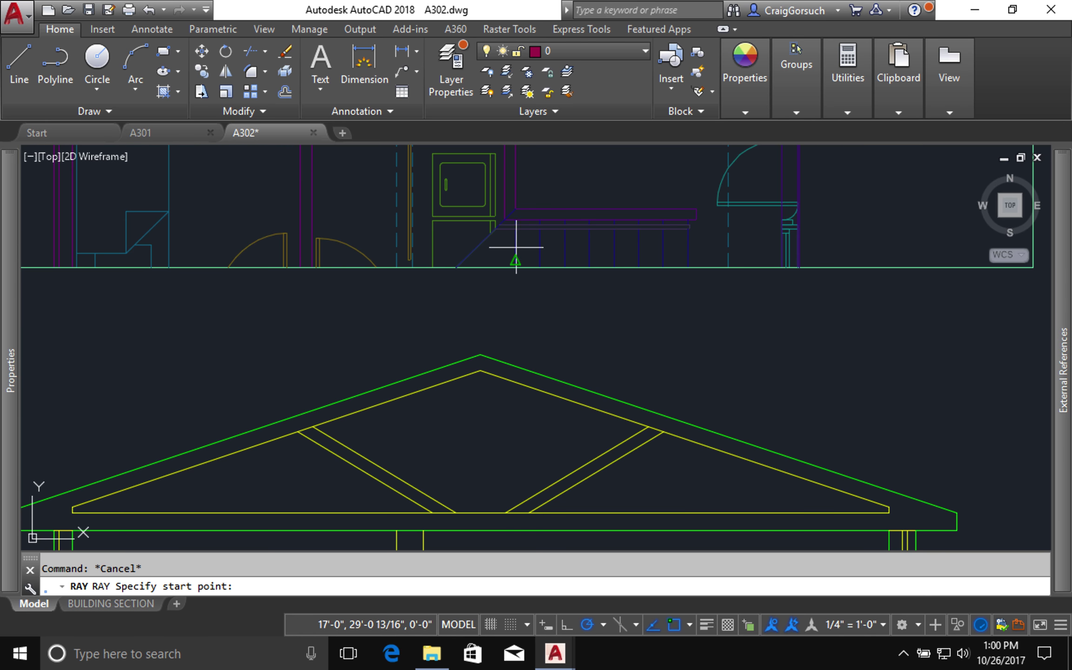
click(516, 248)
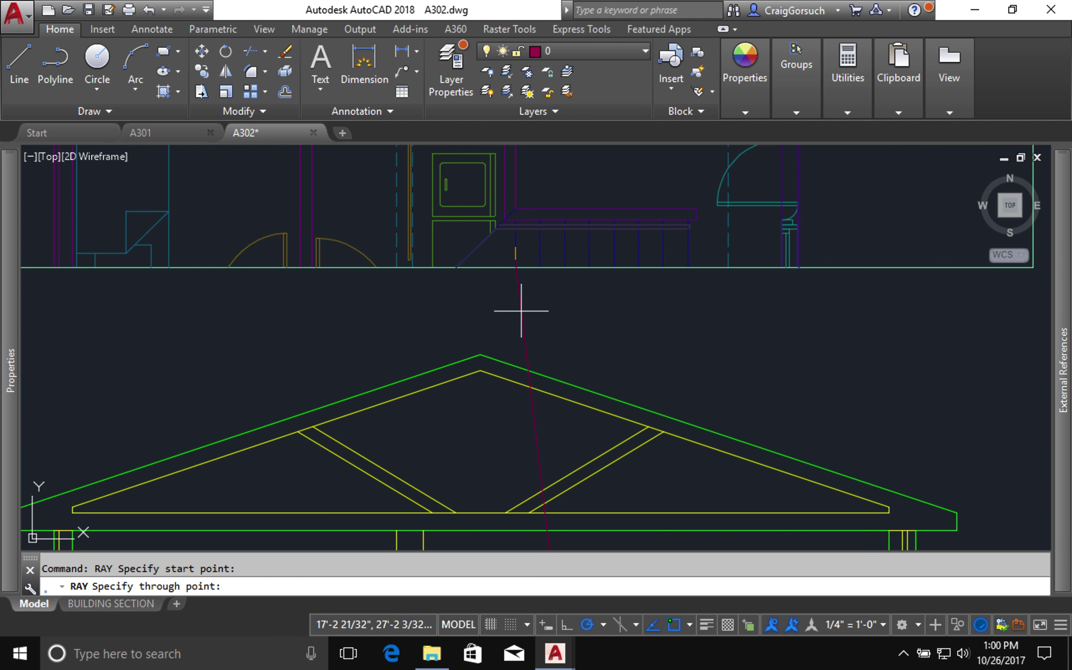
click(515, 333)
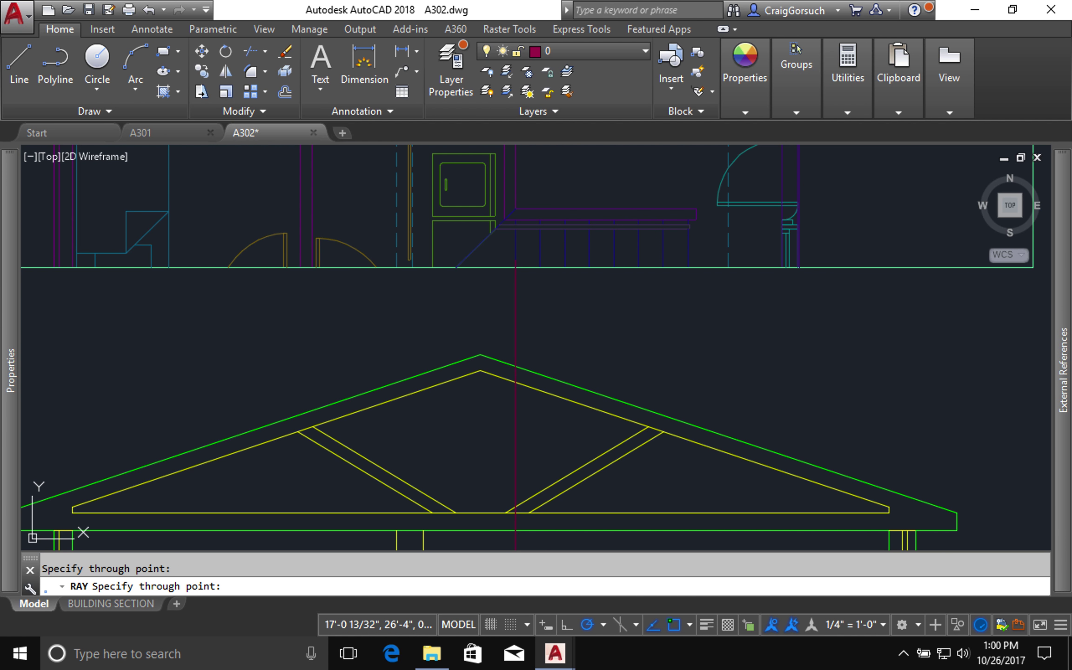
key(Return)
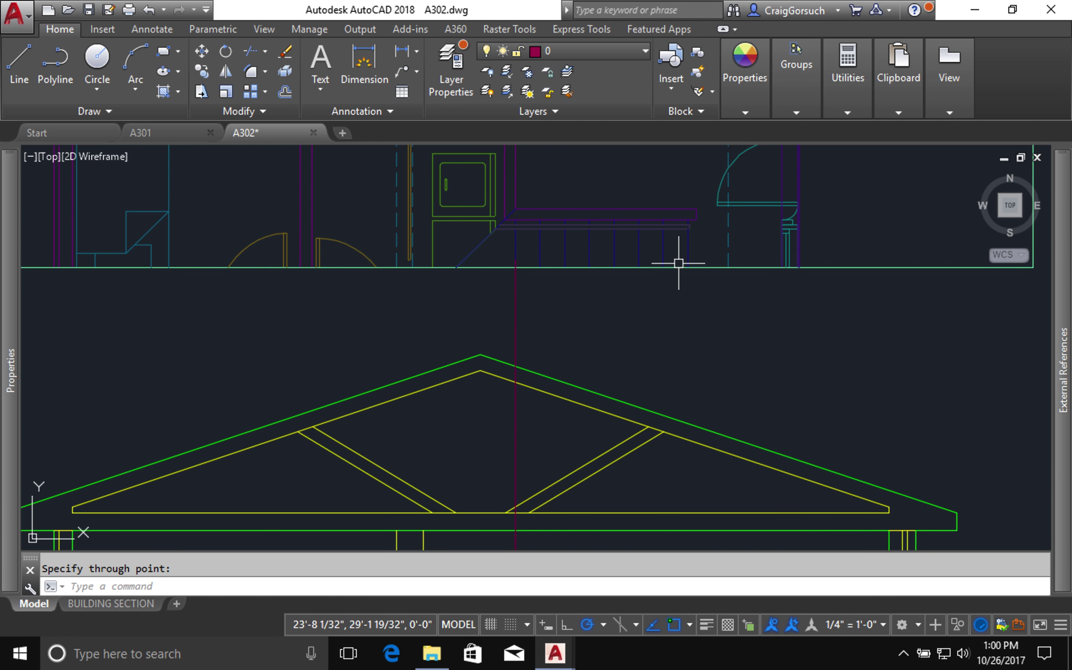
- Draw a second vertical ray down through the section from the plan stair's end riser nearest the double doors
key(Return)
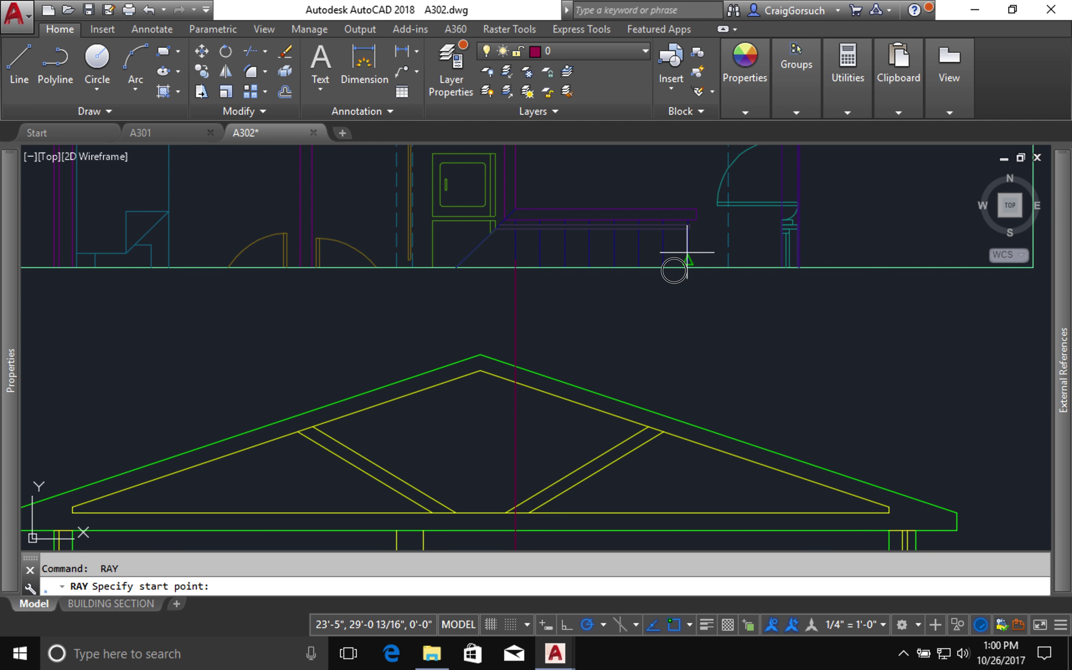
click(688, 254)
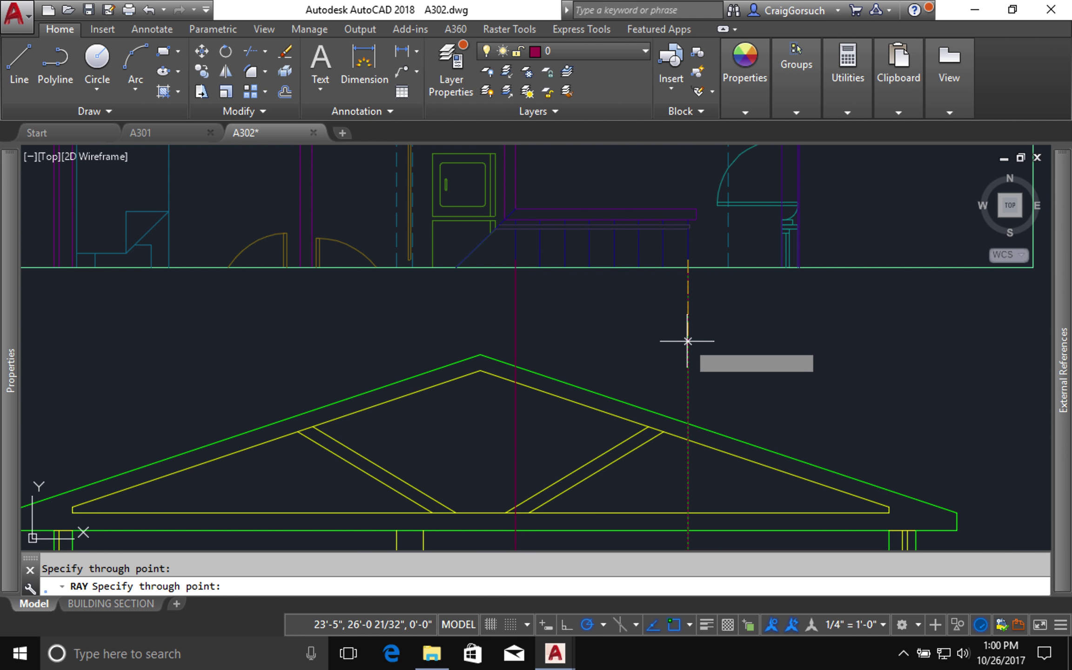
click(688, 341)
key(Return)
- Mirror the pasted stair profile with its floor and base lines about a vertical axis through the flight, erasing the source objects
scroll(630, 315, up, 5)
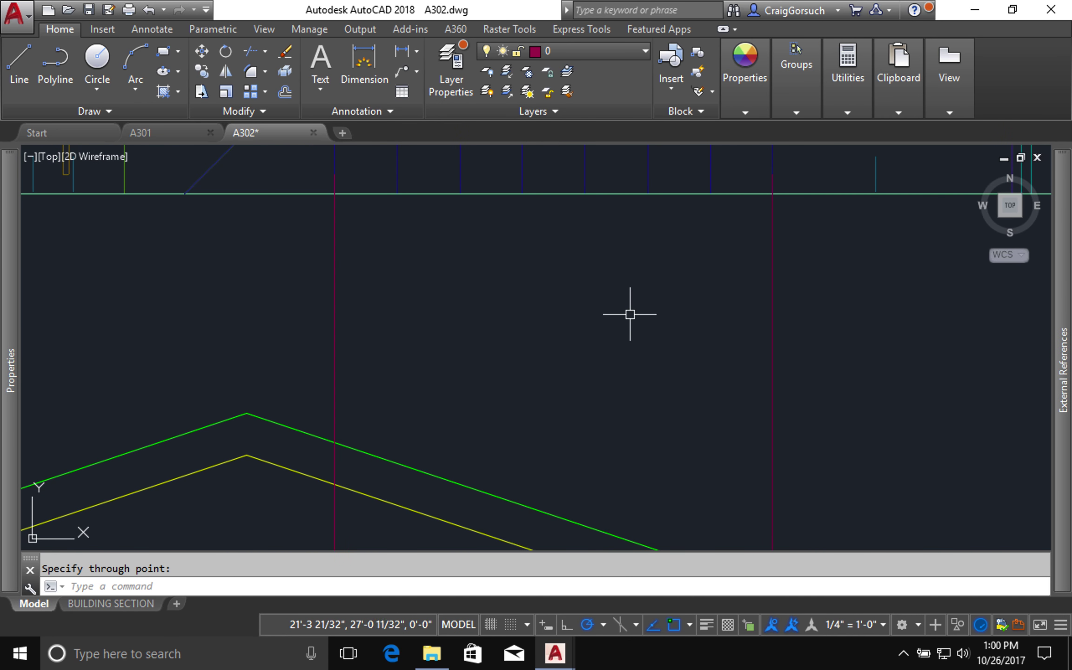
scroll(630, 315, down, 3)
scroll(630, 314, down, 3)
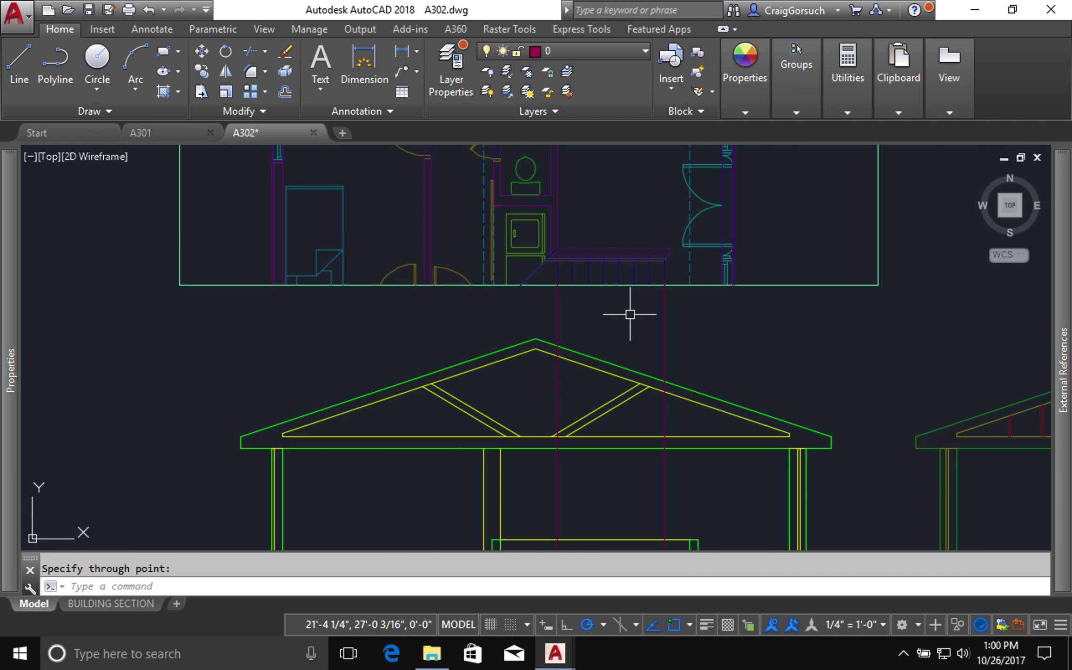
scroll(629, 316, down, 3)
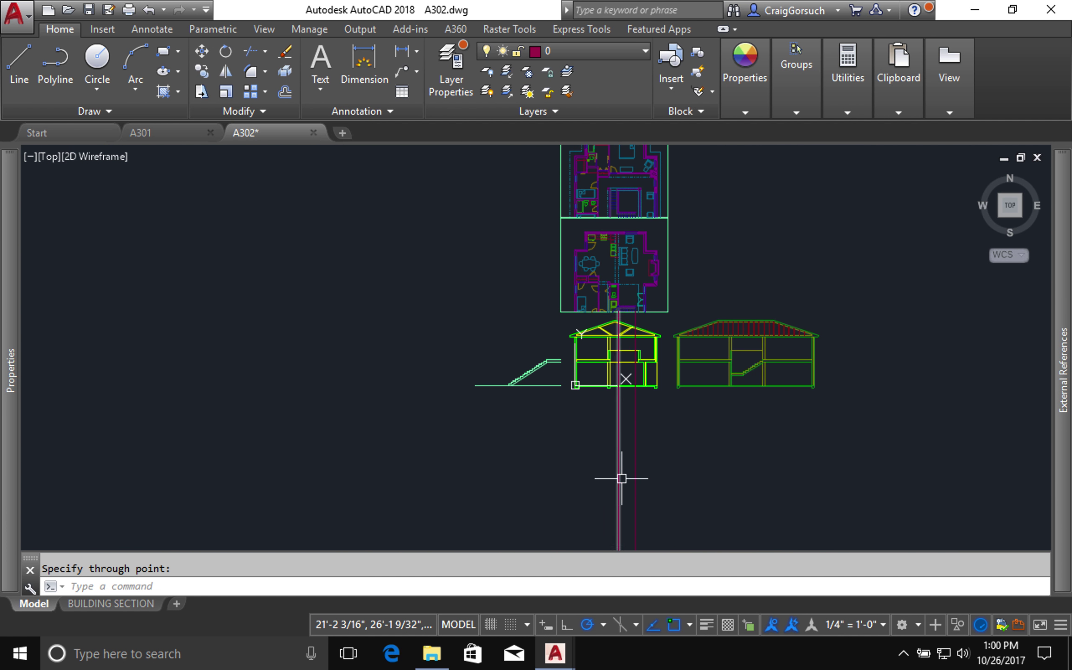
scroll(622, 478, up, 6)
middle_drag(631, 306, 576, 444)
key(ctrl+1)
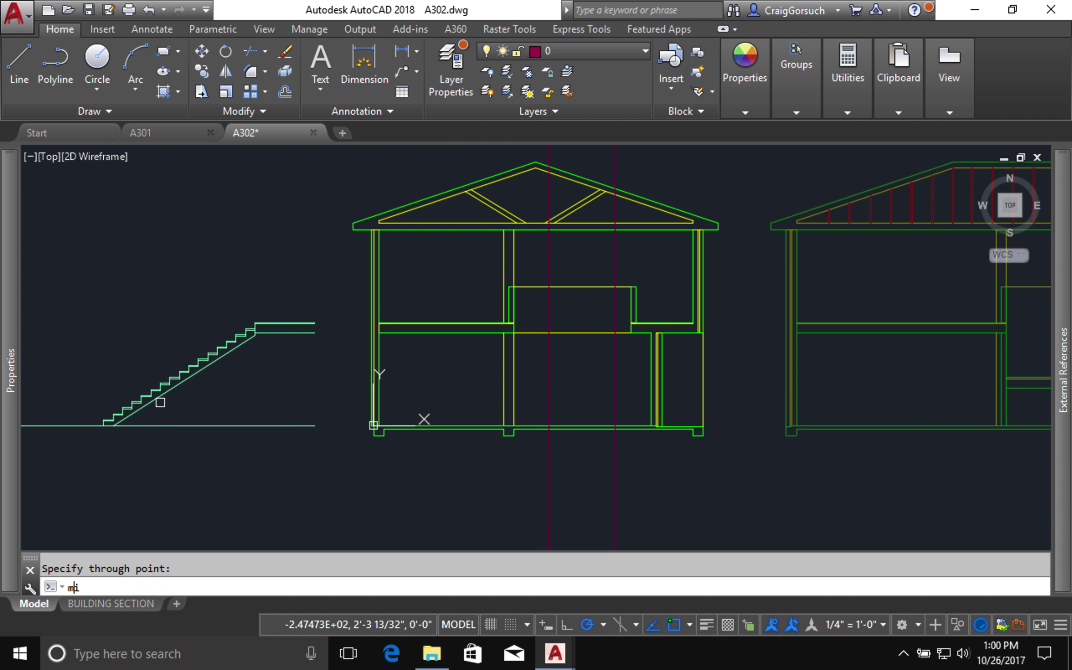
key(Return)
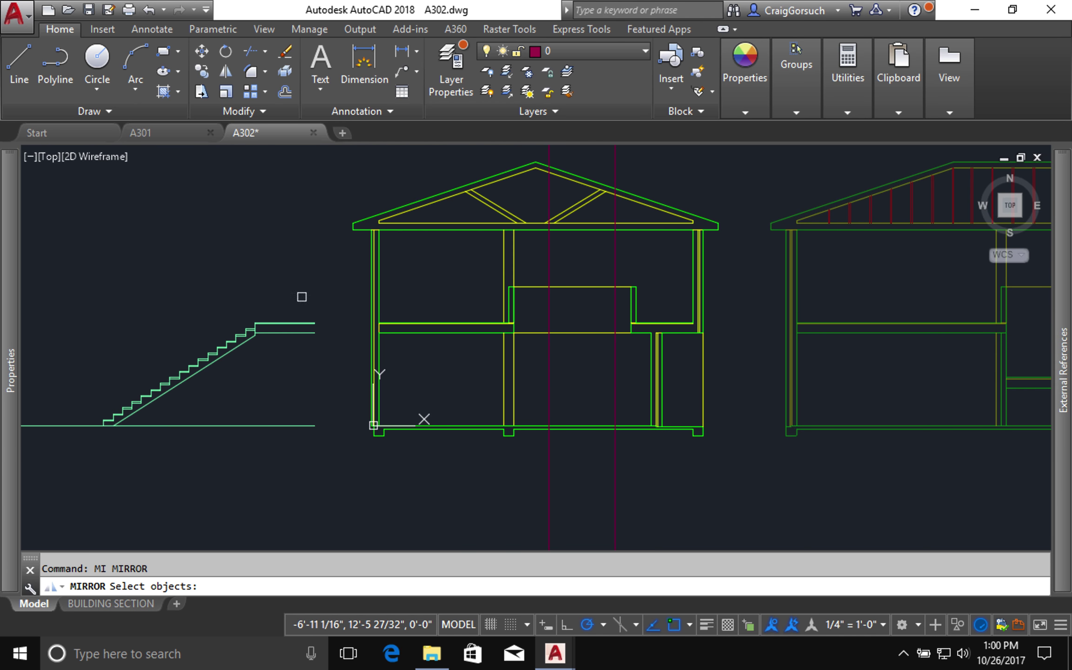
click(301, 297)
mouse_move(15, 459)
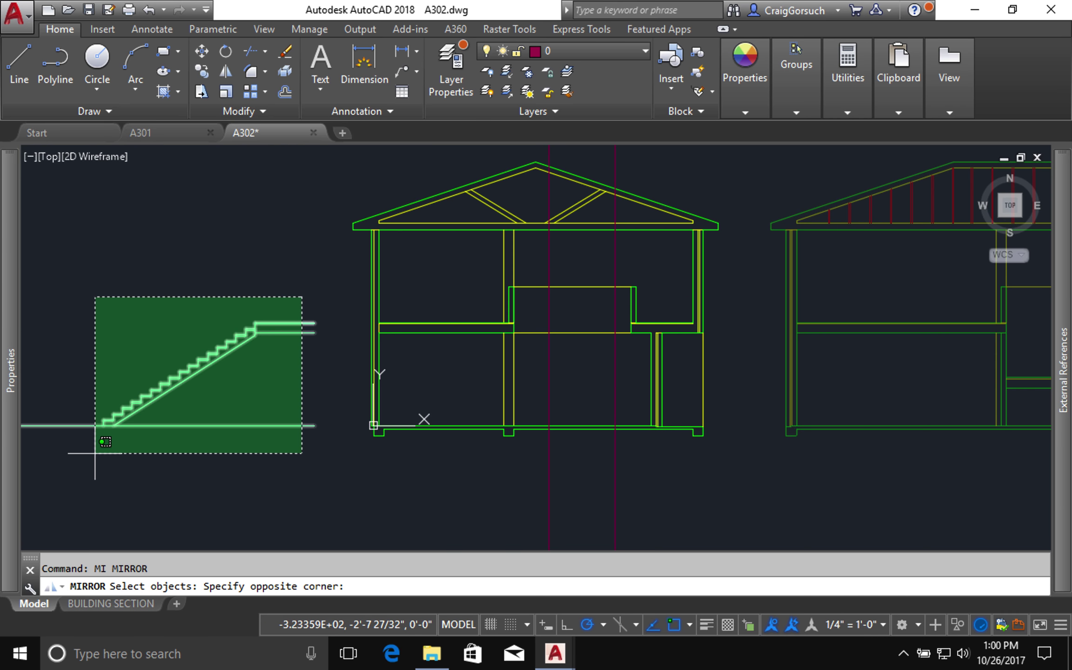
click(95, 450)
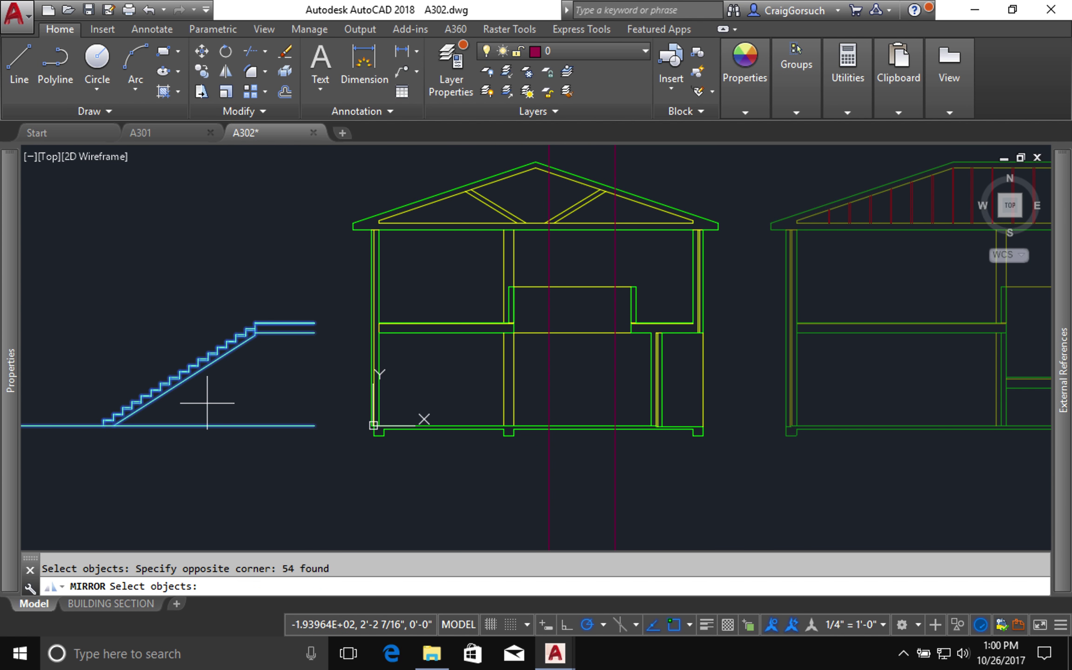
key(Return)
click(215, 395)
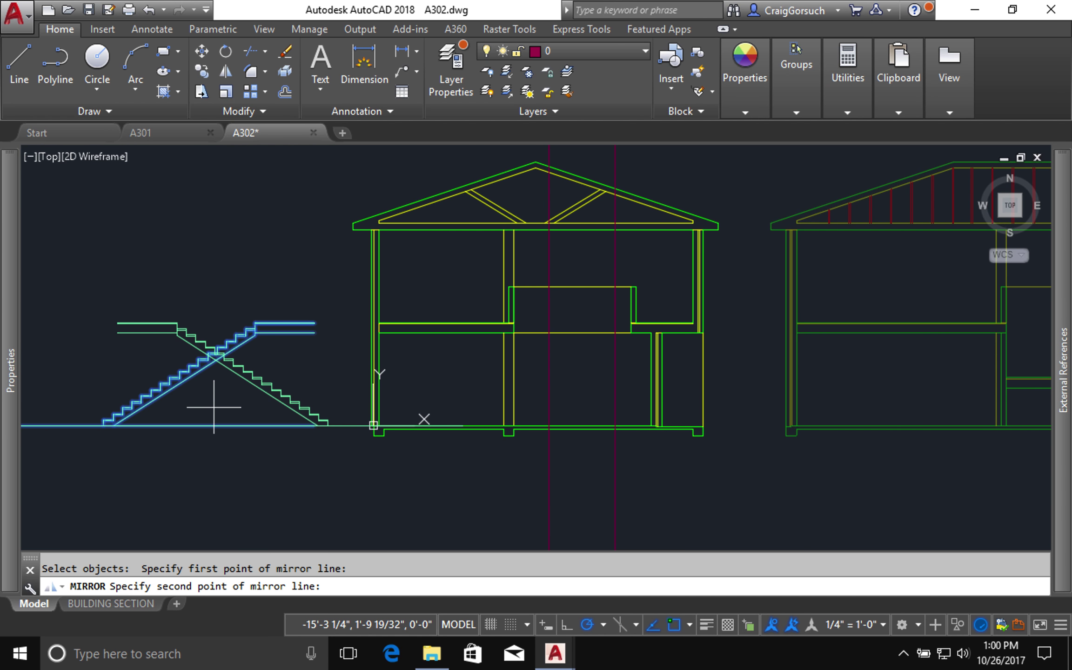
click(214, 407)
text(y)
key(Return)
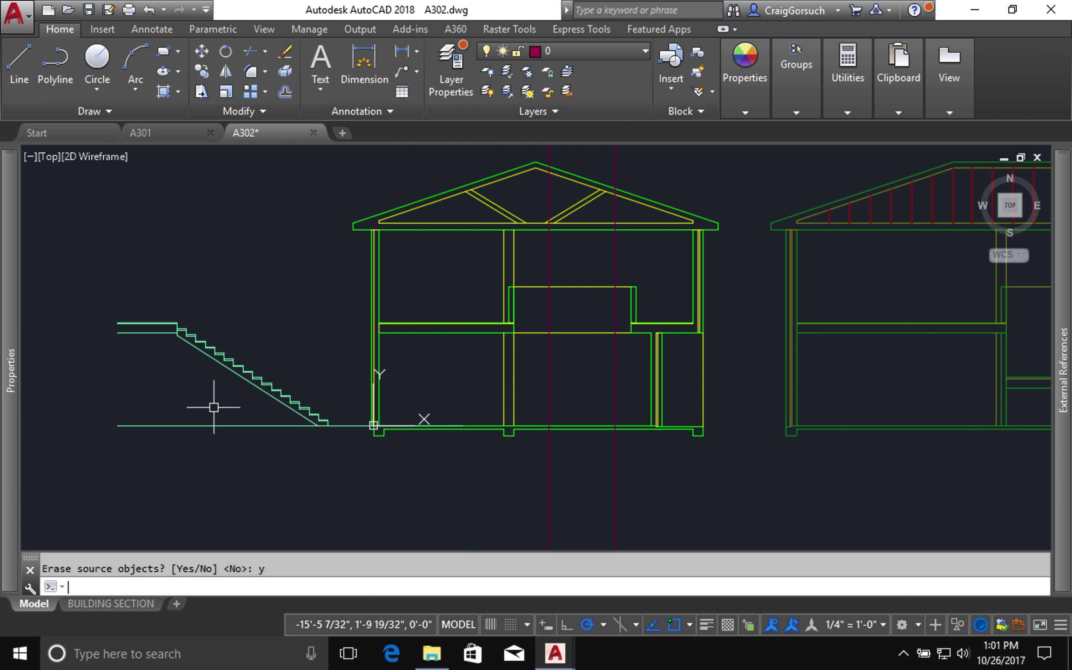
- Move the lower stair treads, risers and stringer, without the base line, so the bottom tread's nosing sits on the ray nearest the double doors
text(m)
key(Return)
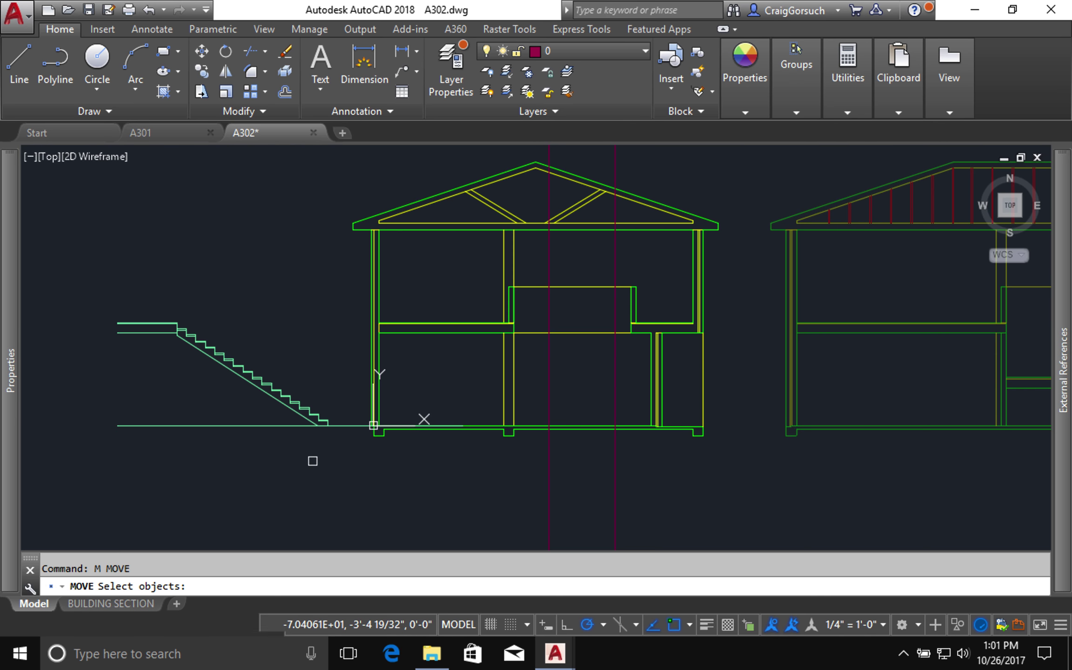
click(344, 458)
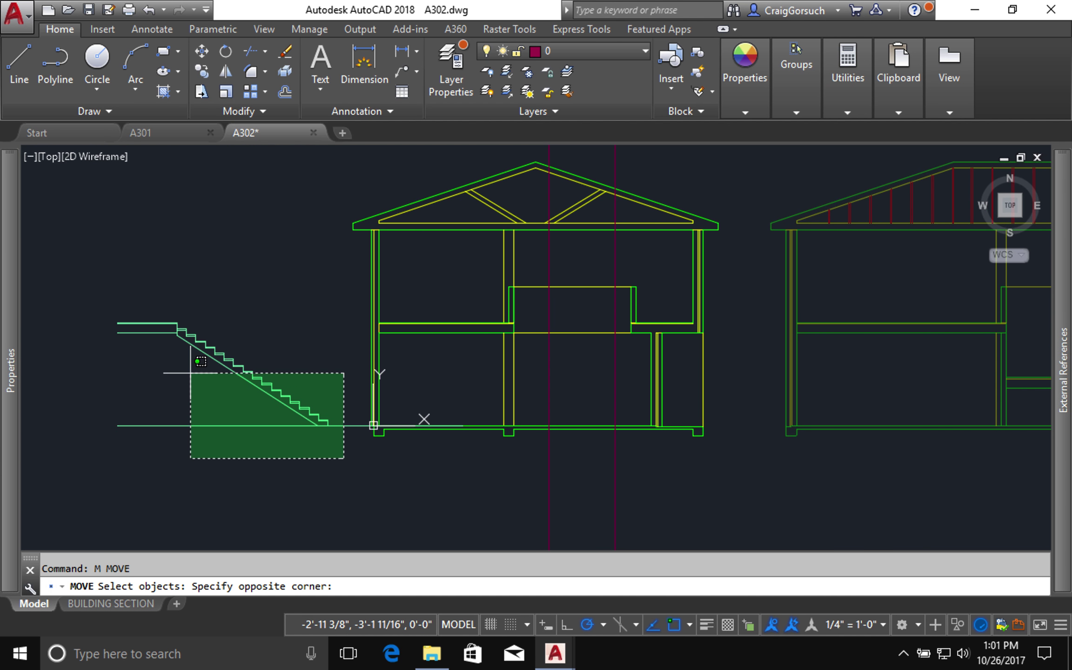
click(179, 362)
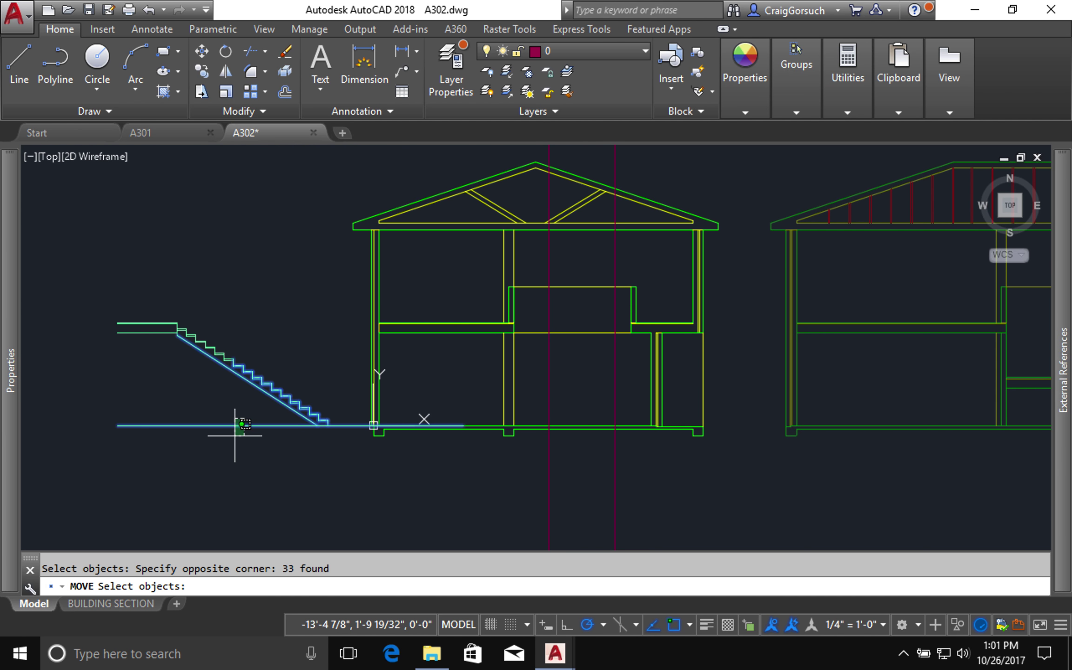
shift+click(186, 497)
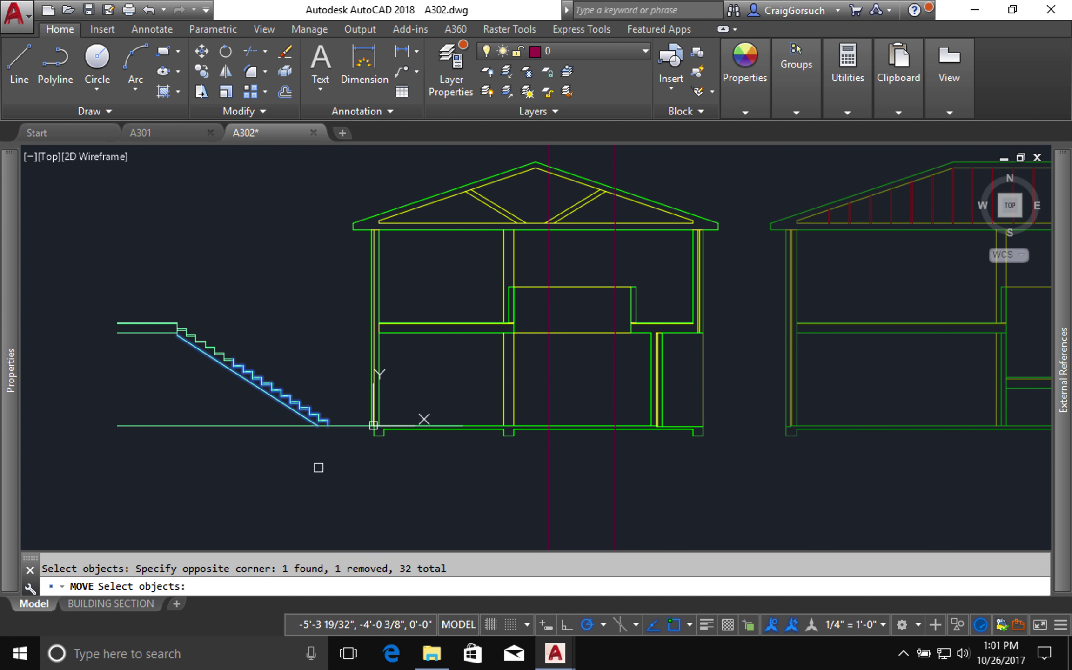
scroll(352, 427, up, 4)
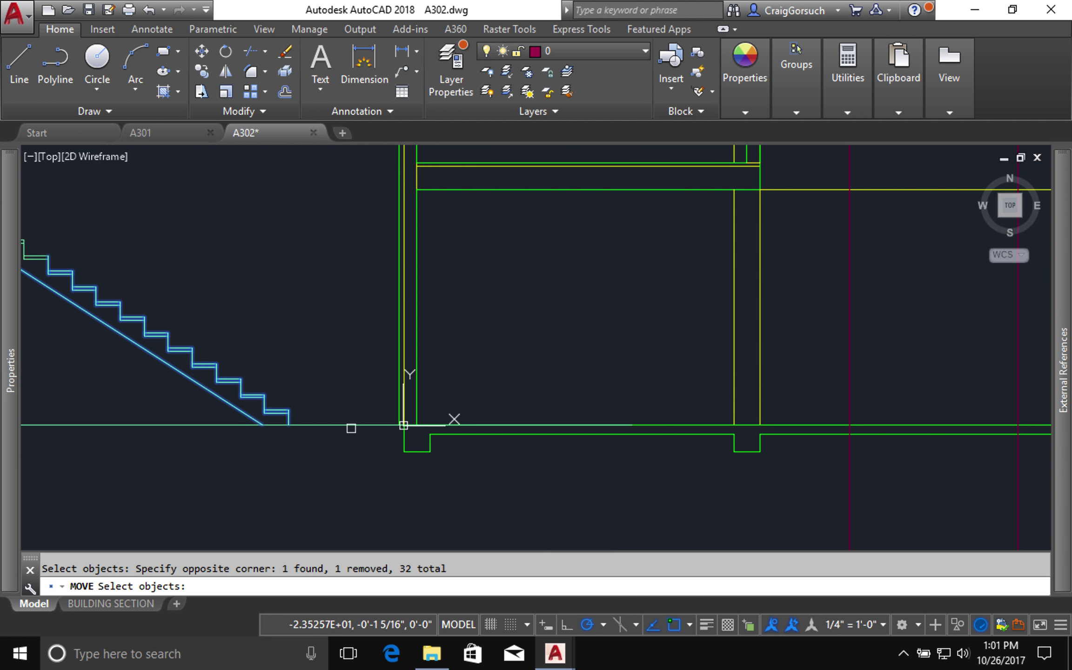
key(Return)
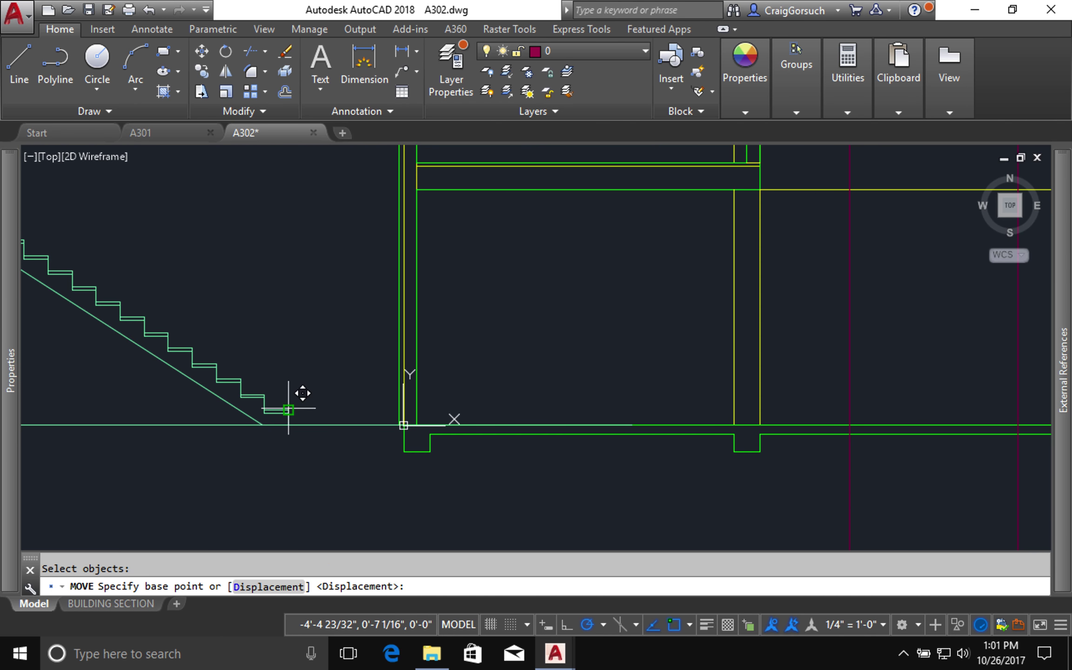
click(288, 409)
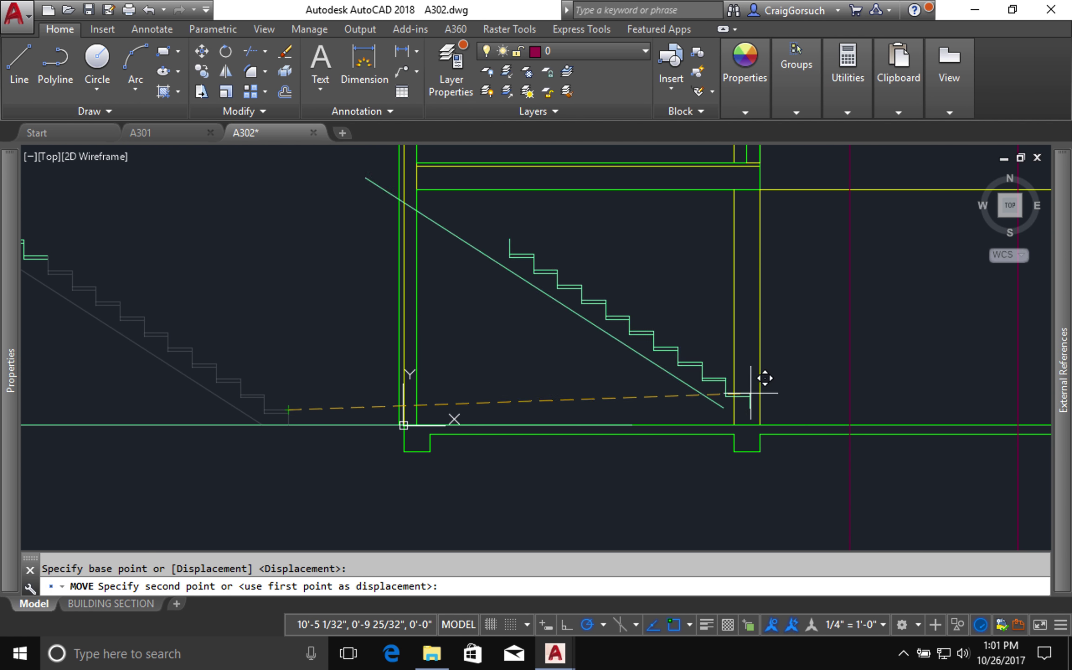
middle_drag(761, 378, 292, 394)
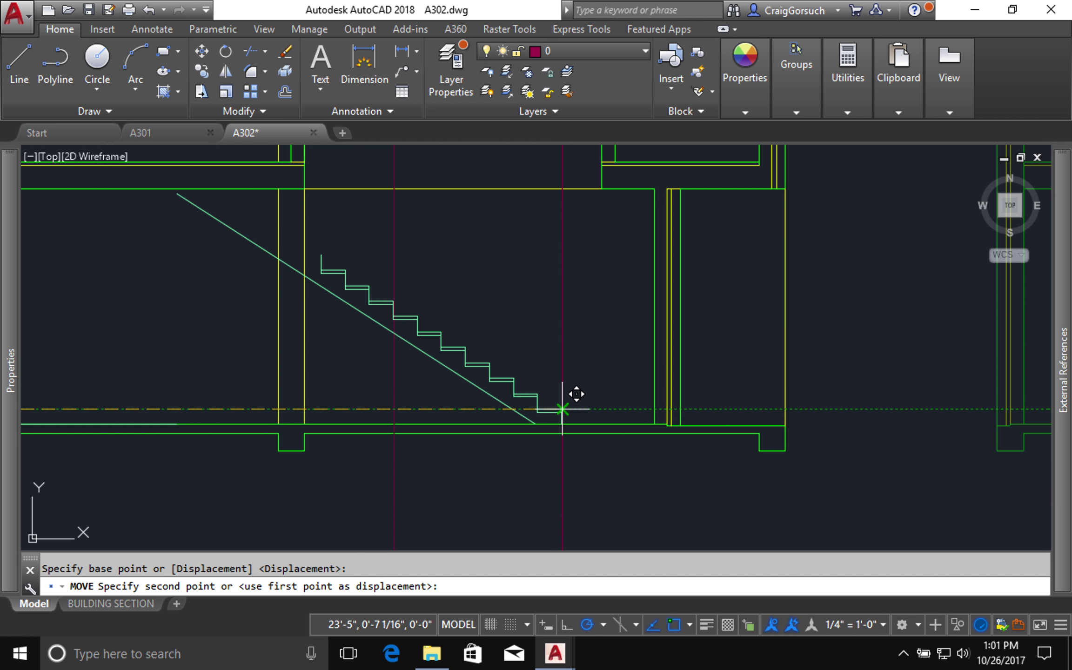
click(563, 409)
key(Escape)
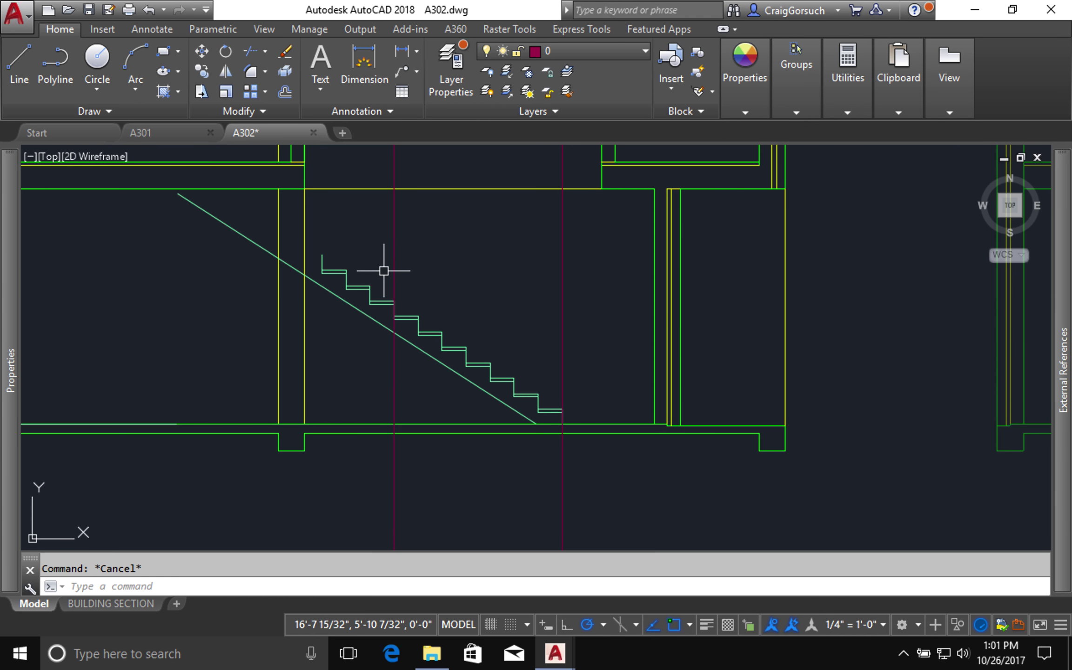
- Erase the uppermost tread and riser lines of the moved flight, between the interior wall and the first ray
click(279, 233)
key(Escape)
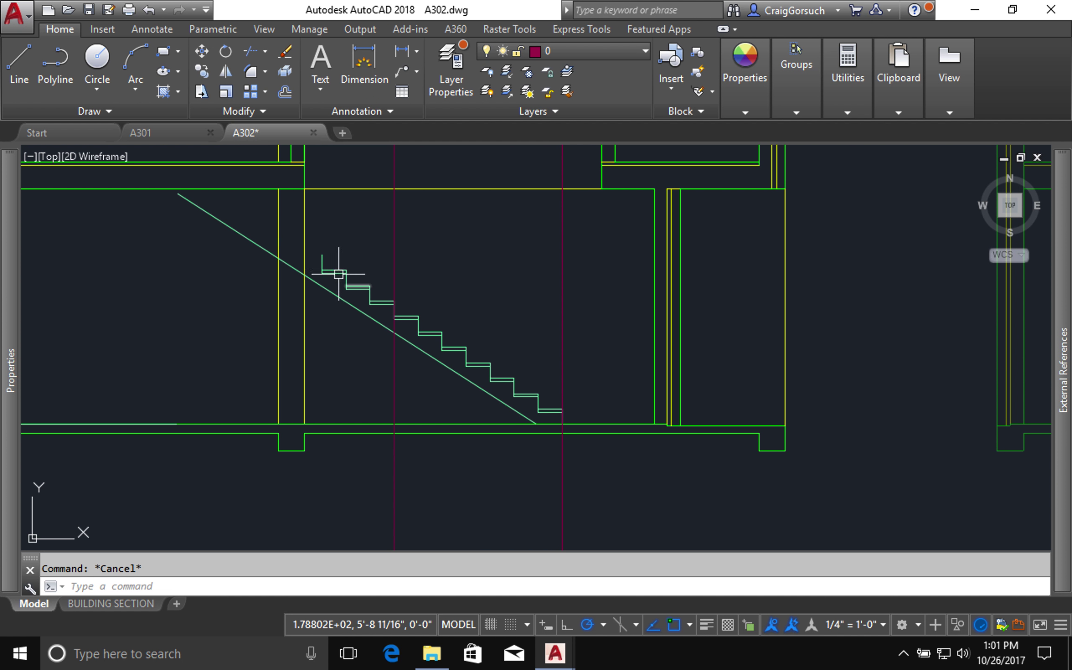
click(278, 237)
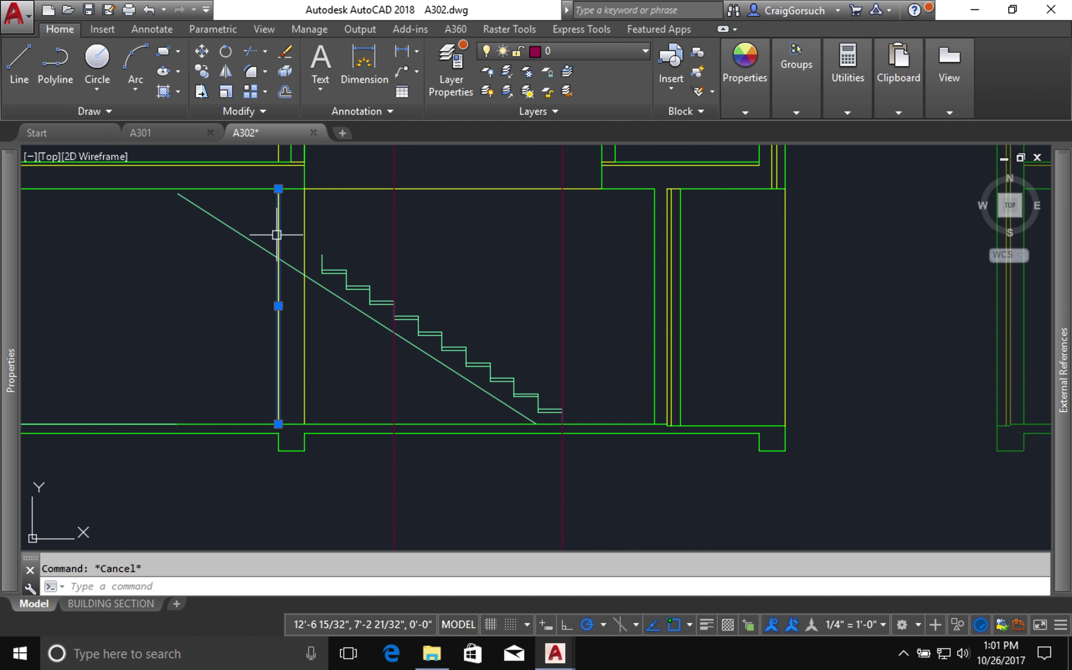
key(Escape)
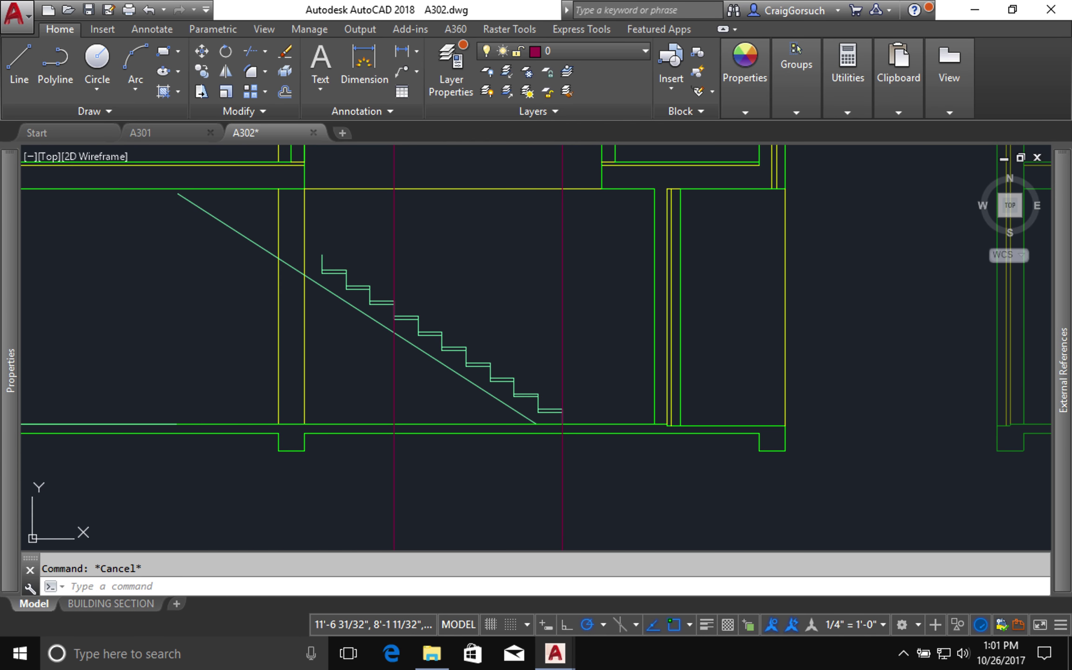
click(252, 212)
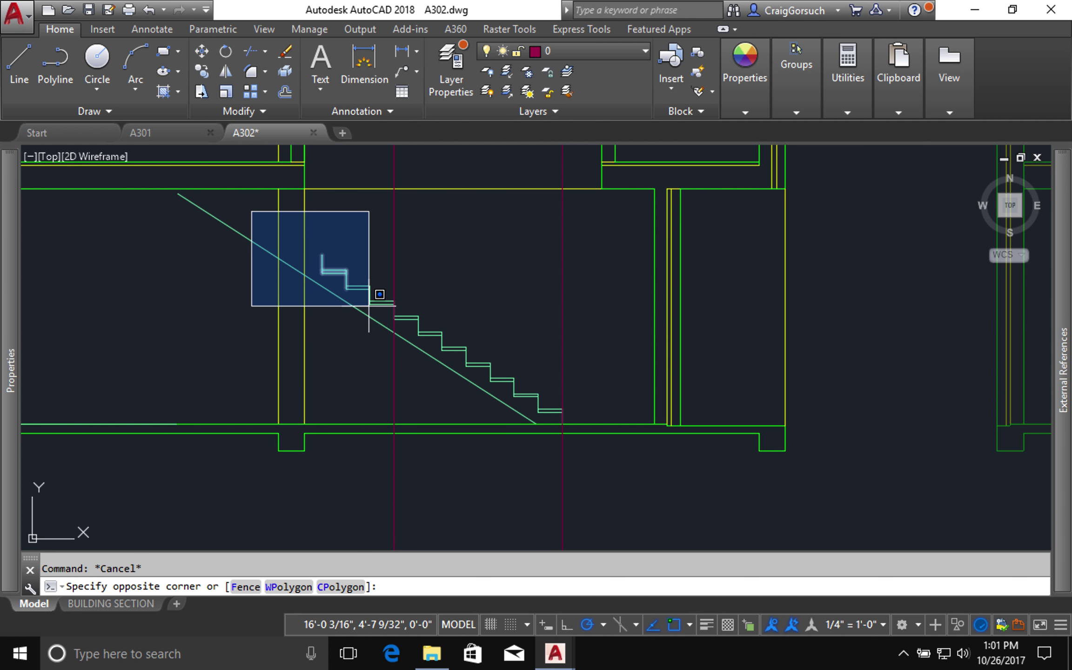
click(381, 311)
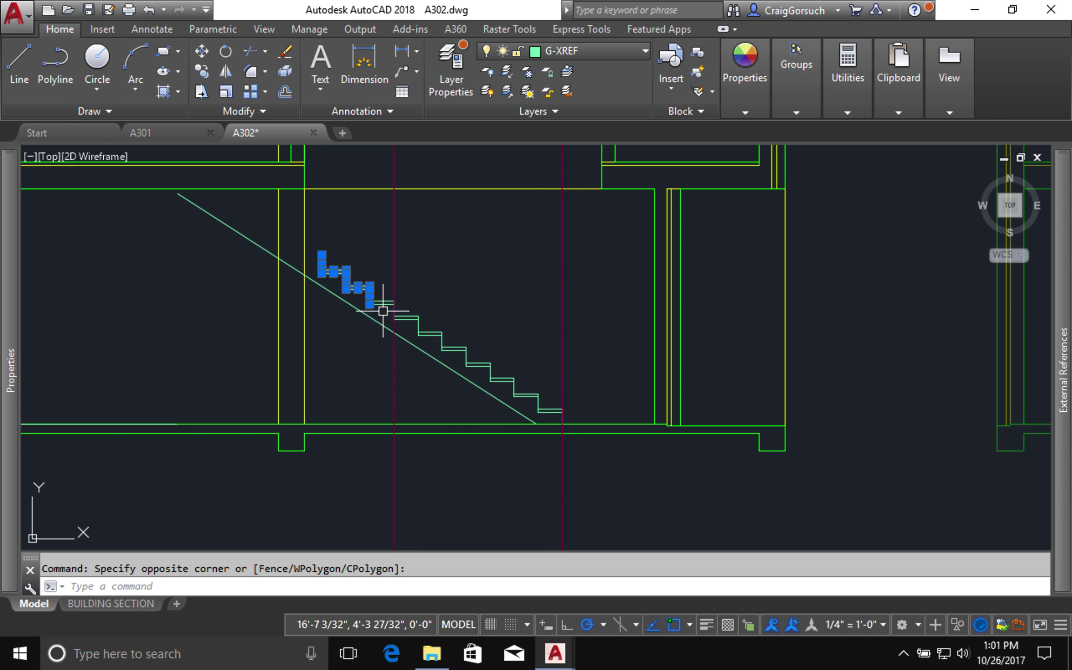
text(e)
key(Return)
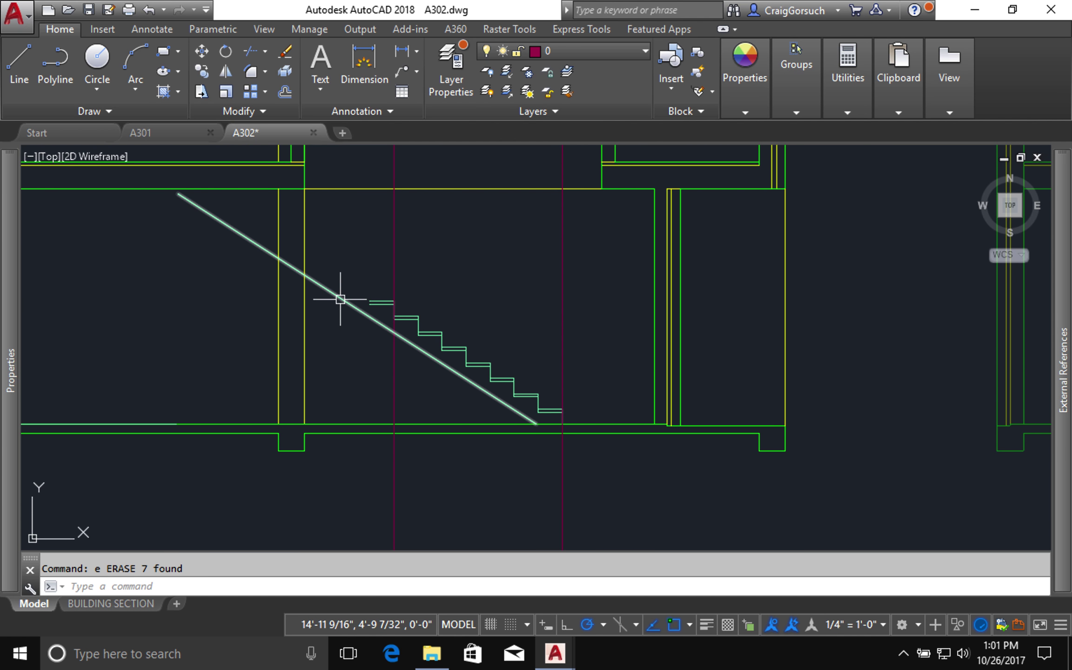
- Match the lower interior wall's stair-side line to the properties of the green line along the underside of the upper floor
scroll(338, 298, down, 2)
scroll(336, 298, up, 3)
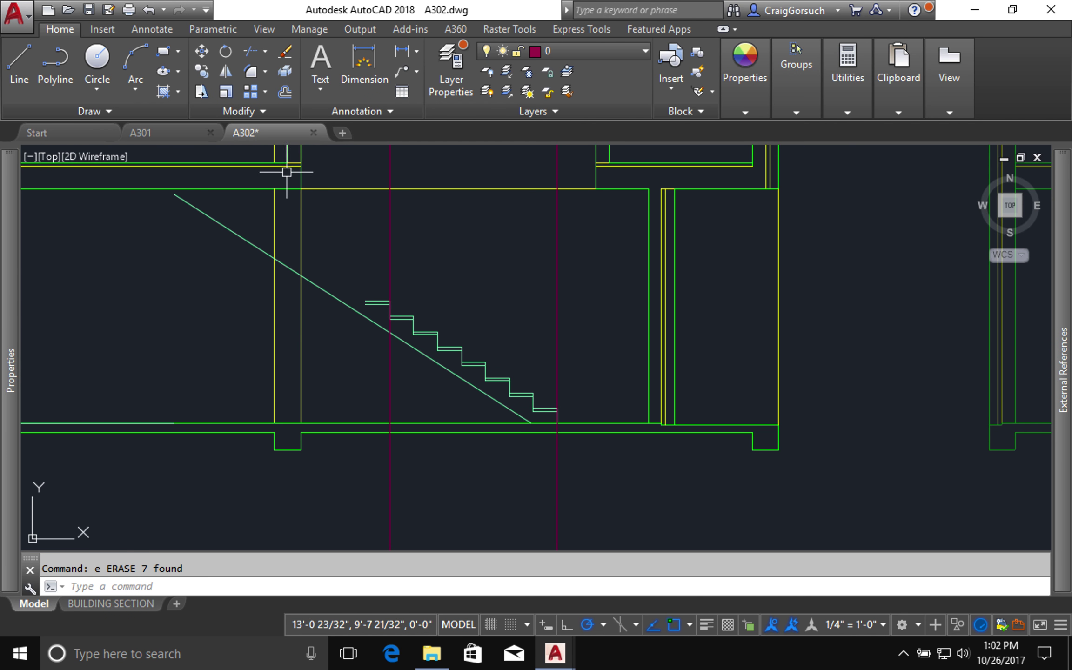
text(ma)
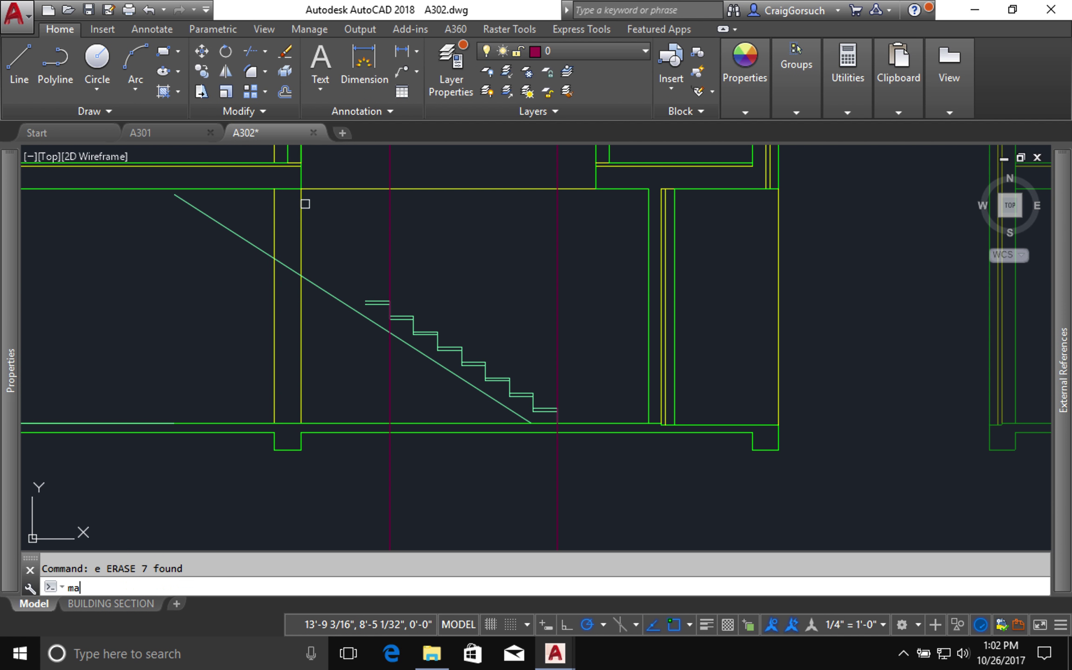
key(Return)
click(296, 188)
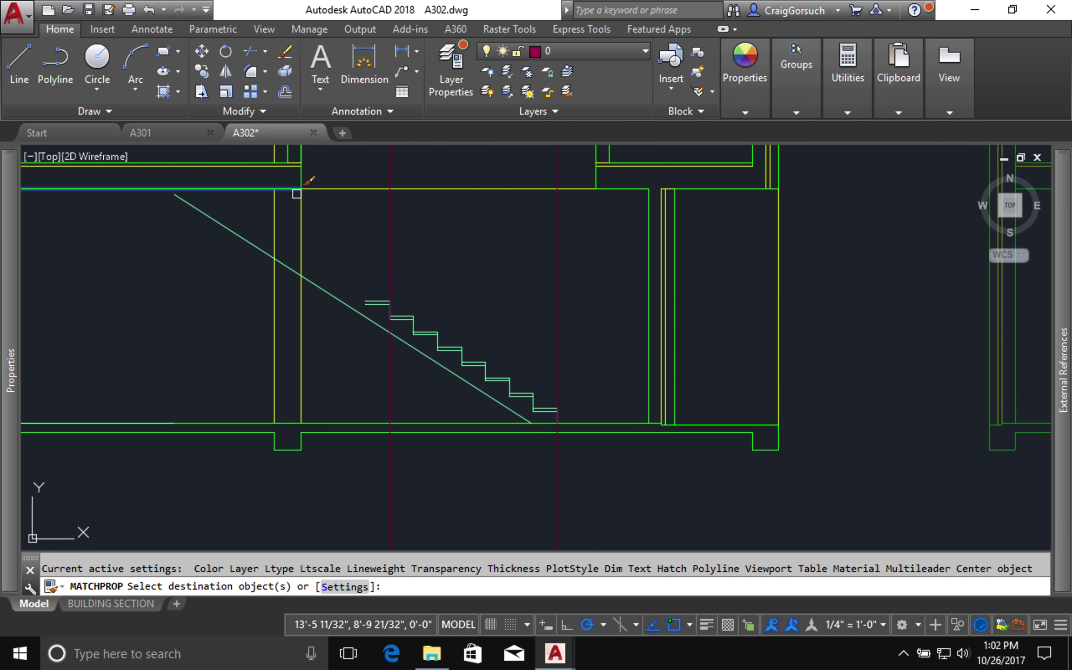
key(Return)
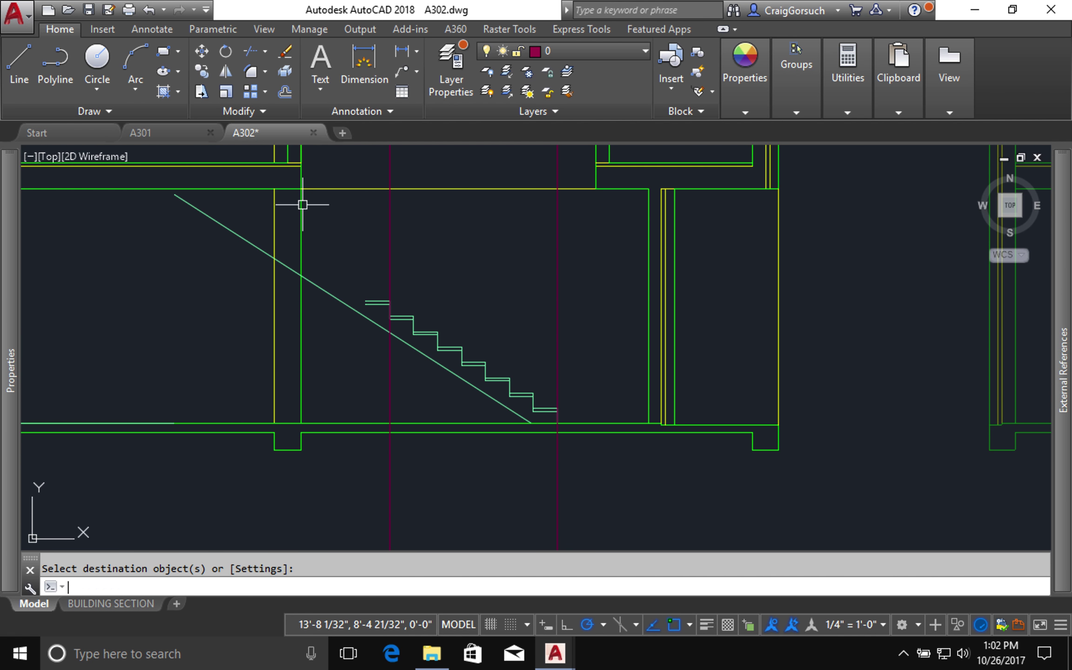
- Offset the lower interior wall's stair-side line 6 inches into the wall
text(o)
key(Return)
text(6)
key(Return)
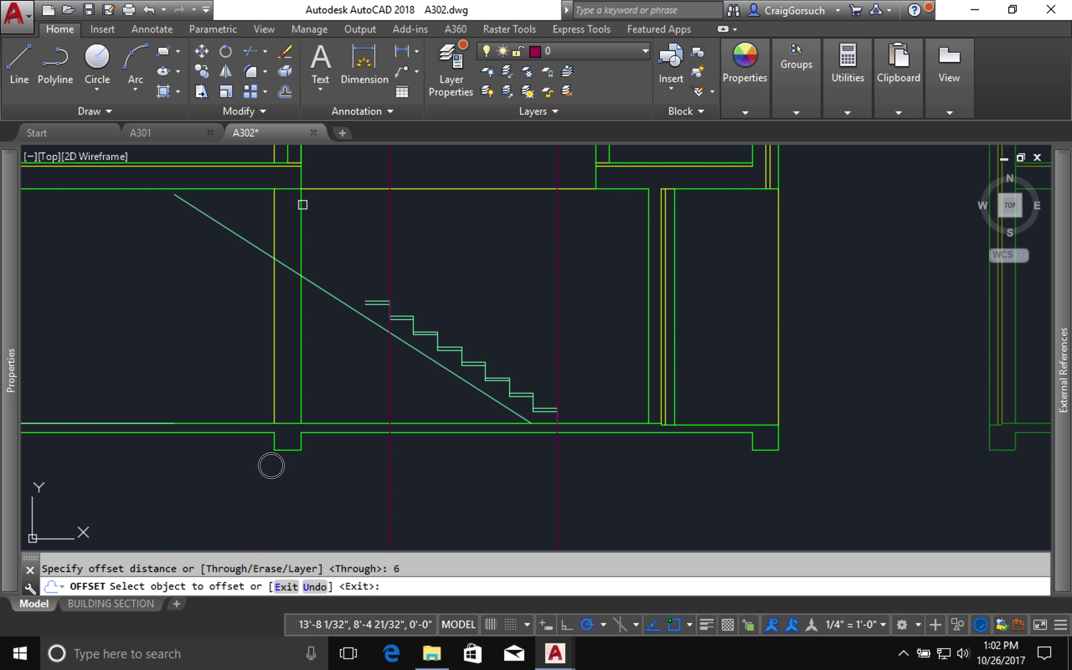
click(300, 195)
click(278, 206)
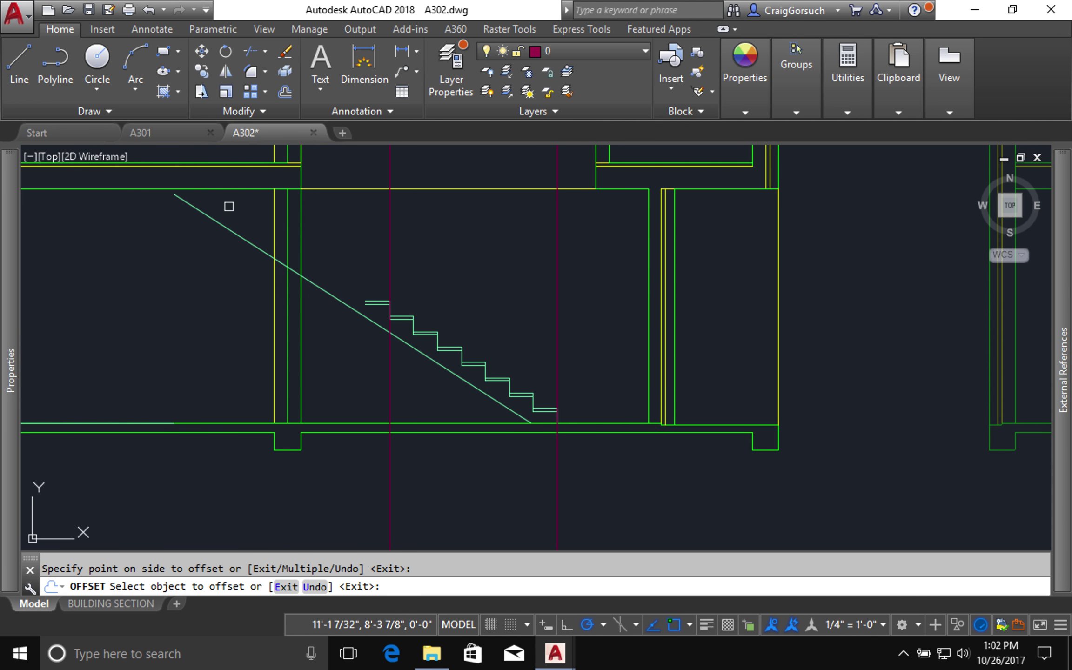
key(Return)
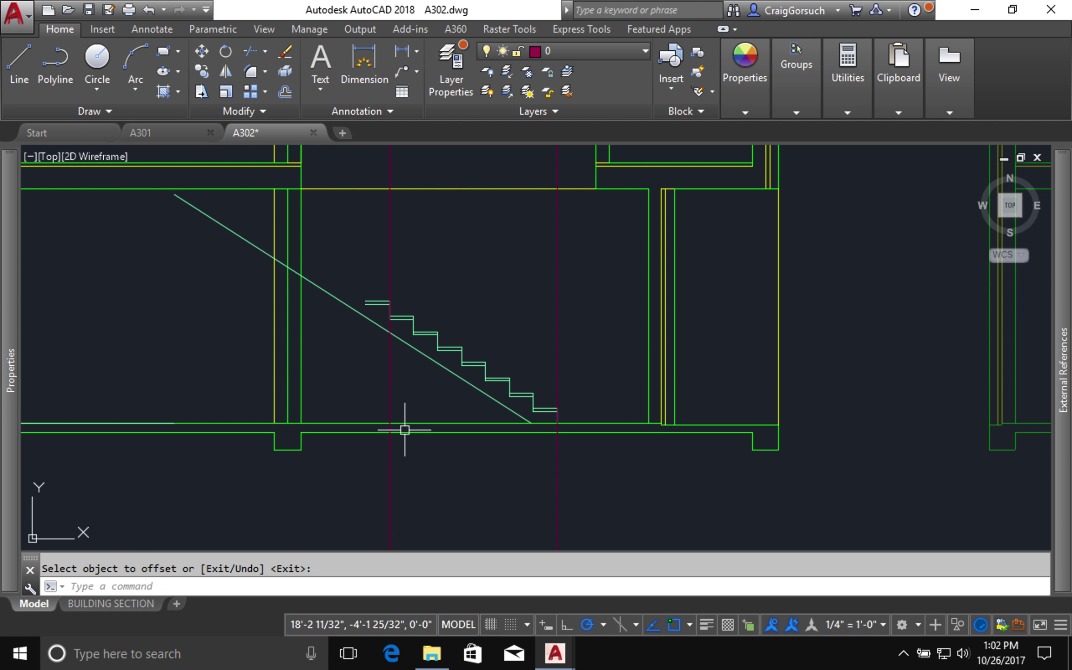
- Put the sloping stringer line and all remaining tread and riser lines on layer G-DETL-LW3
key(Escape)
click(325, 289)
click(333, 270)
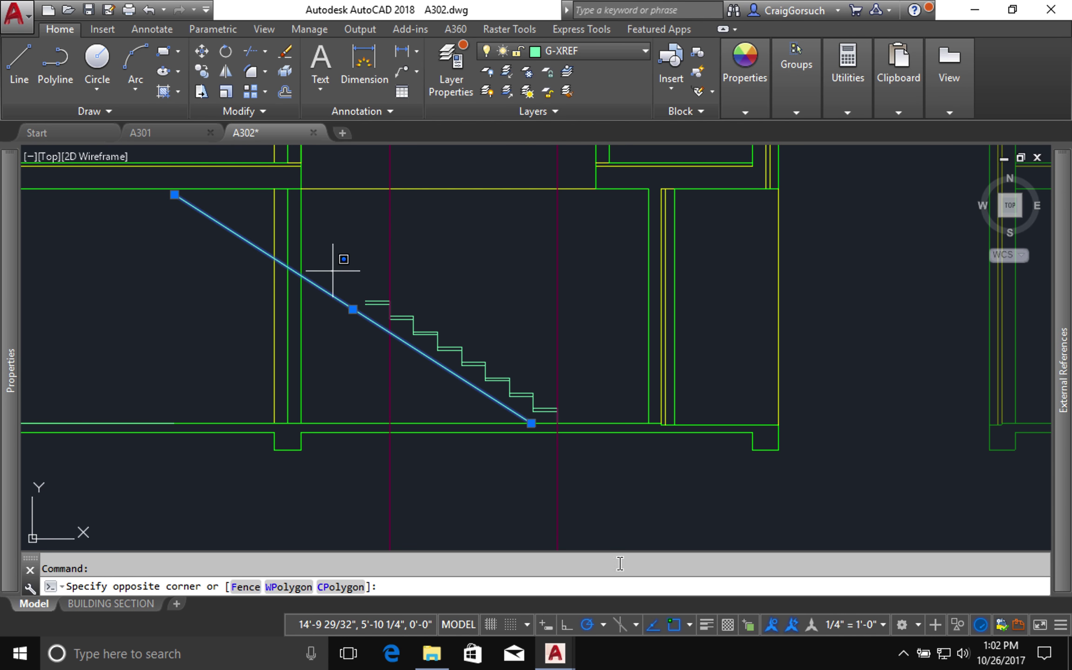
click(583, 490)
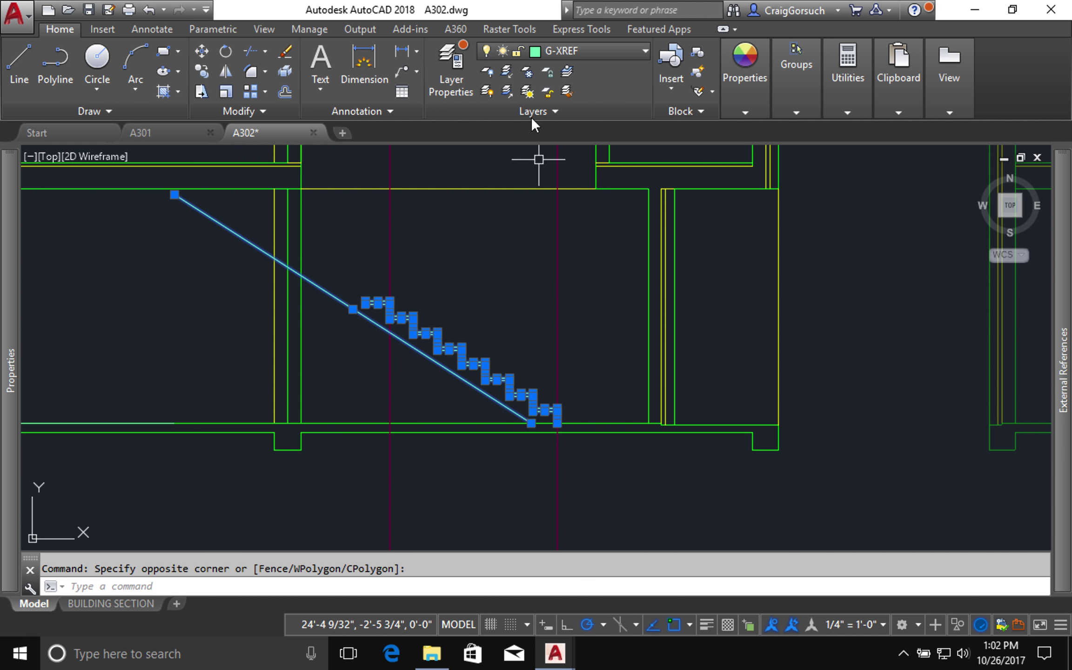
click(591, 48)
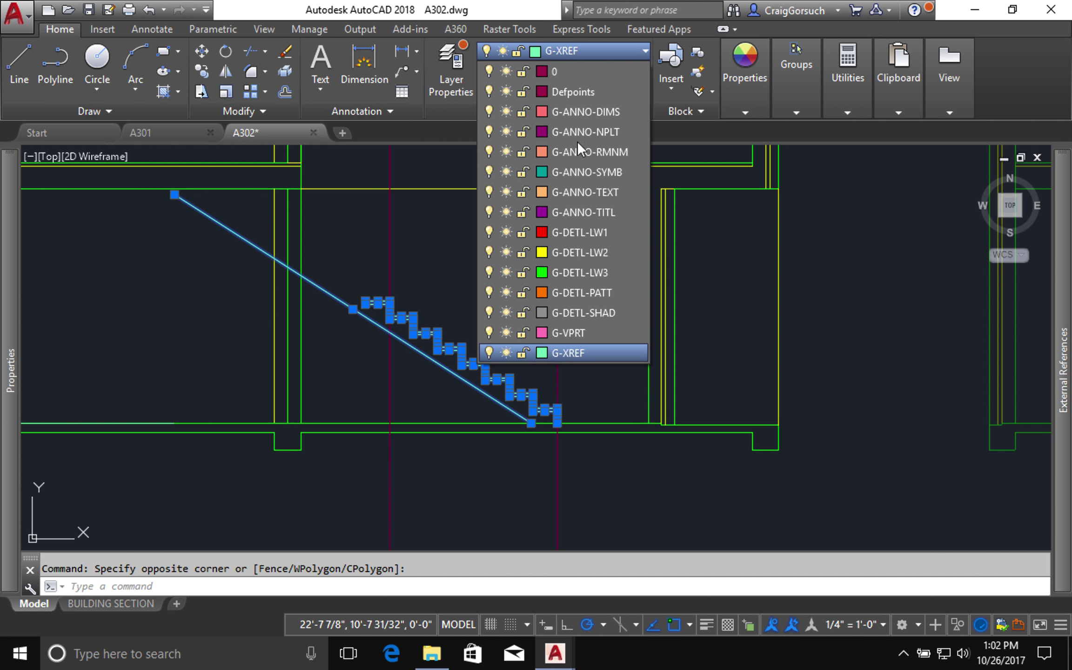
click(579, 270)
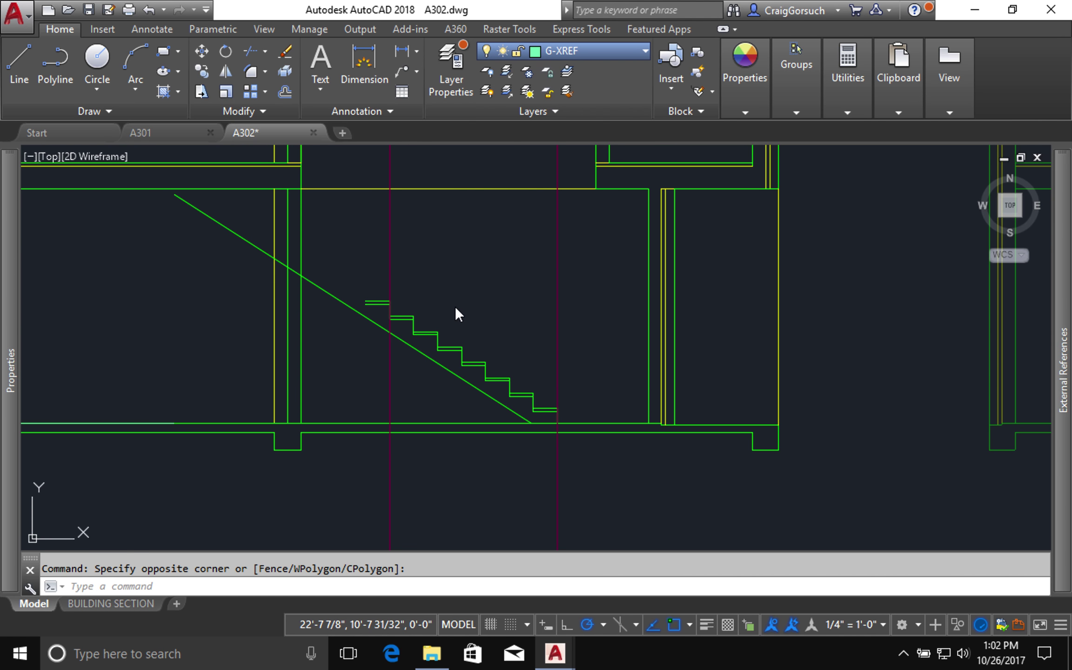
key(Escape)
- Erase the two vertical rays running through the stair in the section
scroll(432, 305, down, 2)
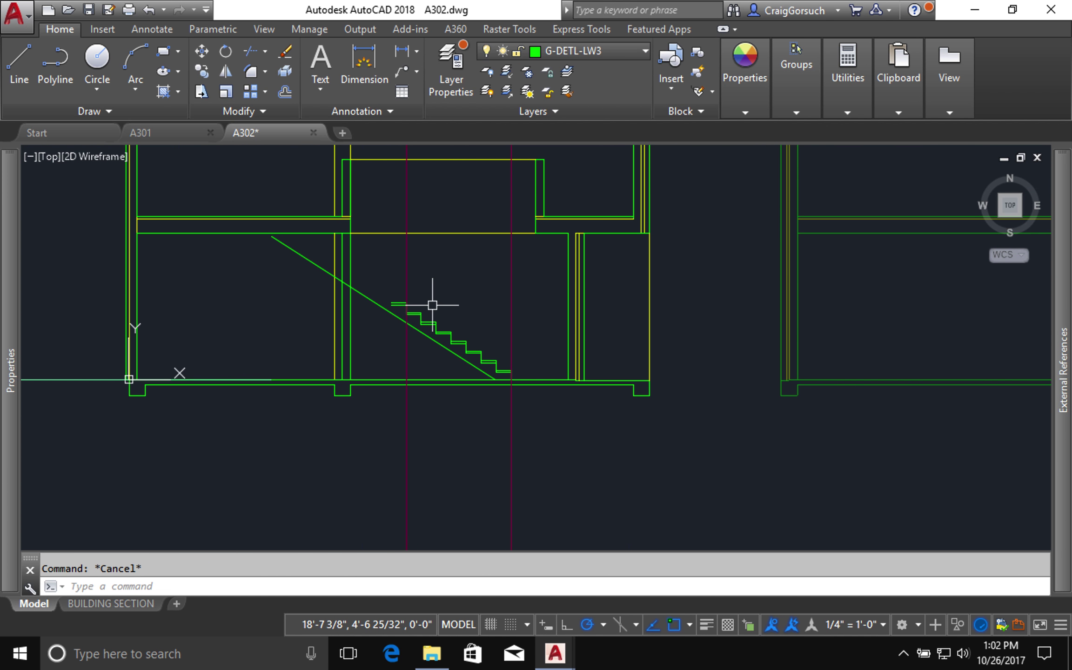
scroll(433, 305, up, 4)
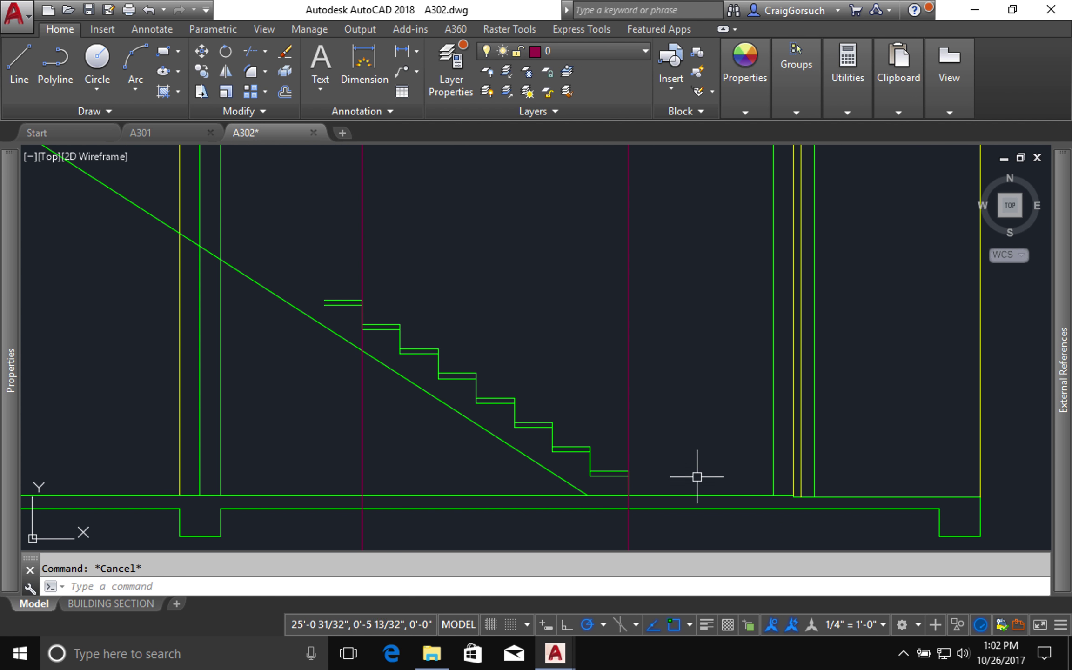
middle_drag(694, 474, 742, 392)
key(ctrl+1)
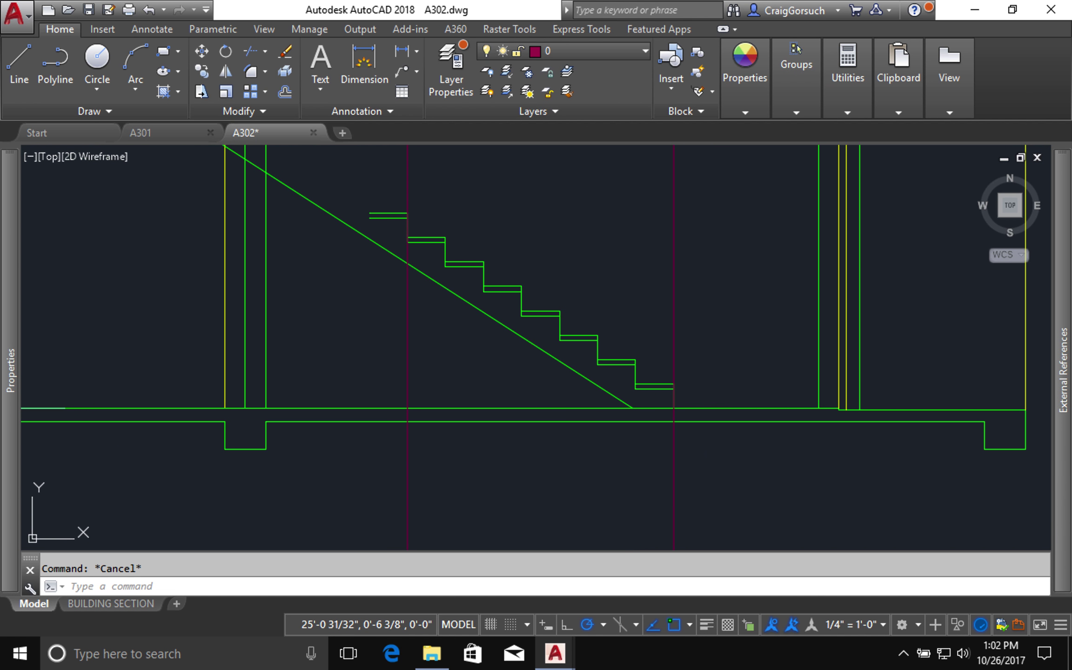
click(111, 507)
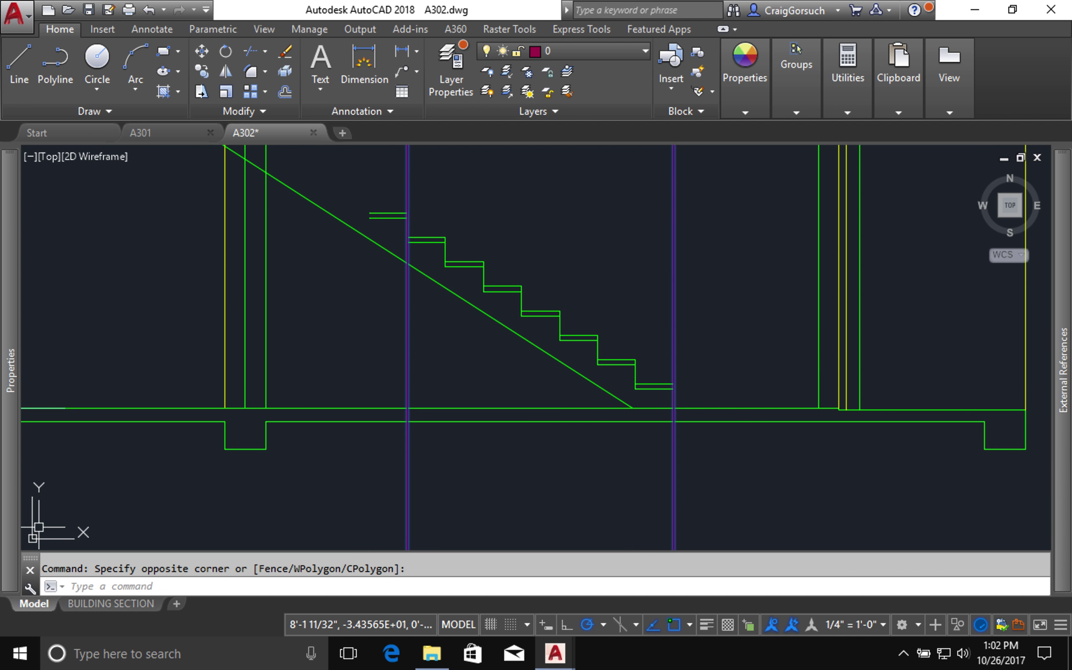
click(478, 441)
text(e)
key(Return)
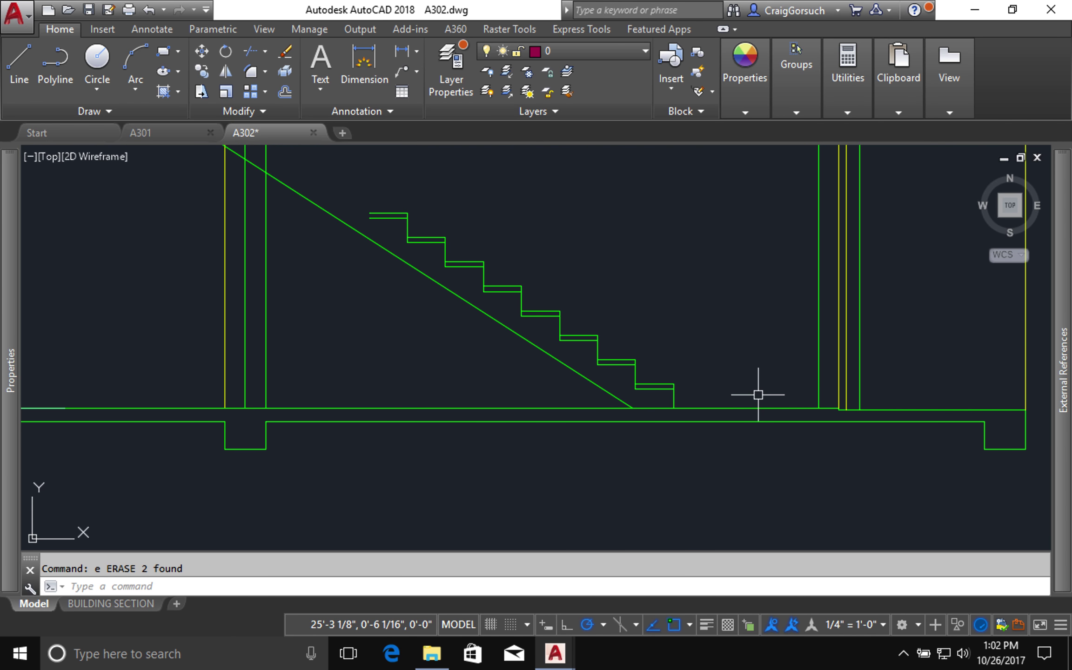
- Put the lower line of each tread, from the floor up to the top tread, on layer G-DETL-LW2
click(654, 389)
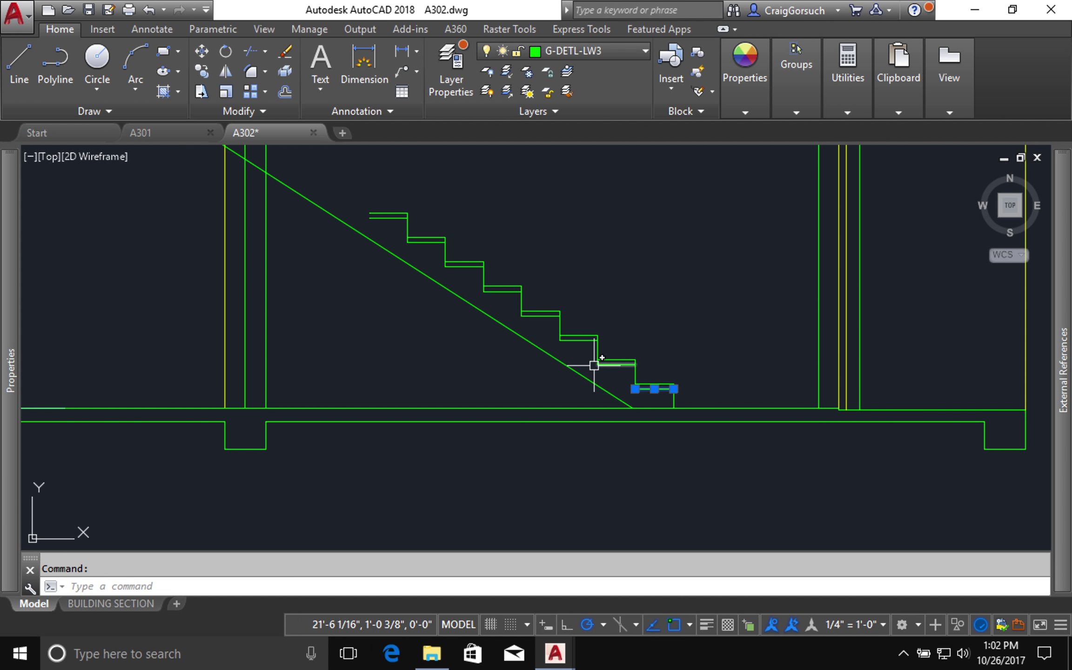
click(620, 369)
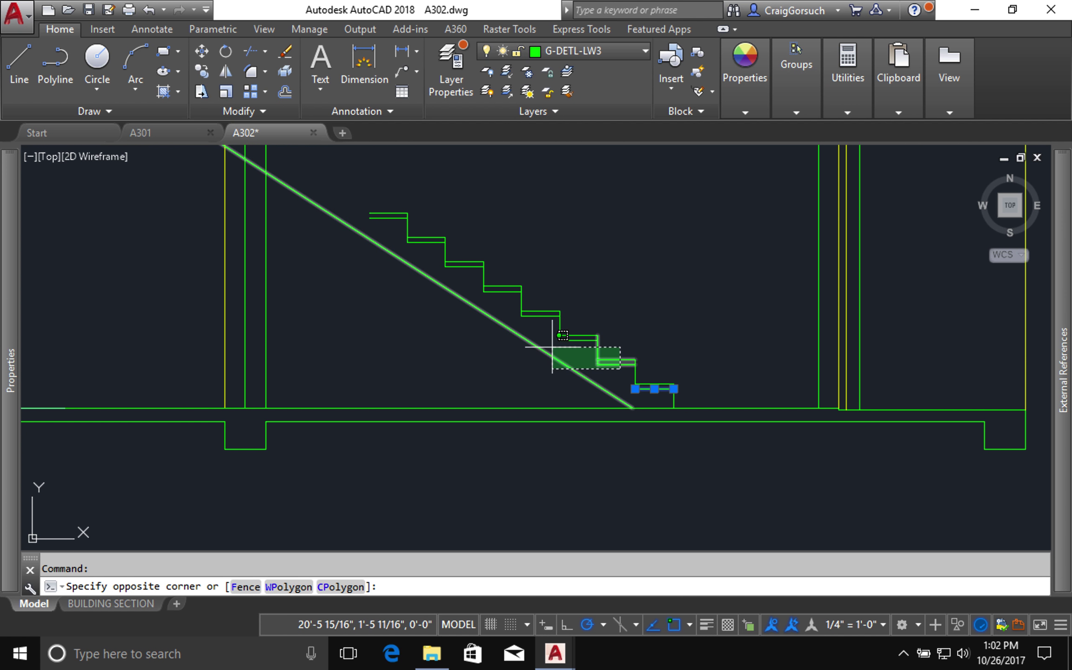
click(610, 364)
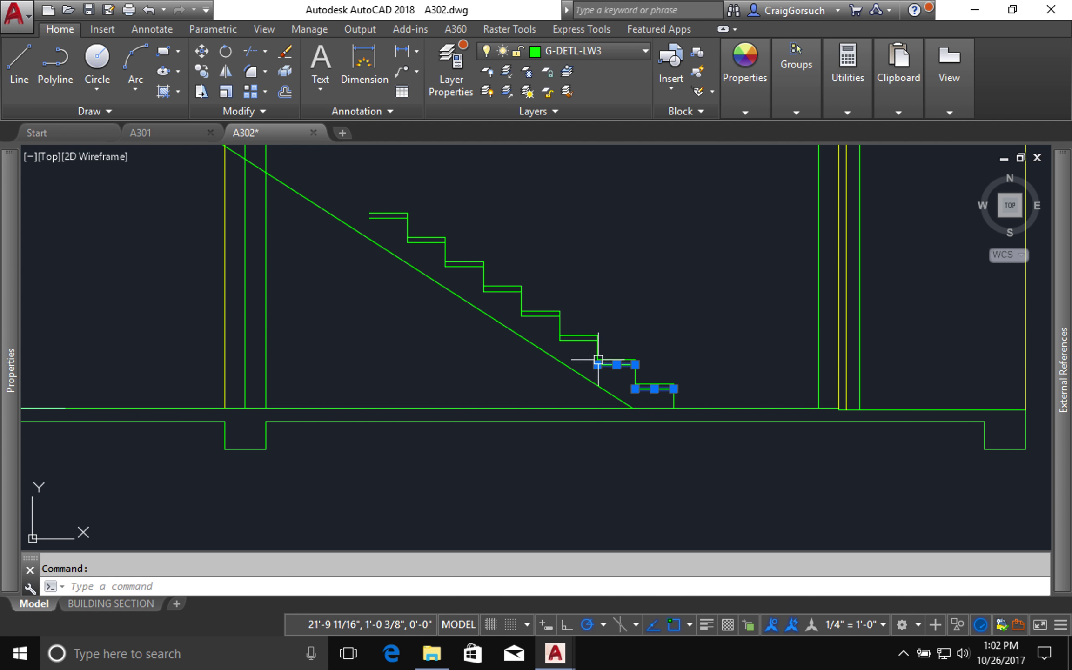
click(575, 340)
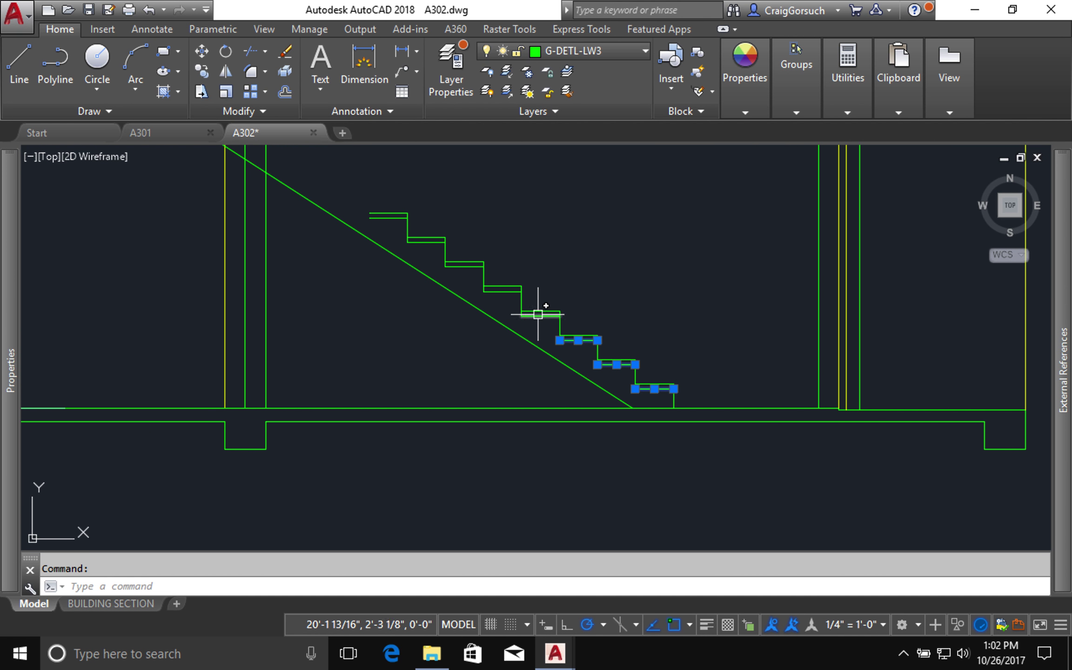
click(538, 317)
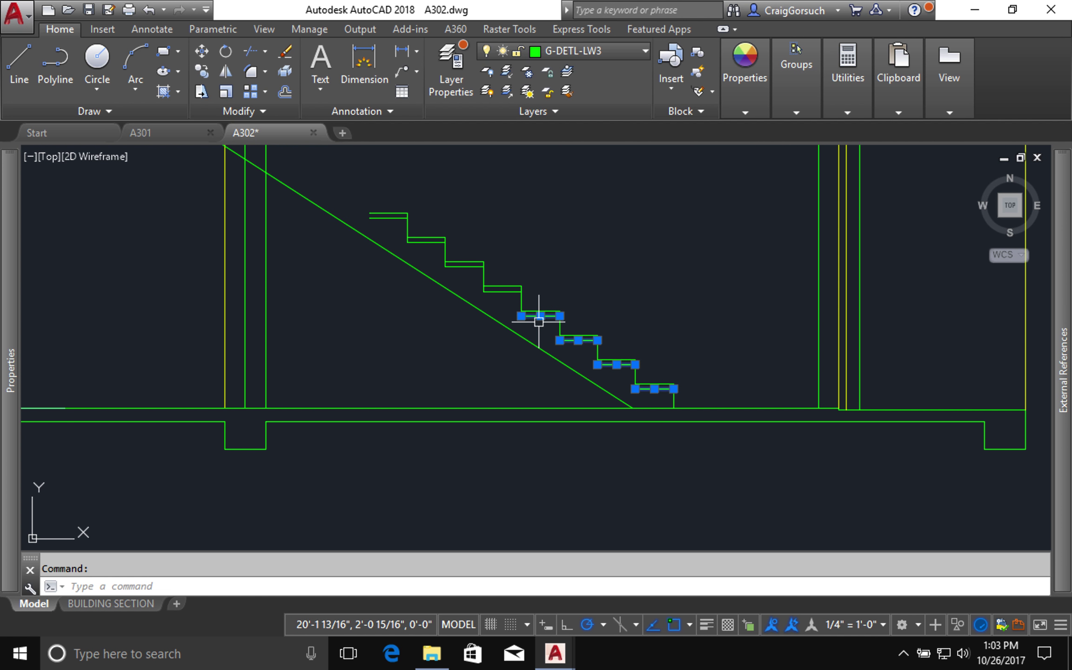
click(497, 292)
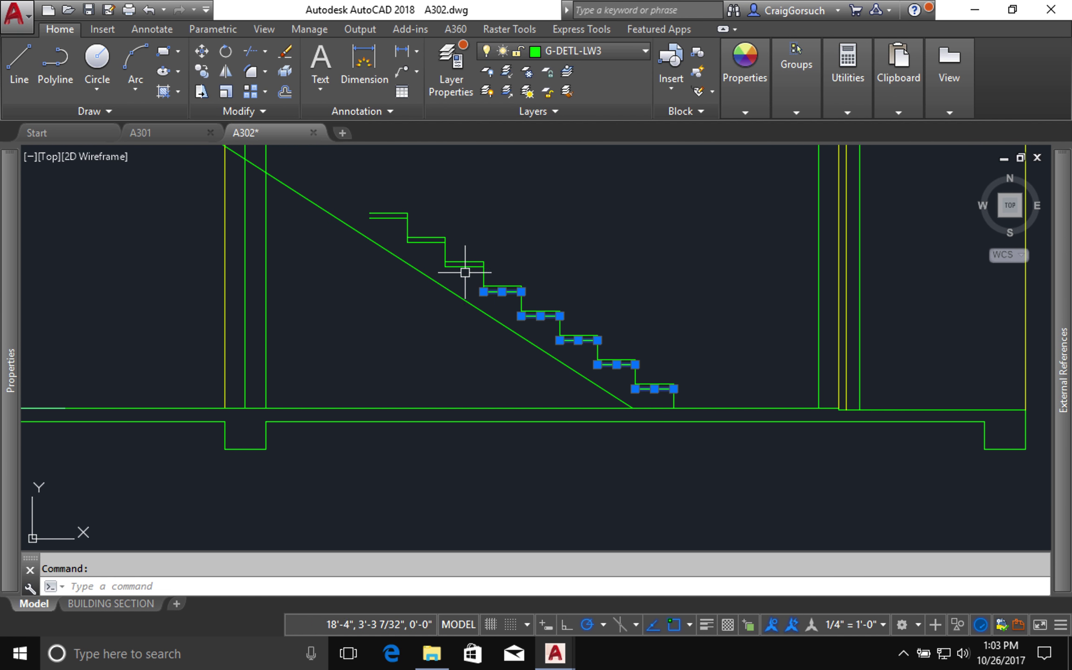
click(467, 264)
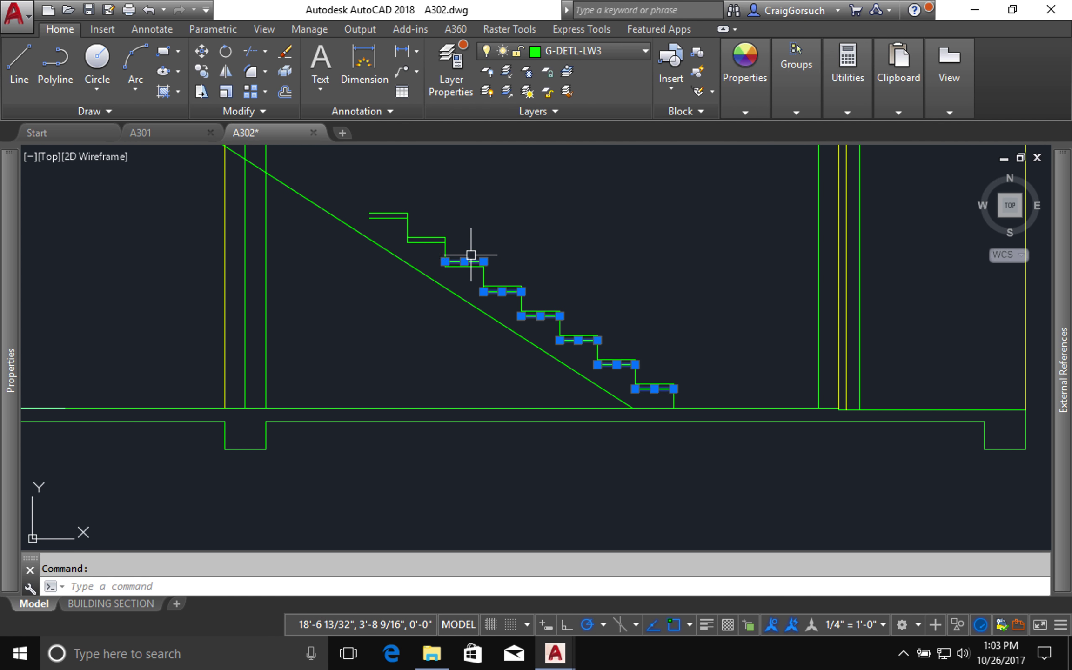
shift+click(471, 262)
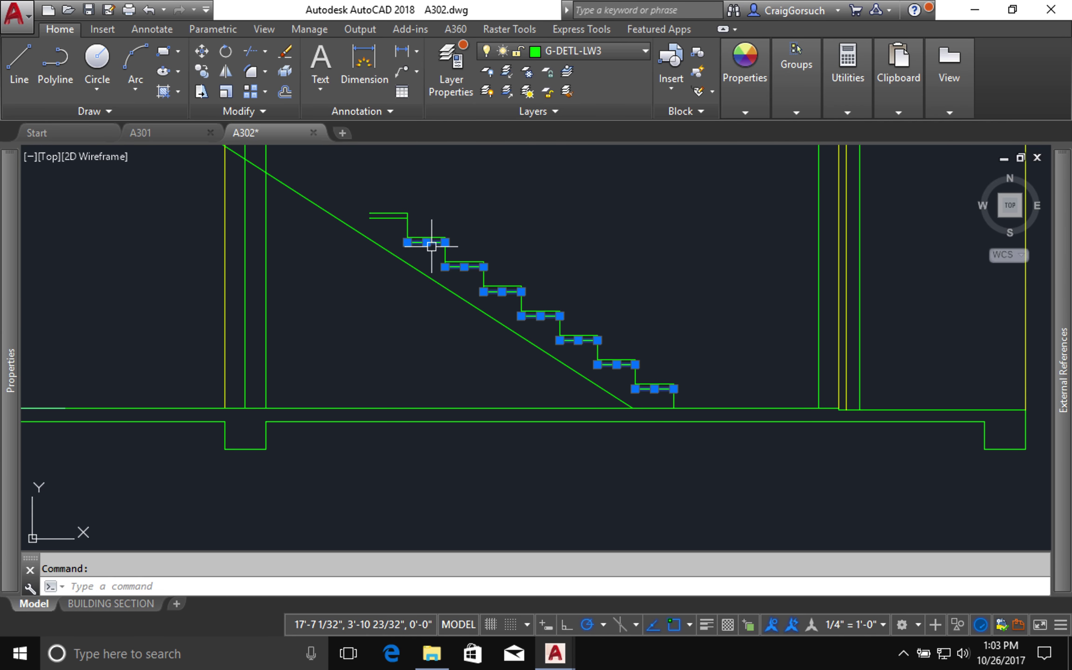
click(388, 216)
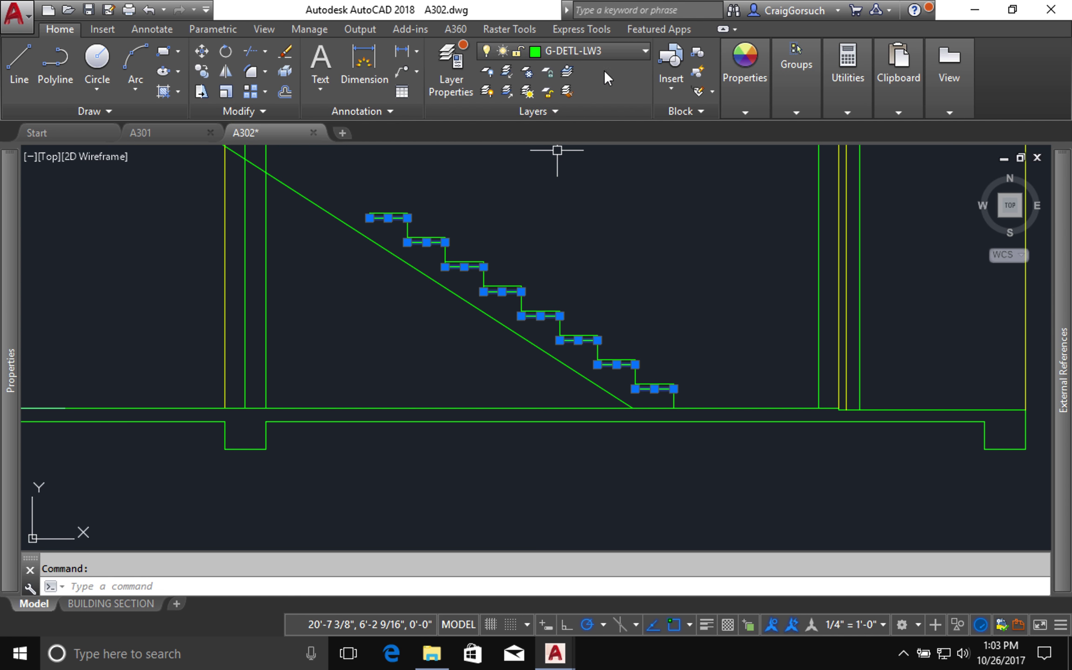
click(608, 49)
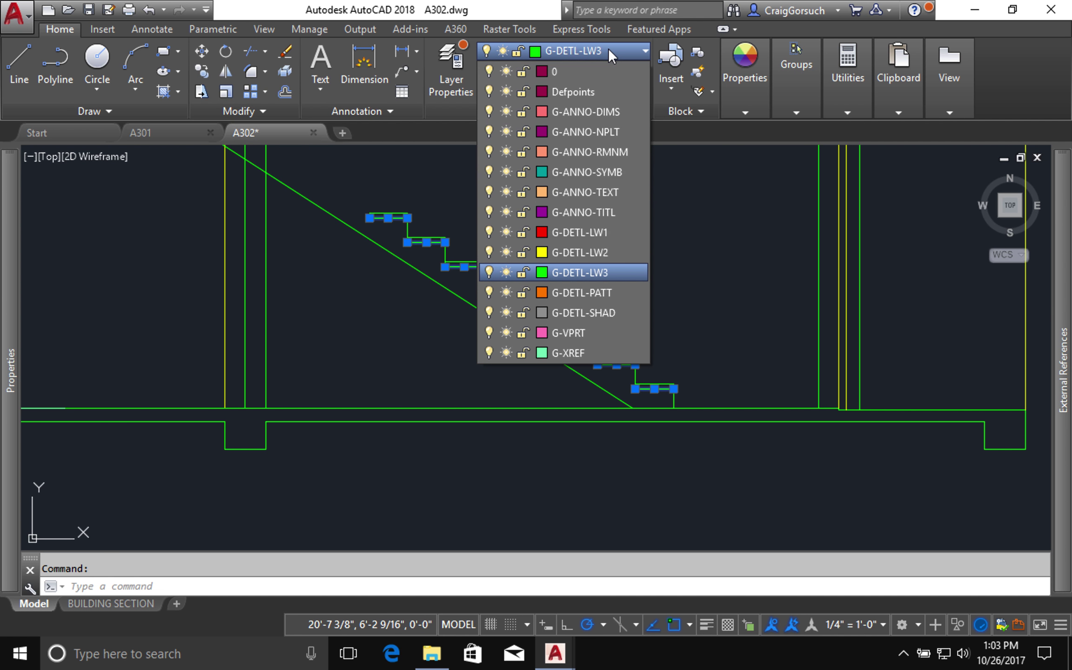
click(605, 251)
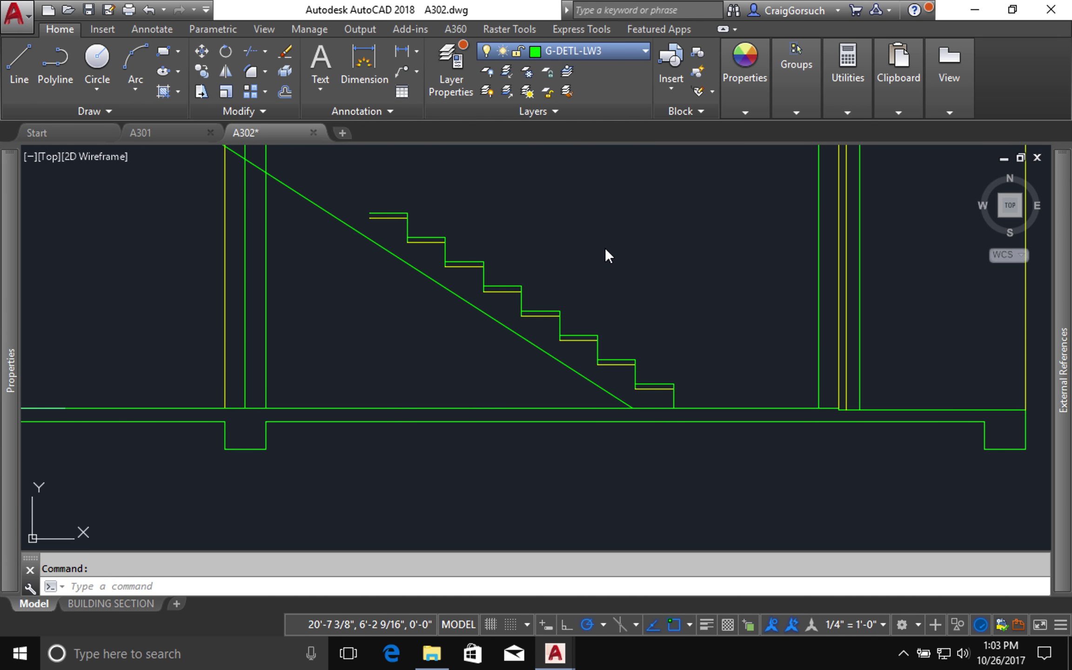
key(Escape)
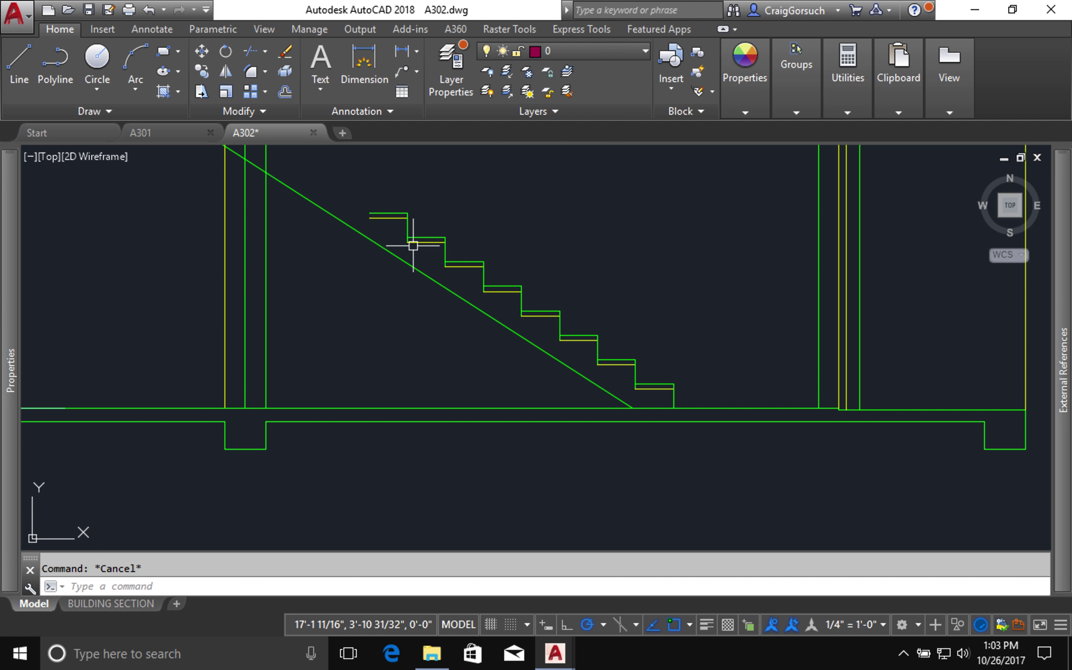
- Offset the top tread's lower line 11 inches downward
text(o)
key(Return)
text(11)
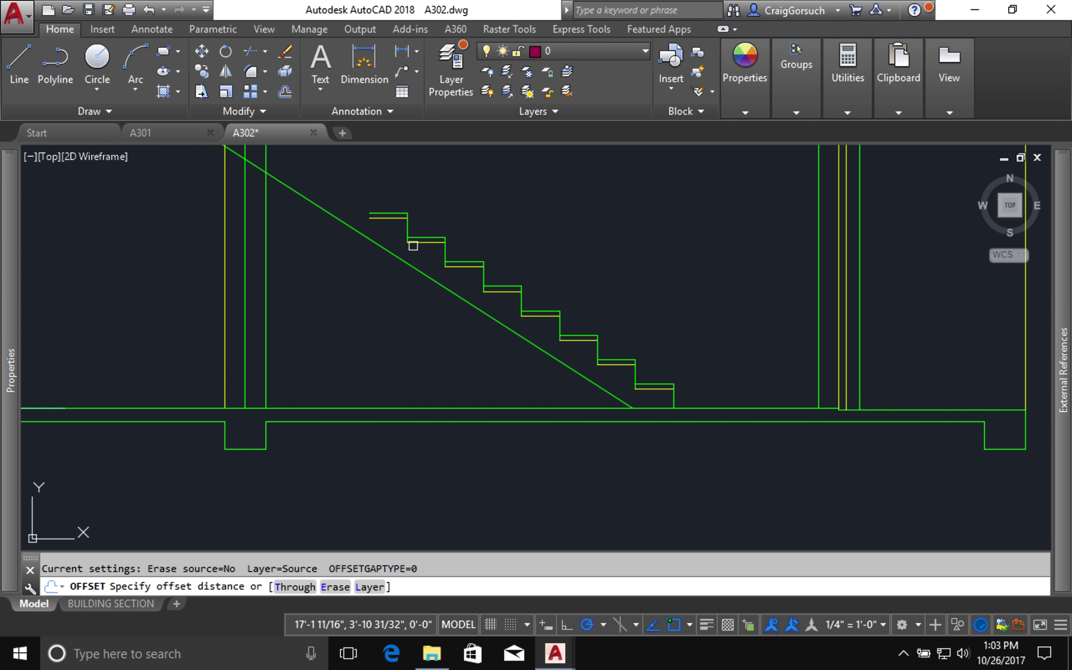
key(Return)
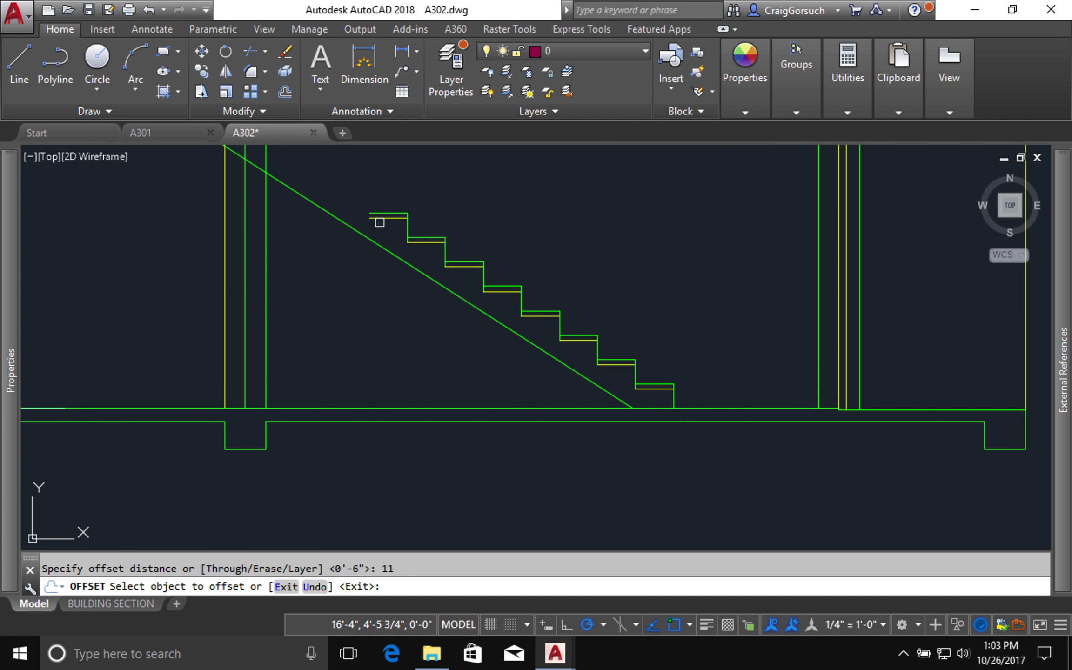
click(387, 216)
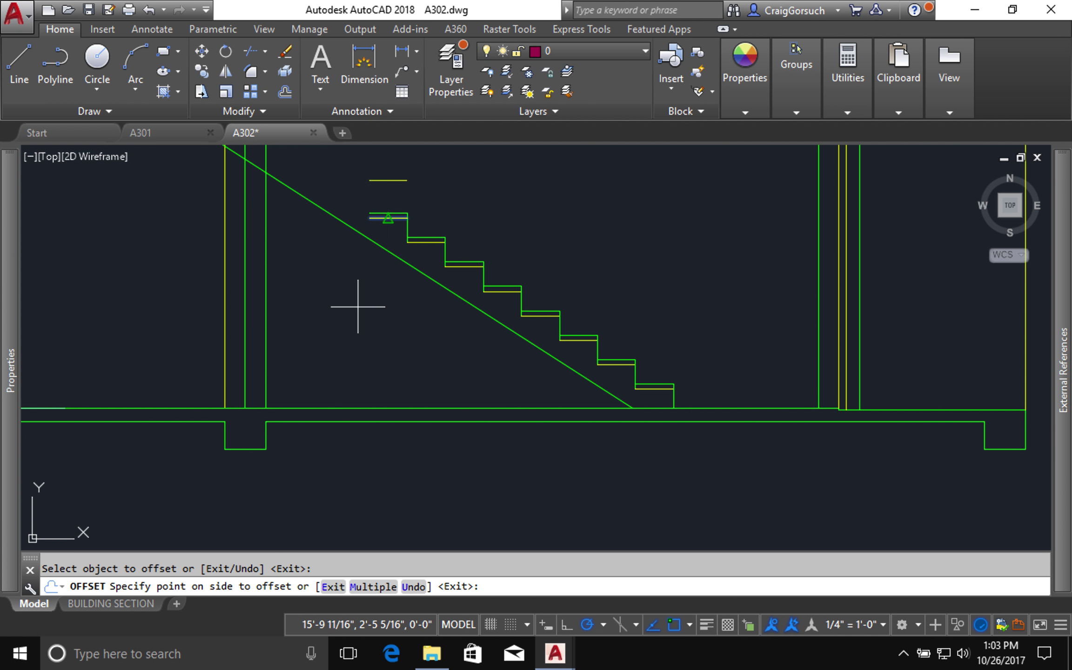
click(358, 306)
key(Escape)
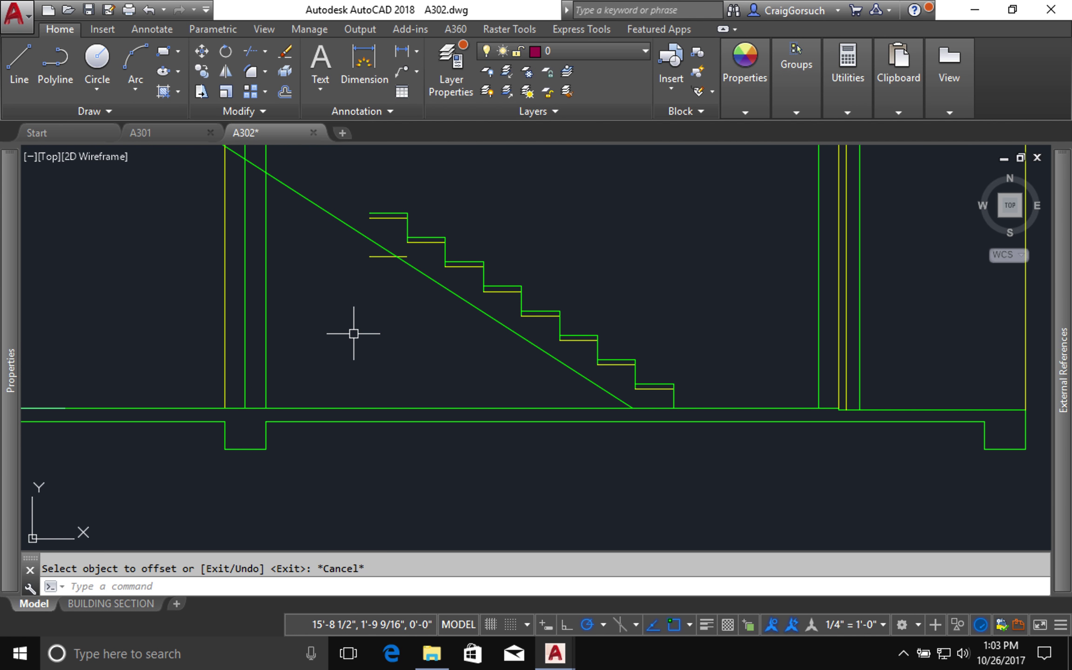
- Match the offset line below the top tread to the properties of the sloping stringer line
text(ma)
key(Return)
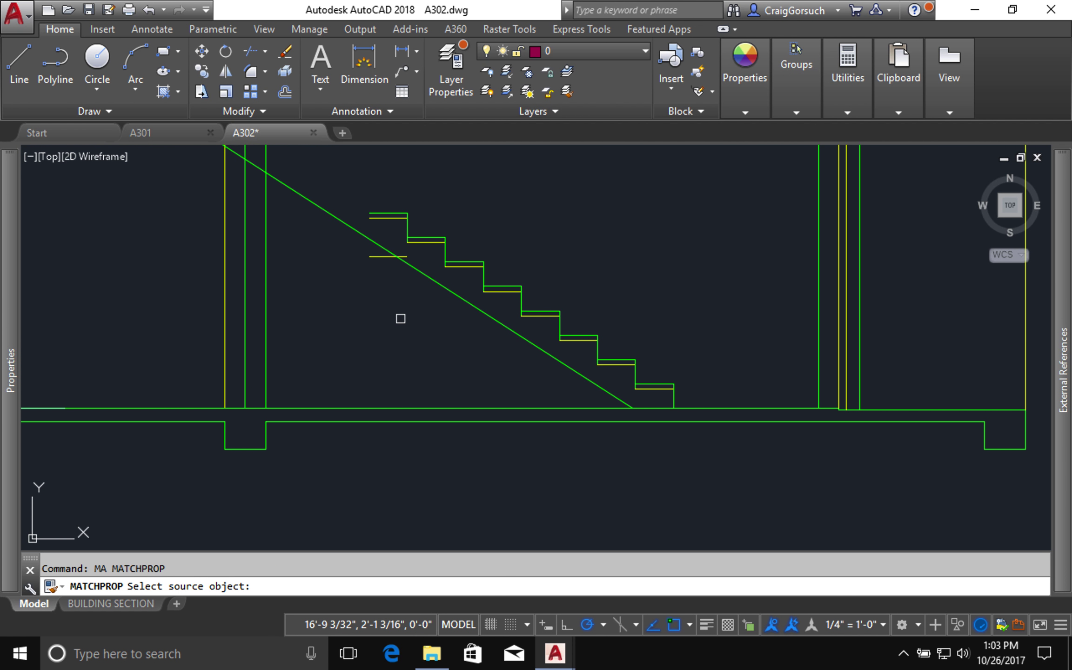
click(406, 264)
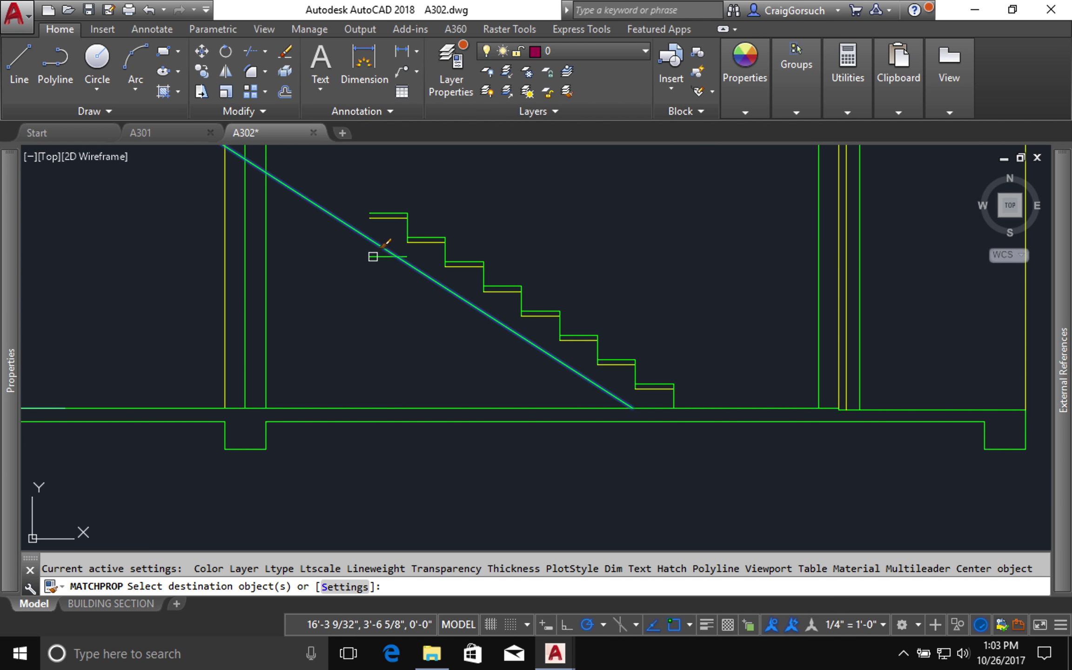
key(Escape)
- Join the offset landing underside line, the top riser and the sloping stringer line at corners with zero-radius fillets
text(f)
key(Return)
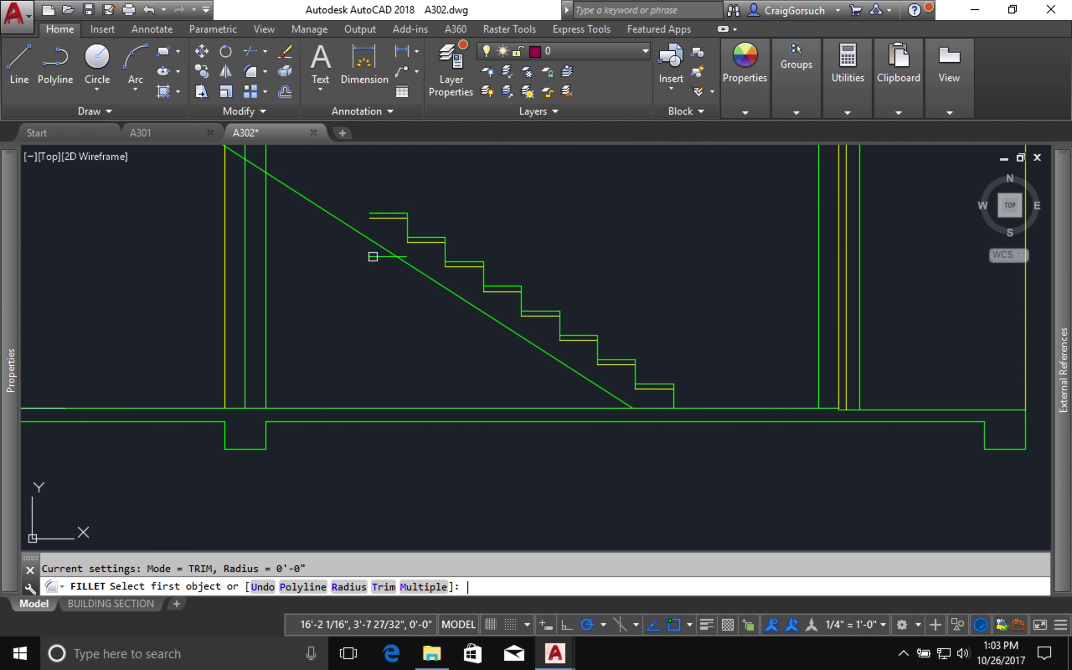
click(372, 256)
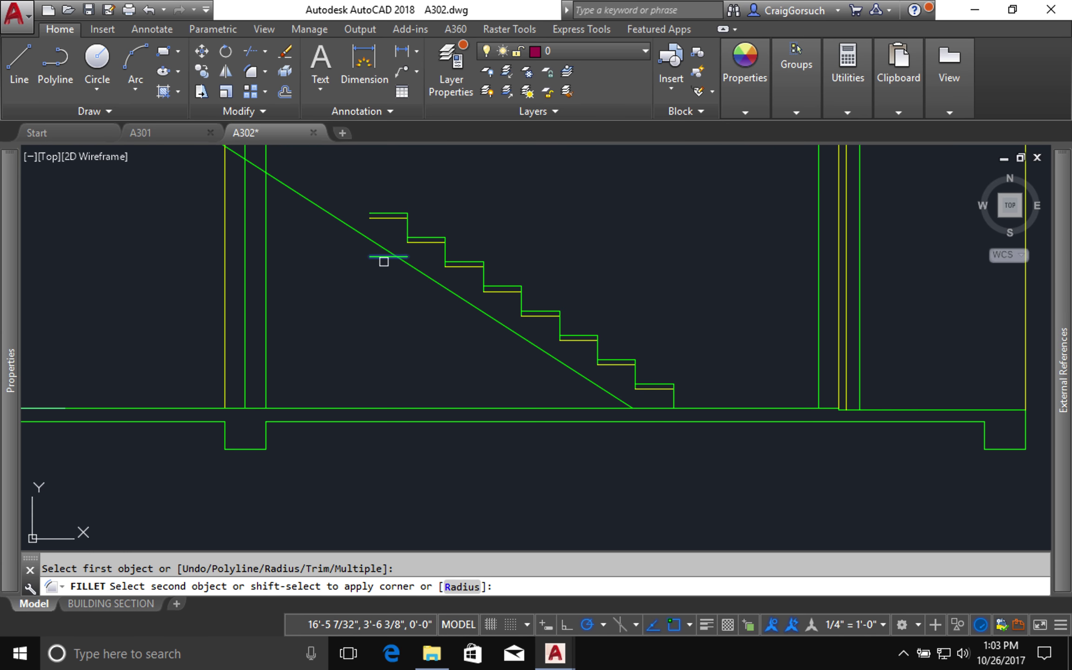
click(422, 272)
key(Return)
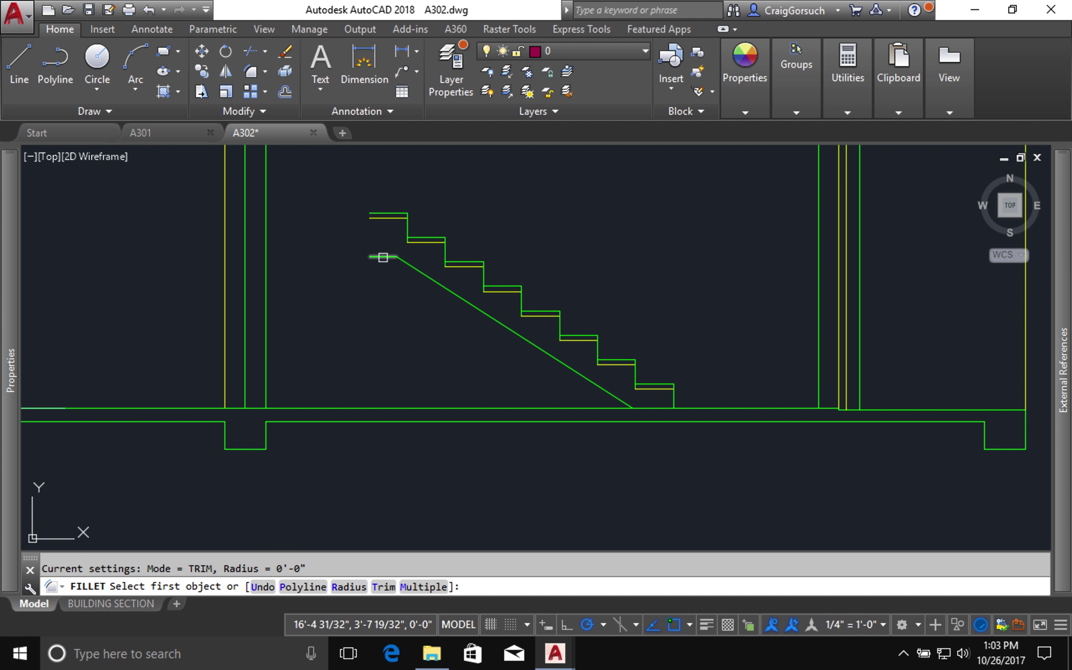
click(385, 257)
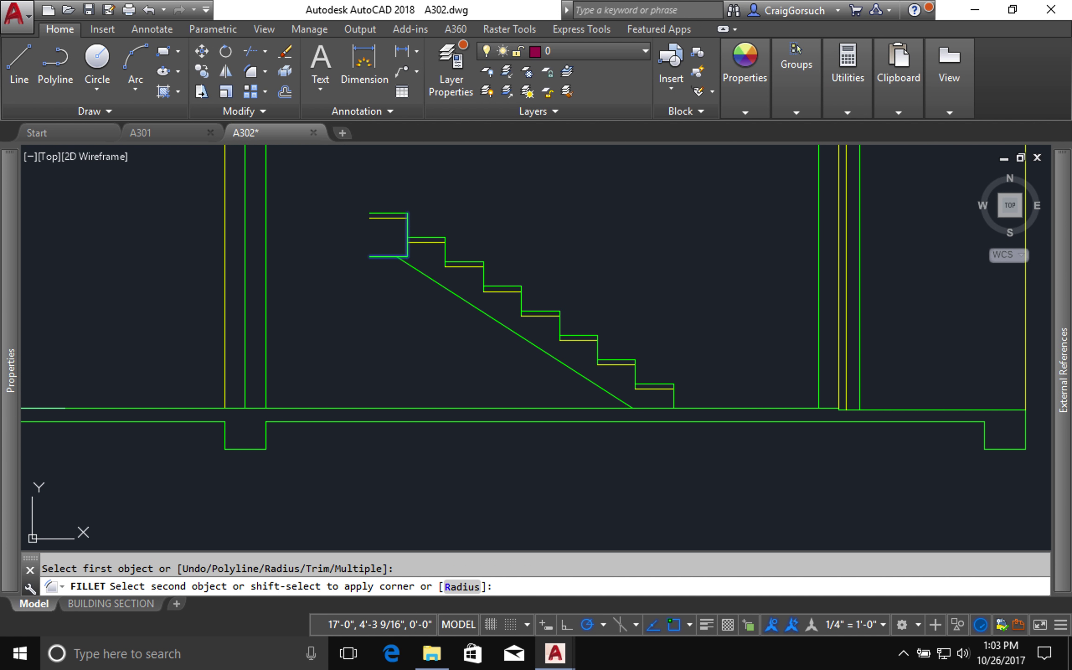
click(410, 232)
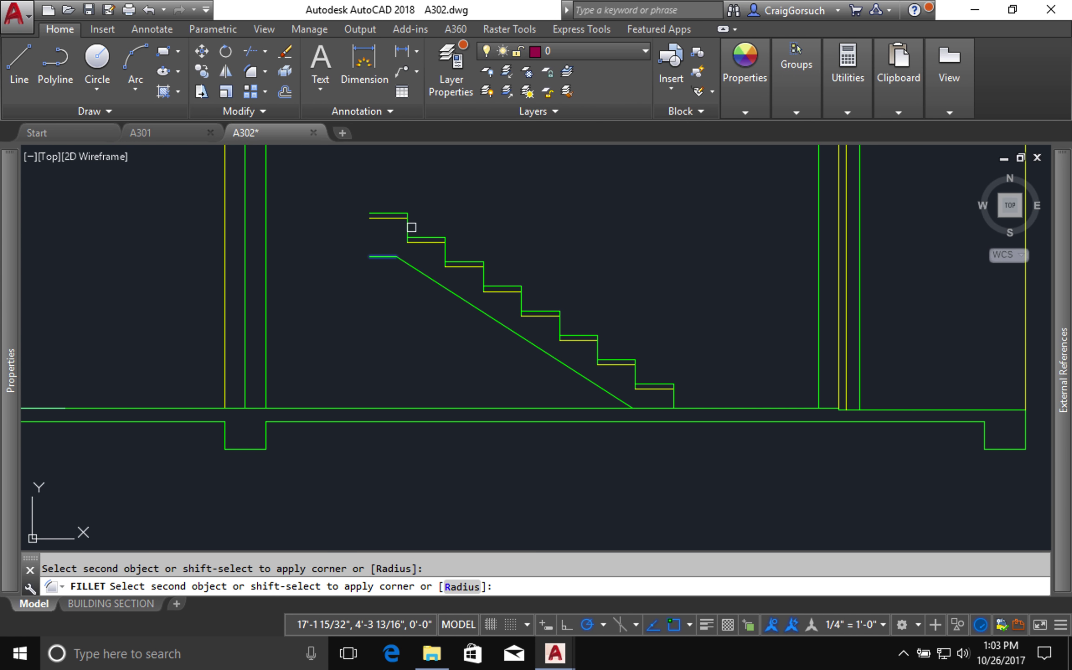
click(407, 228)
key(Return)
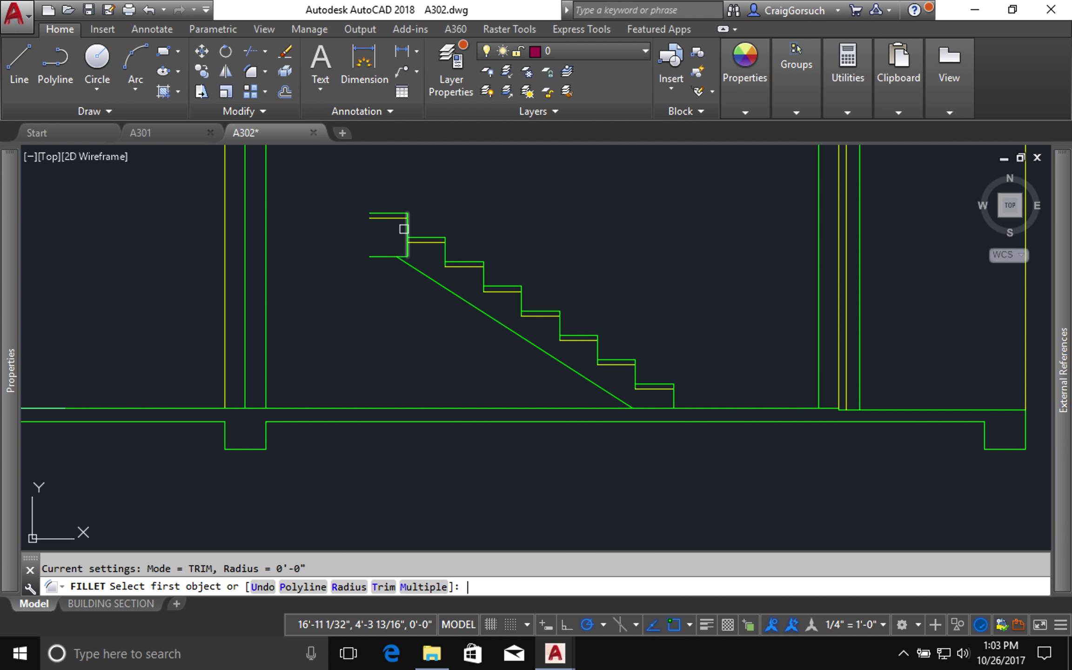
click(405, 229)
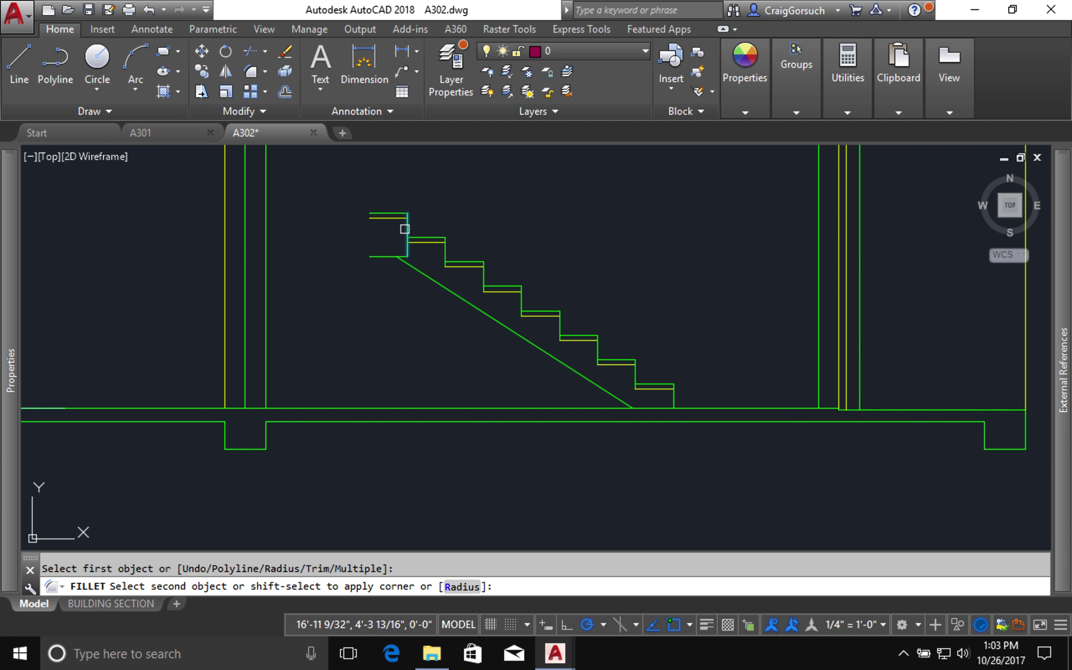
click(438, 289)
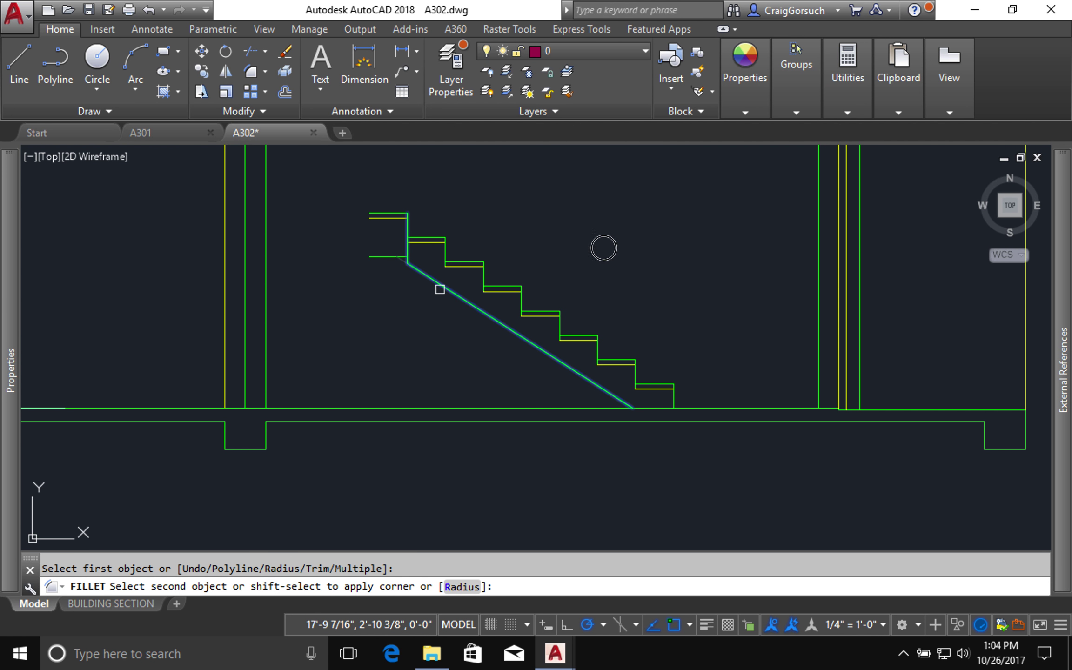
- Extend the two top tread lines and the landing underside line to the face of the lower interior wall
text(e)
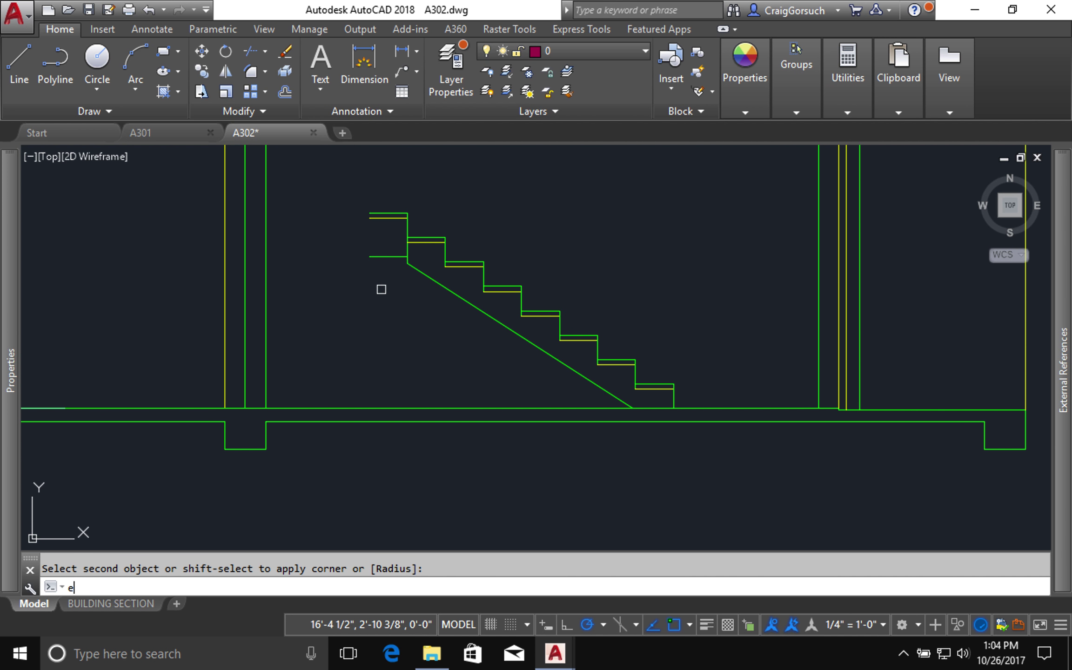
key(Return)
key(Escape)
text(e)
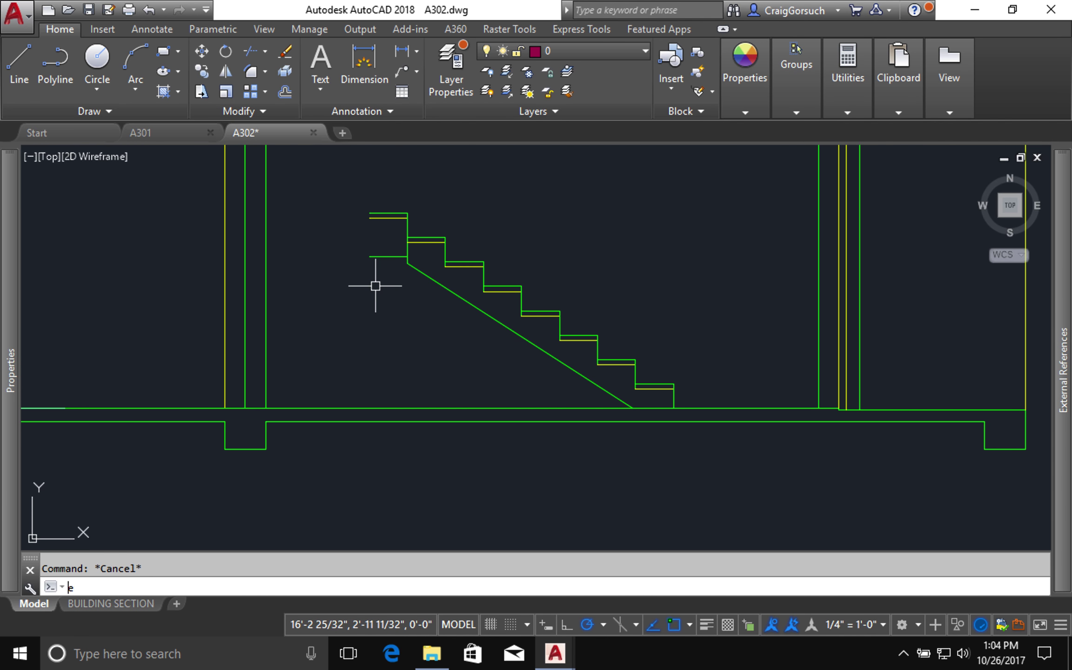
key(Return)
key(Return)
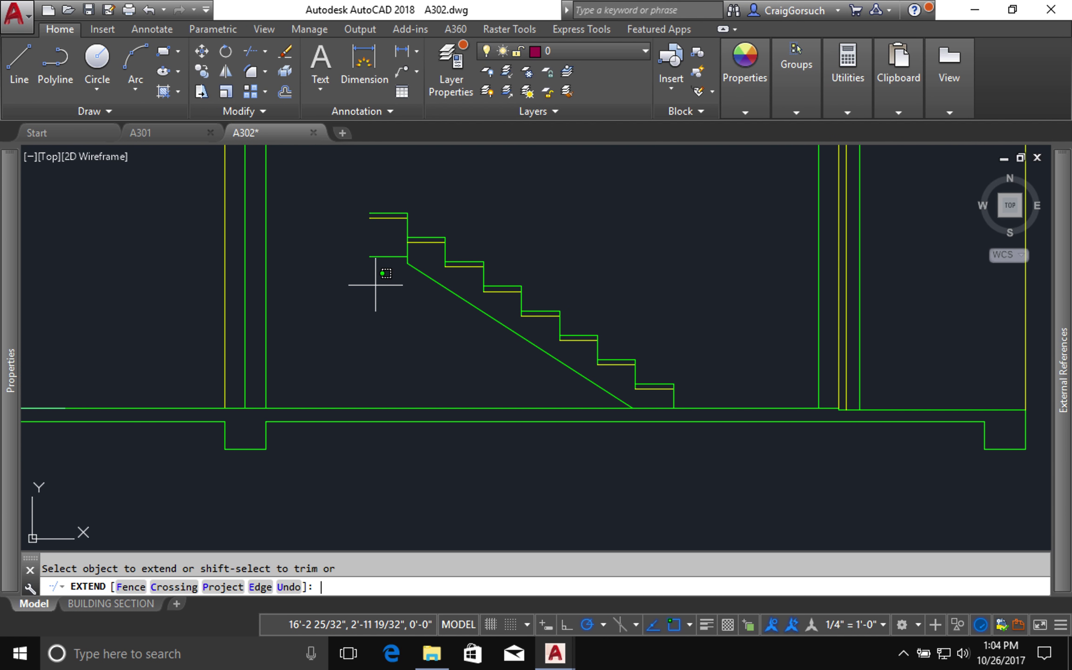
click(401, 279)
click(347, 154)
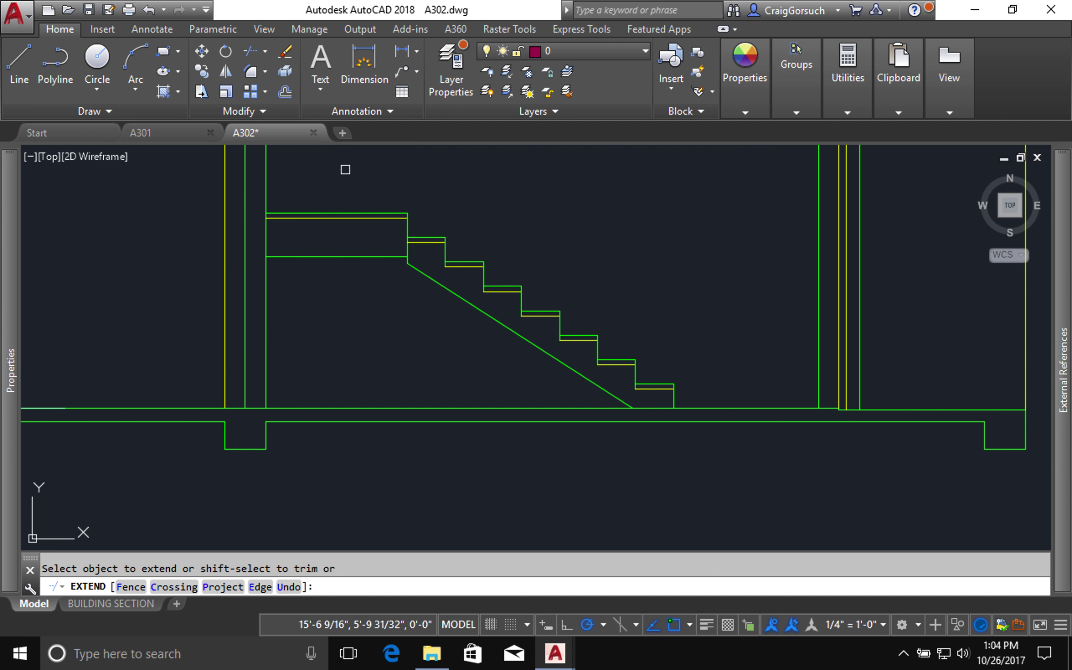
key(Return)
middle_drag(362, 308, 365, 364)
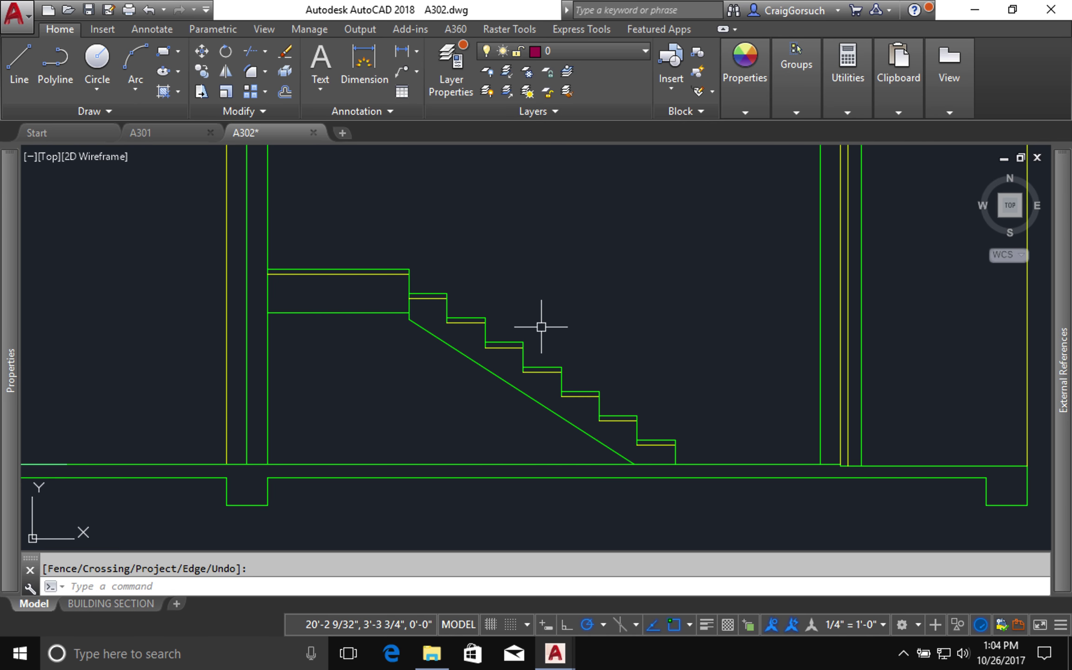
middle_drag(366, 251, 442, 366)
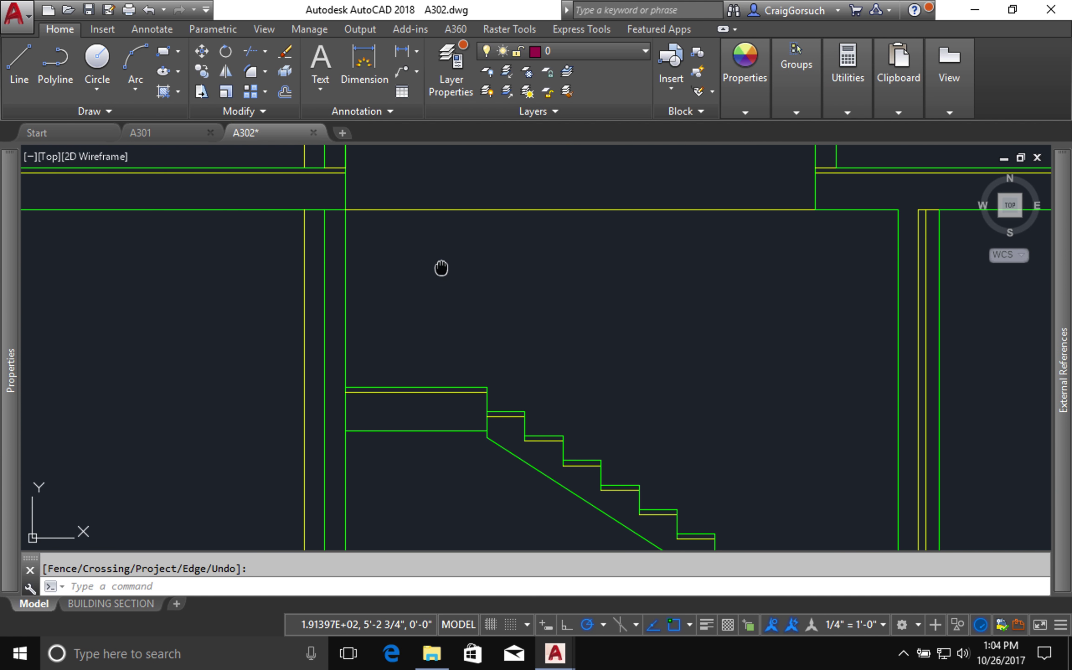
middle_drag(441, 268, 438, 296)
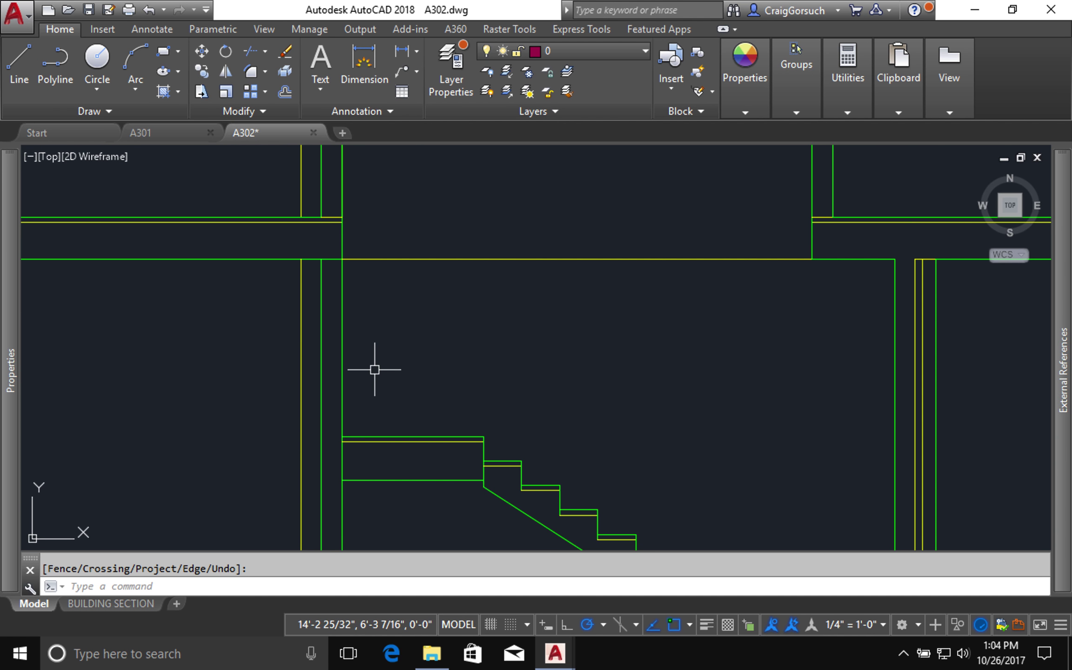
scroll(390, 361, down, 2)
scroll(390, 360, down, 3)
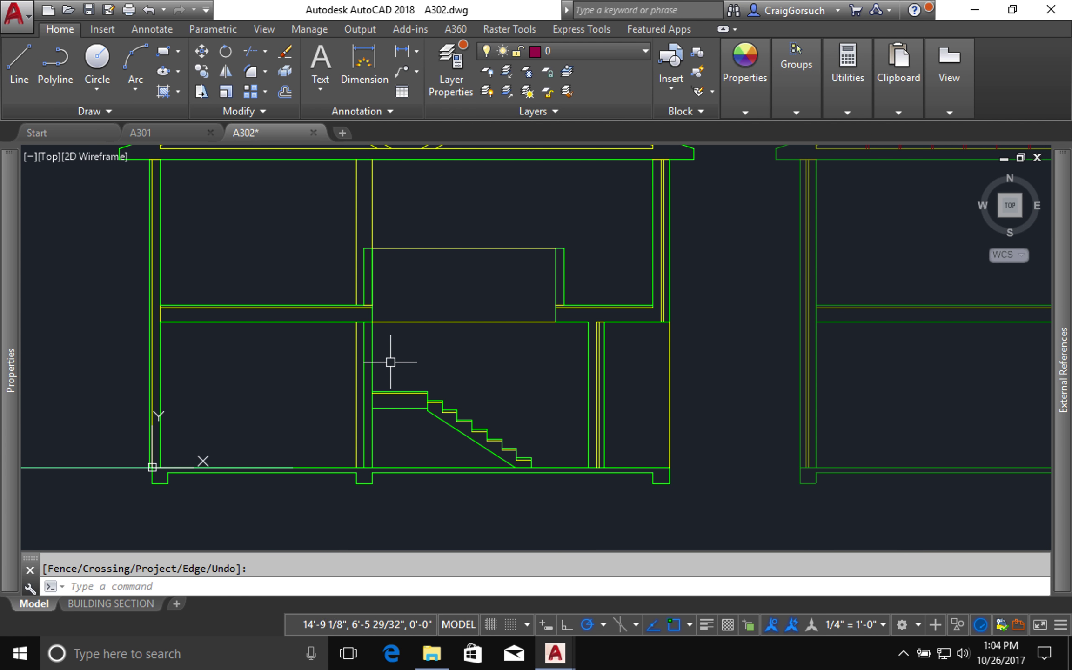
middle_drag(392, 362, 429, 528)
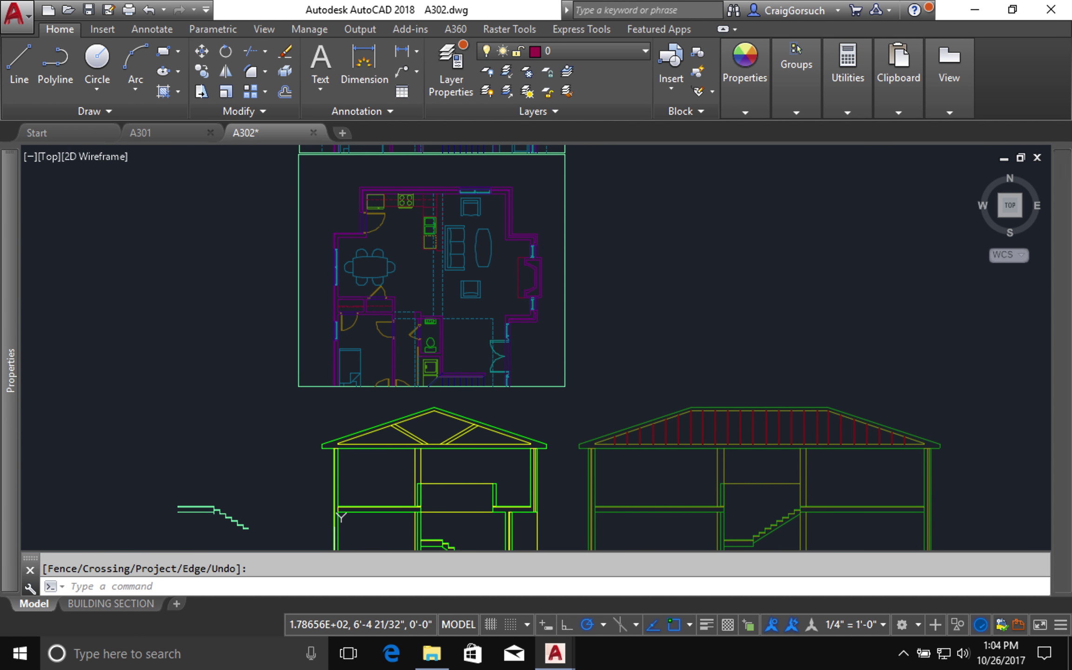
- Open the external references manager
text(xr)
key(Return)
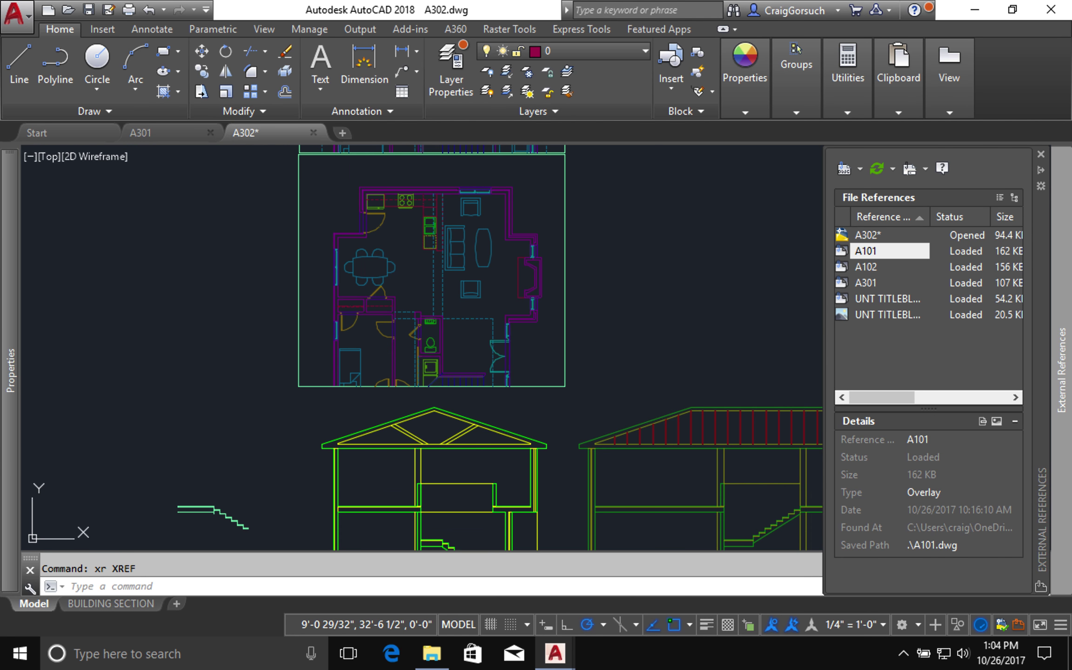
middle_drag(588, 300, 584, 361)
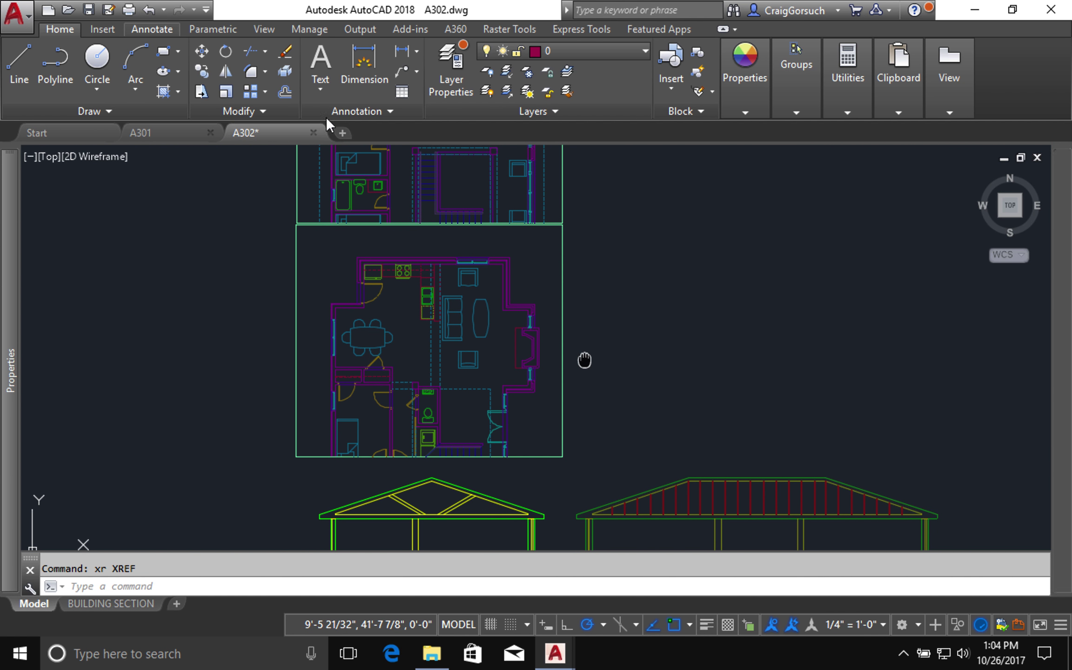
- Move the A102 upper floor plan from the outer column corner at its stairwell onto the matching wall corner of the A101 plan below
text(m)
key(Return)
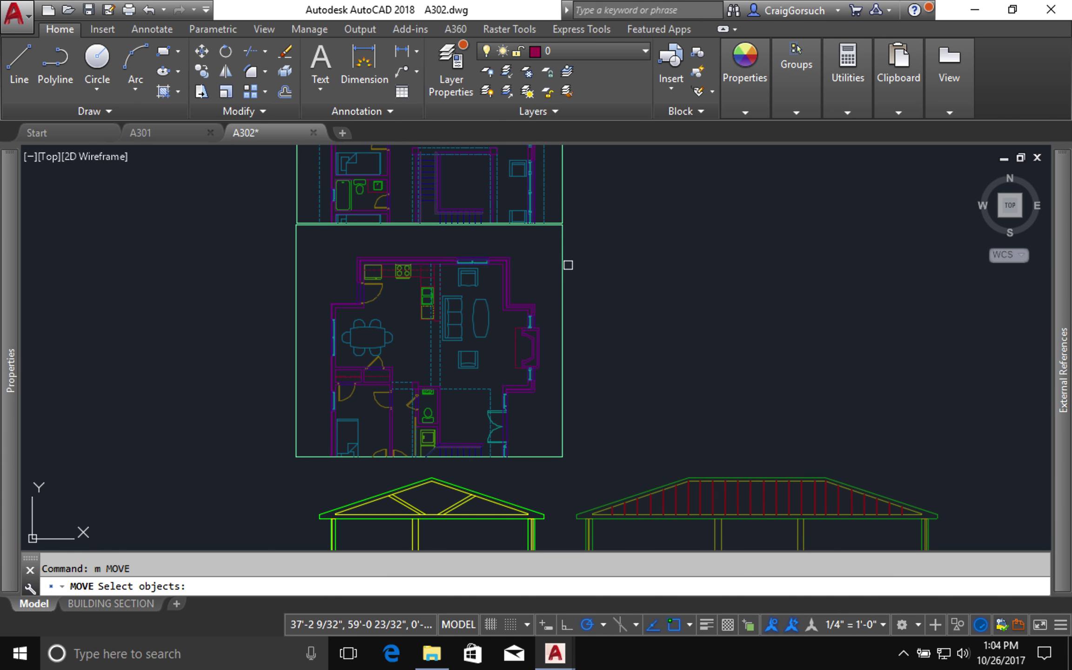
click(409, 175)
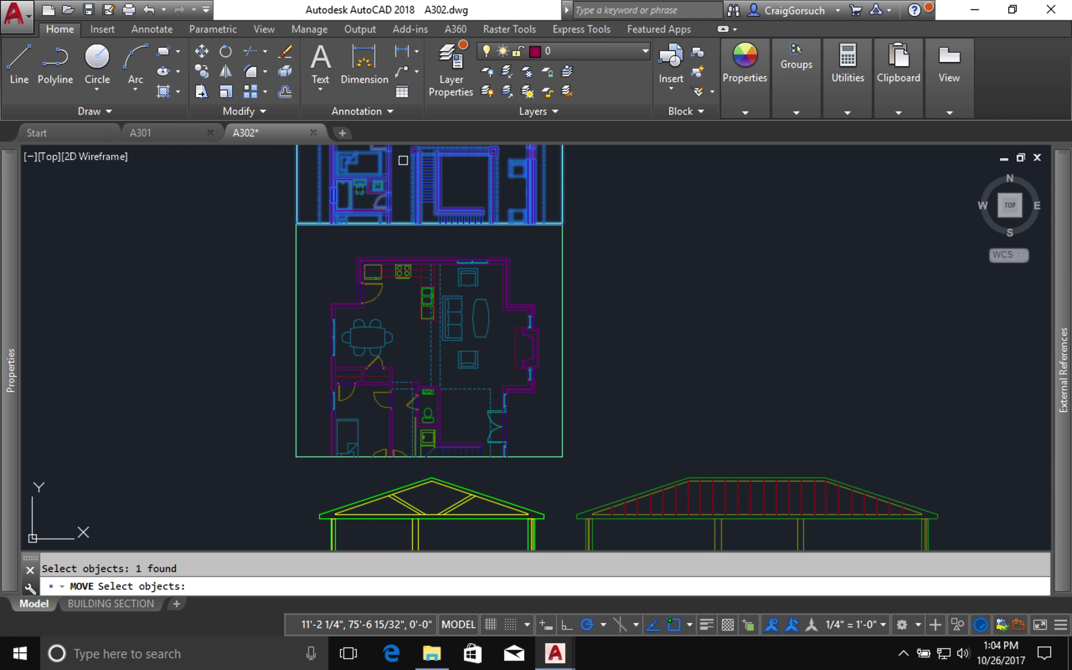
middle_drag(402, 163, 408, 194)
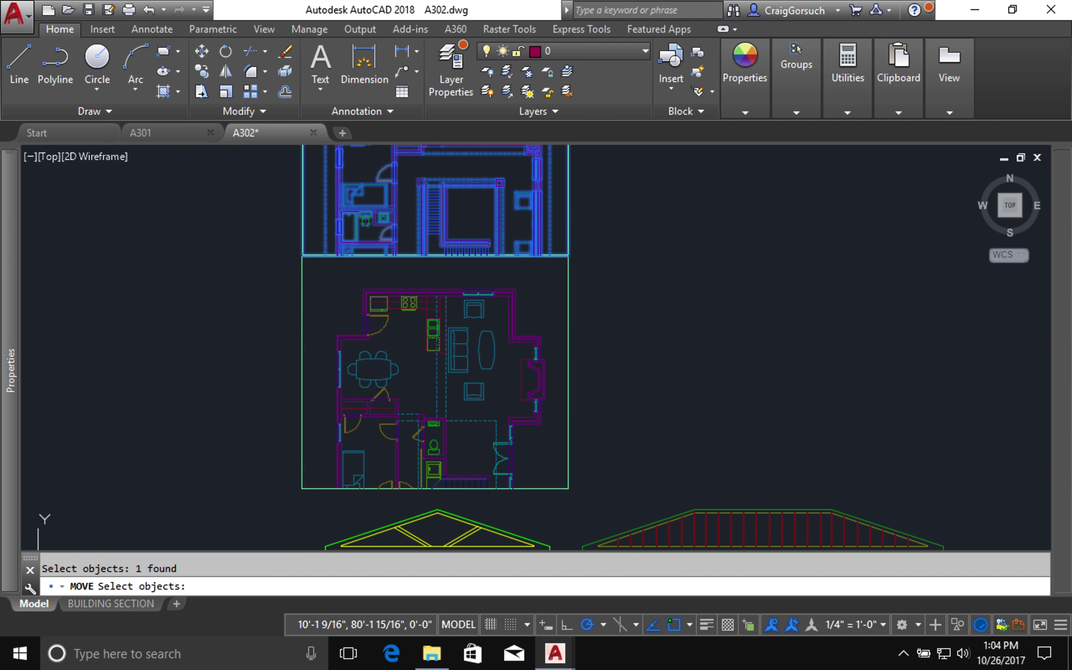
key(Return)
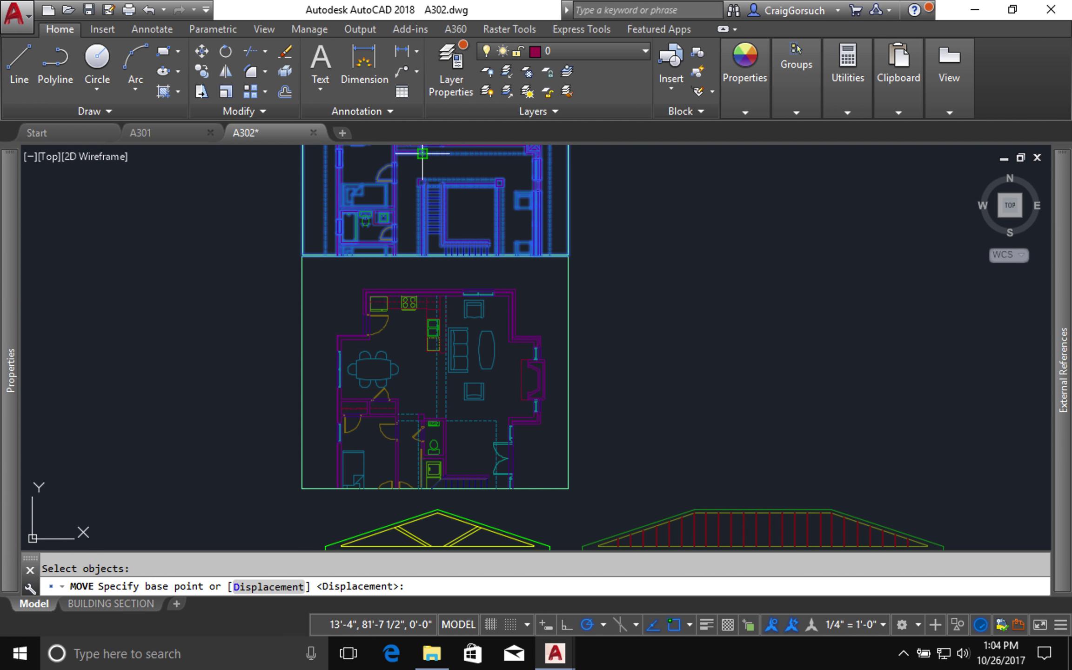
scroll(422, 171, up, 5)
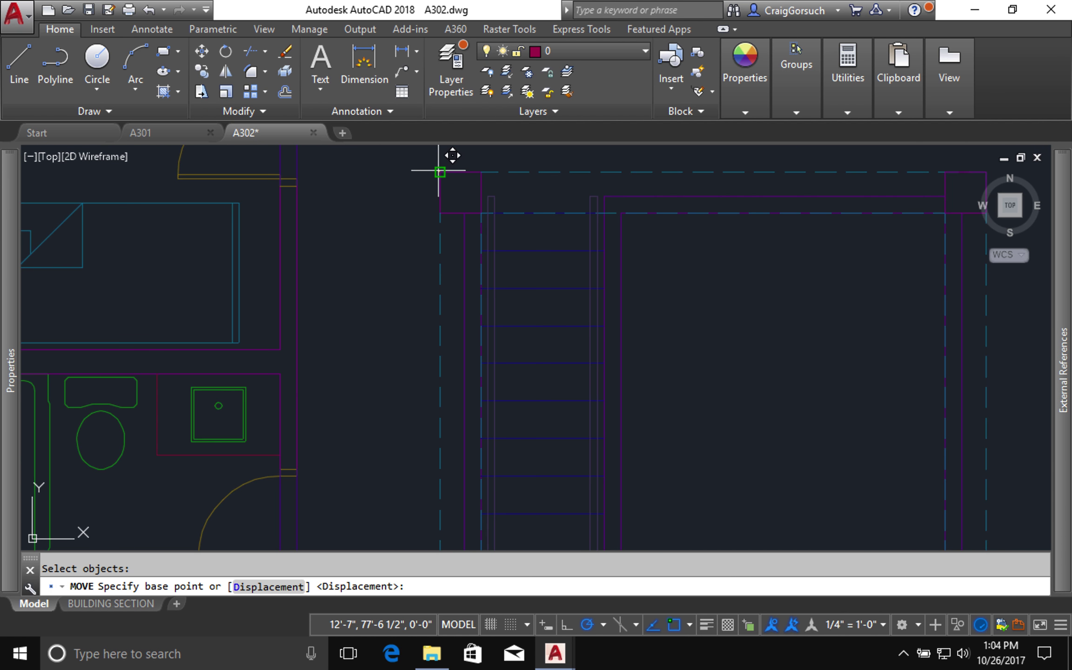
click(441, 171)
scroll(439, 172, down, 3)
scroll(439, 173, down, 4)
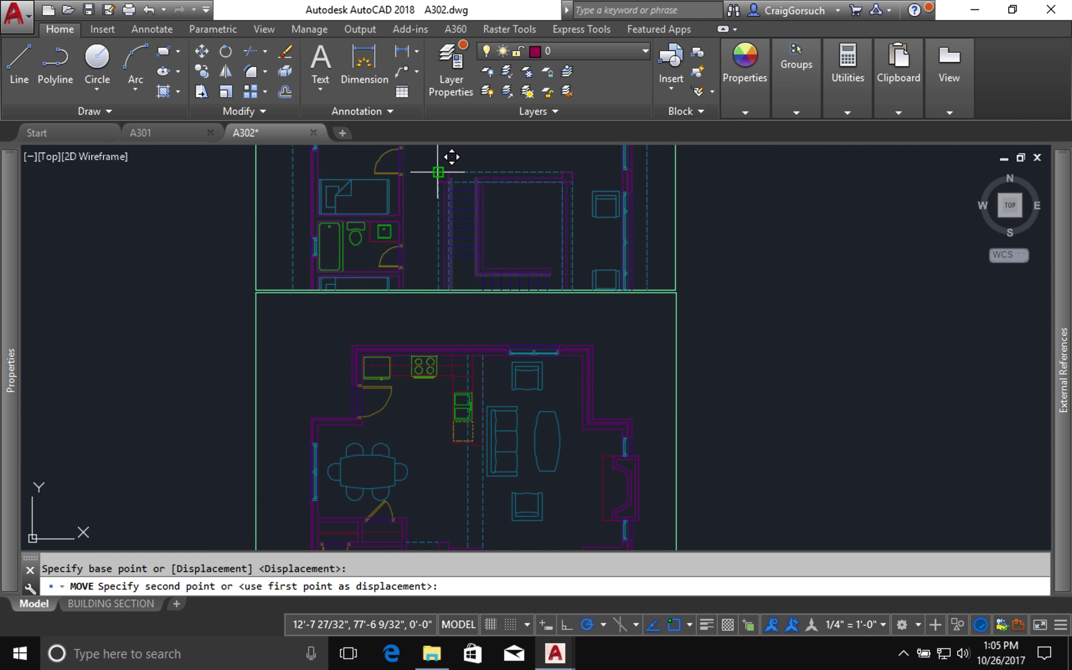
middle_drag(430, 478, 412, 263)
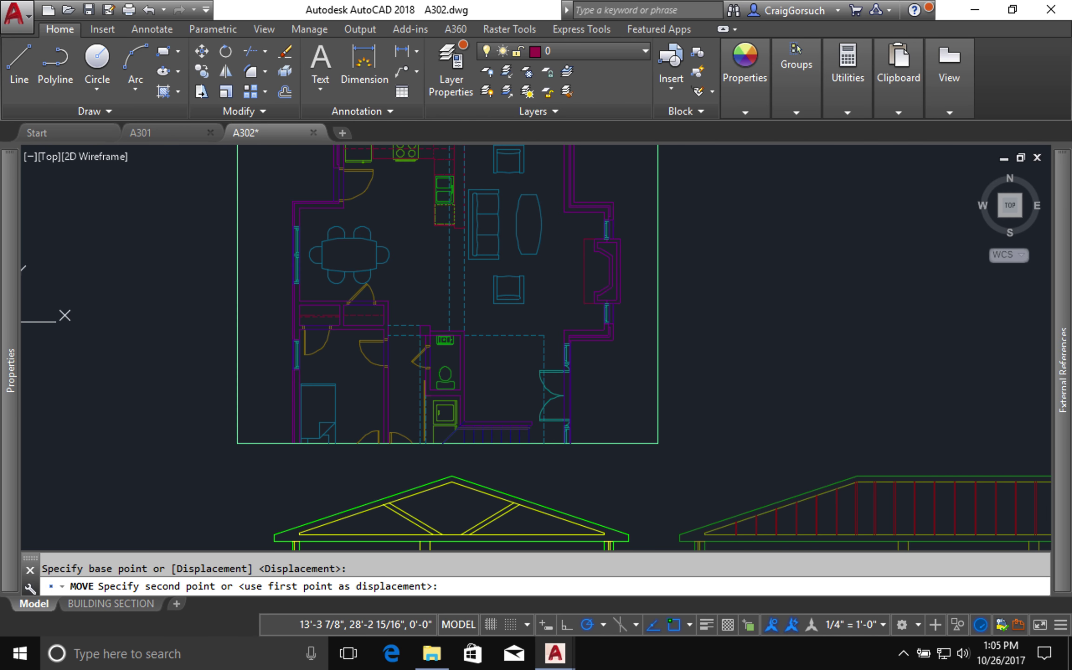
scroll(421, 282, up, 6)
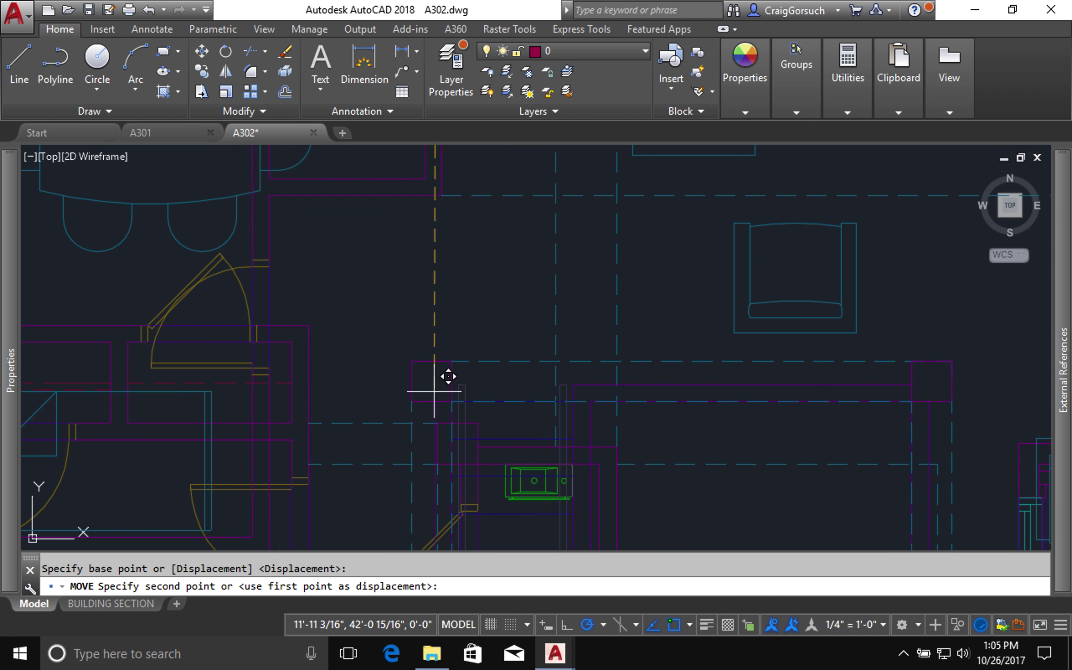
click(437, 423)
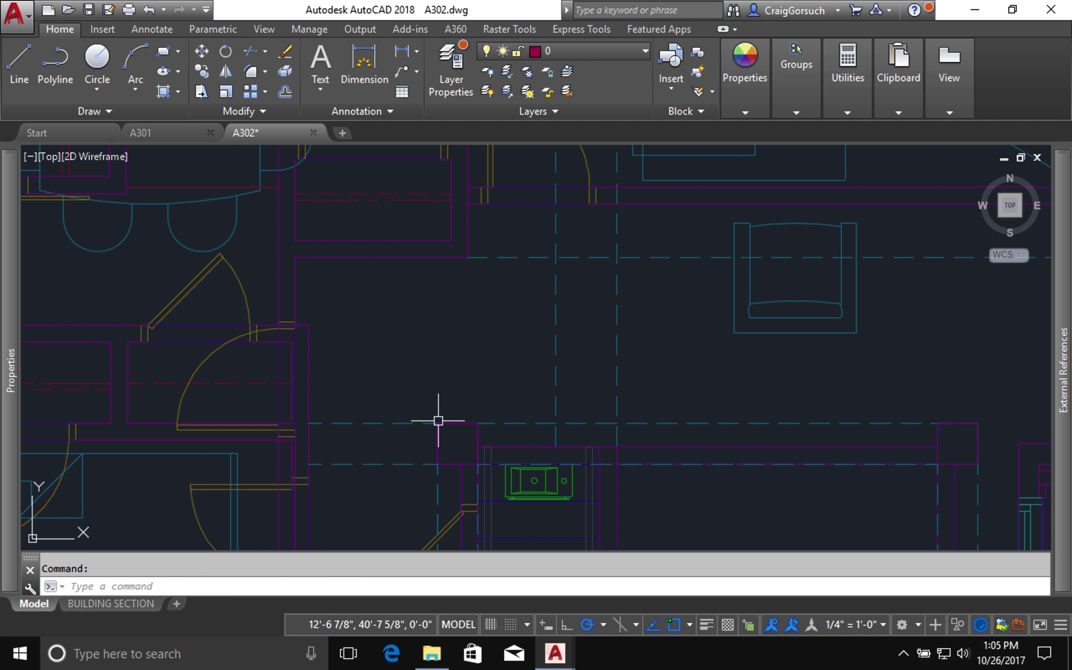
scroll(382, 341, up, 2)
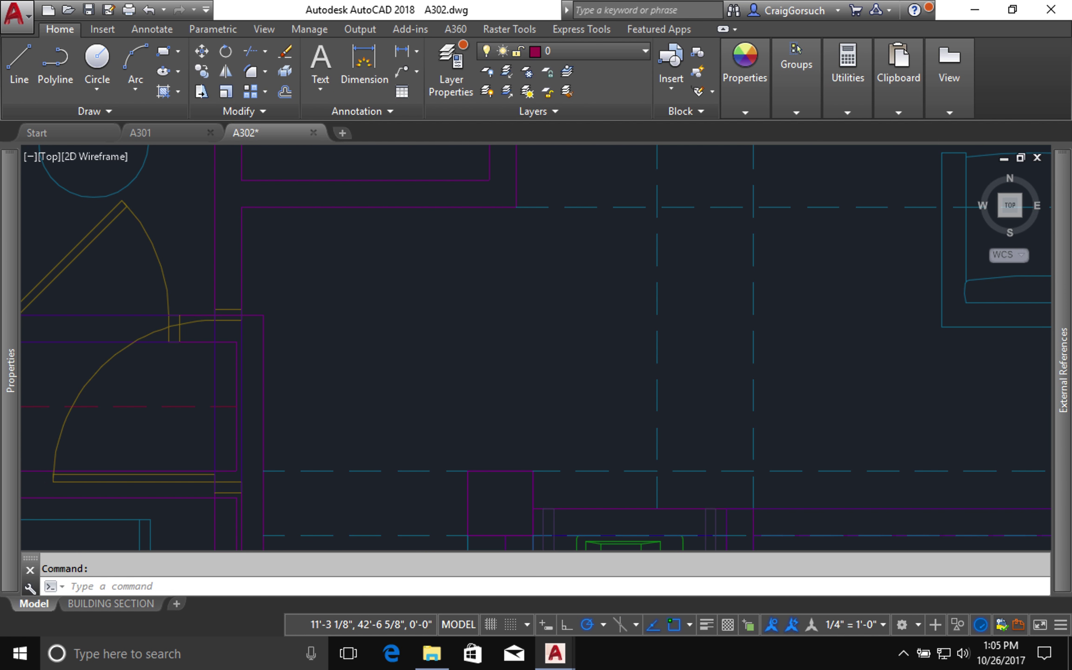
scroll(382, 341, down, 4)
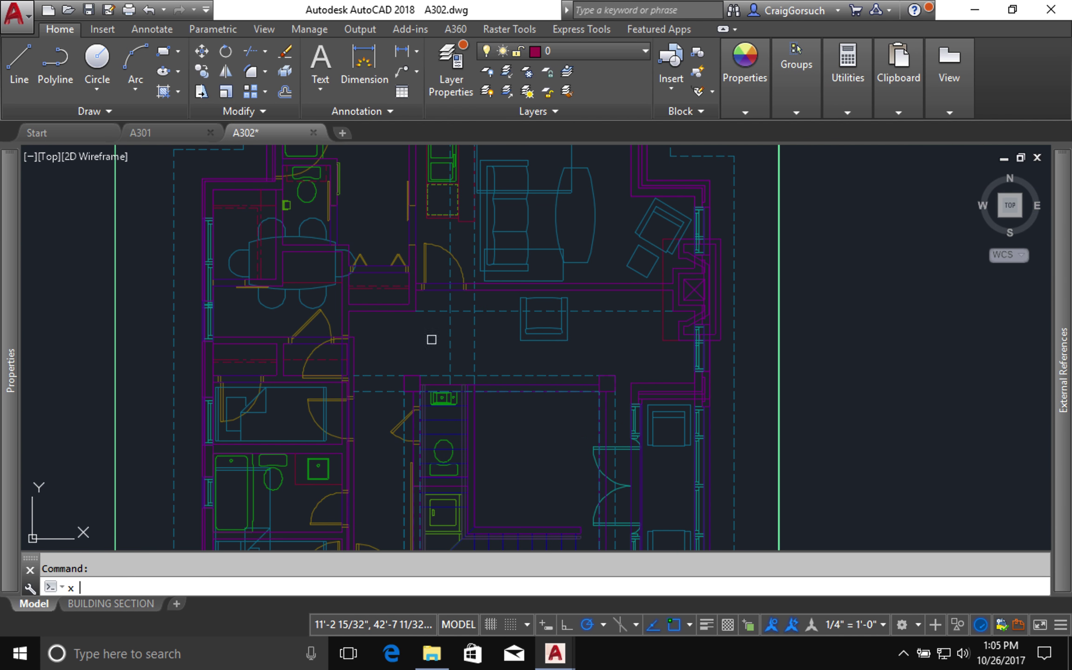
key(Return)
mouse_move(1063, 312)
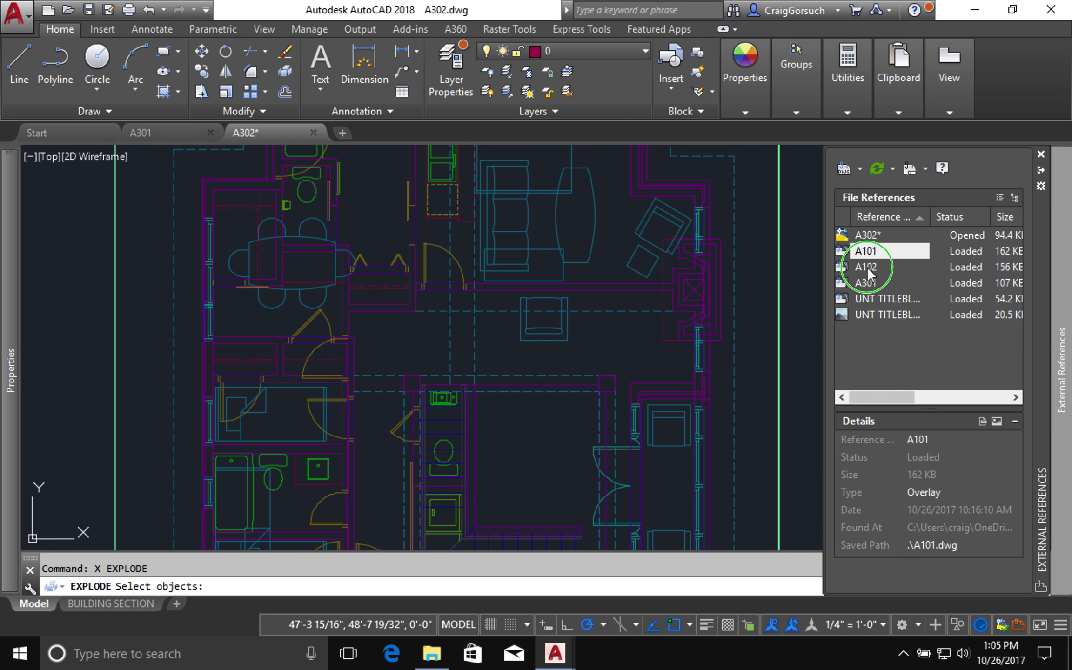
click(868, 252)
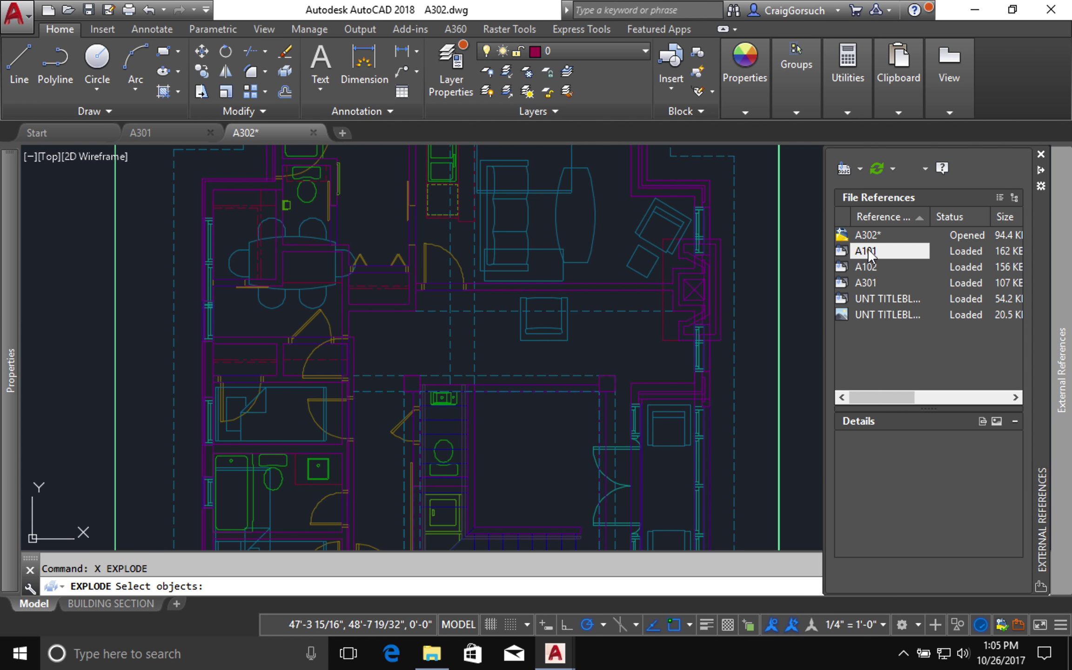
click(868, 251)
click(868, 251)
click(868, 252)
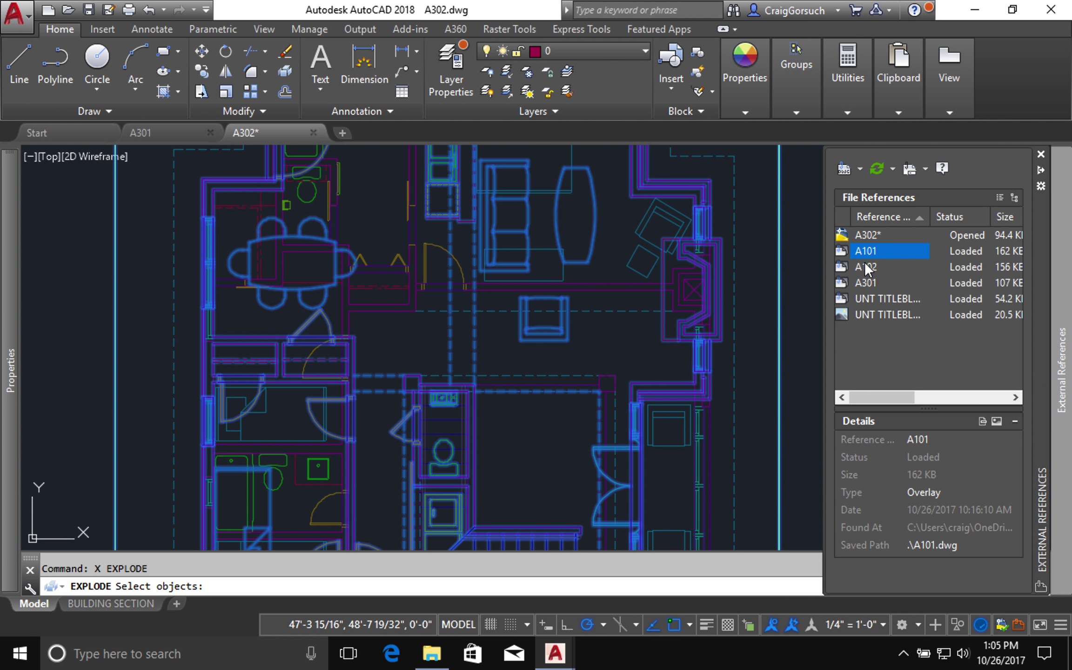
click(863, 266)
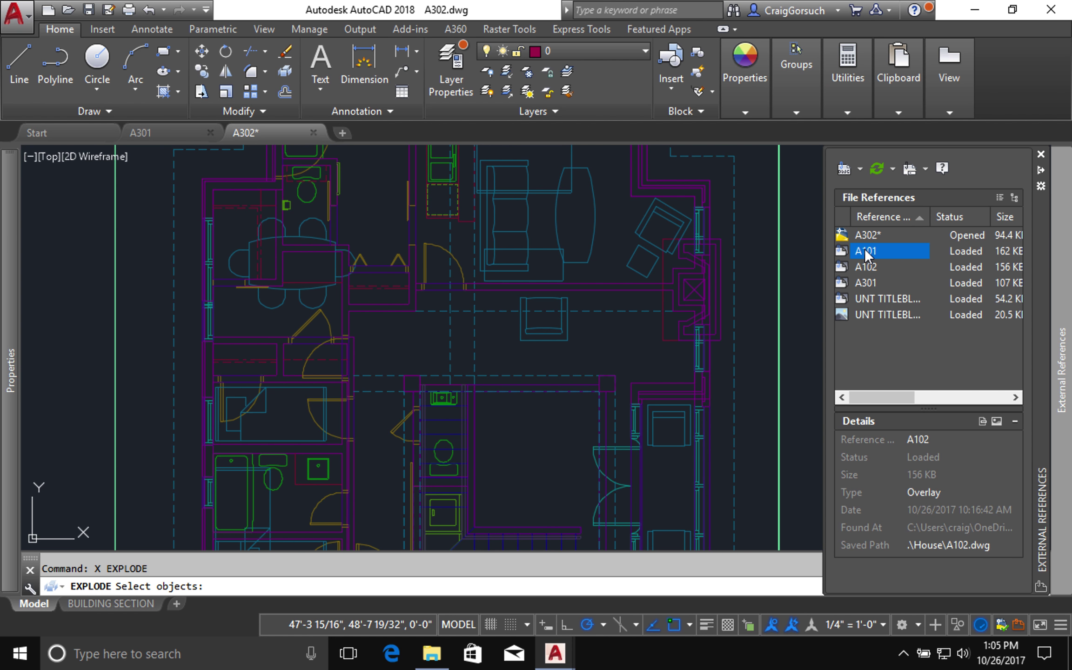
click(864, 251)
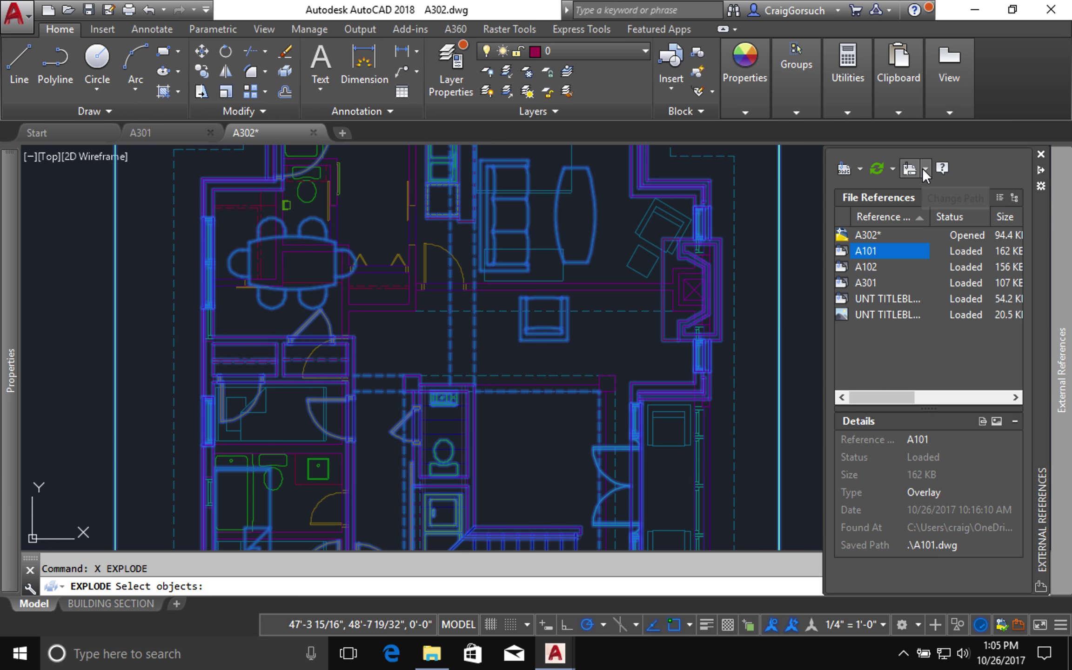
click(860, 168)
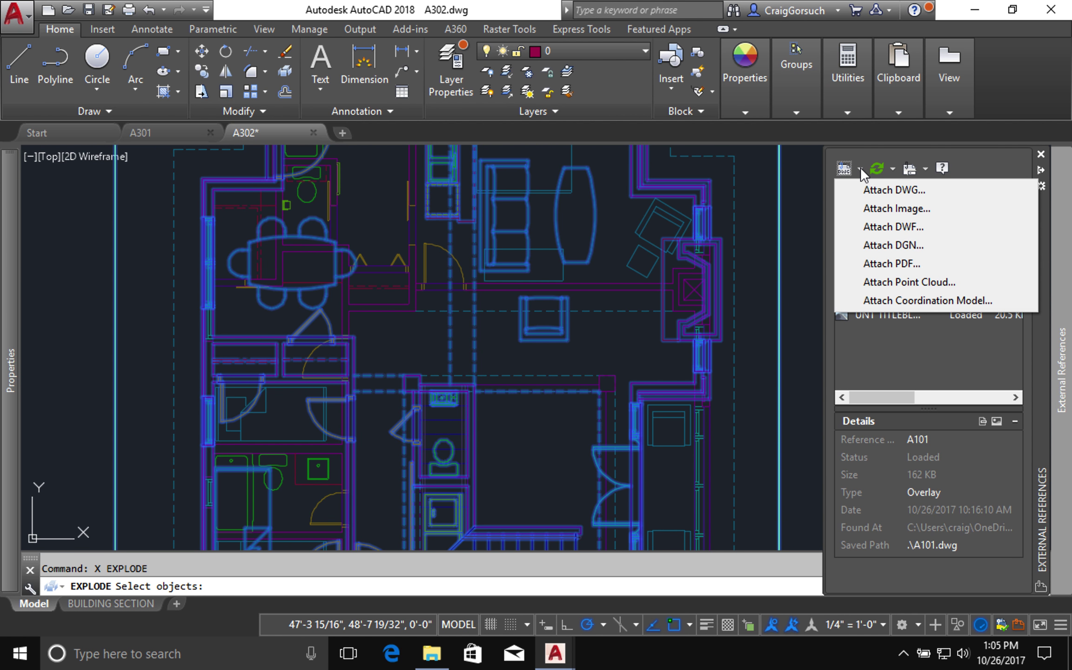
click(999, 168)
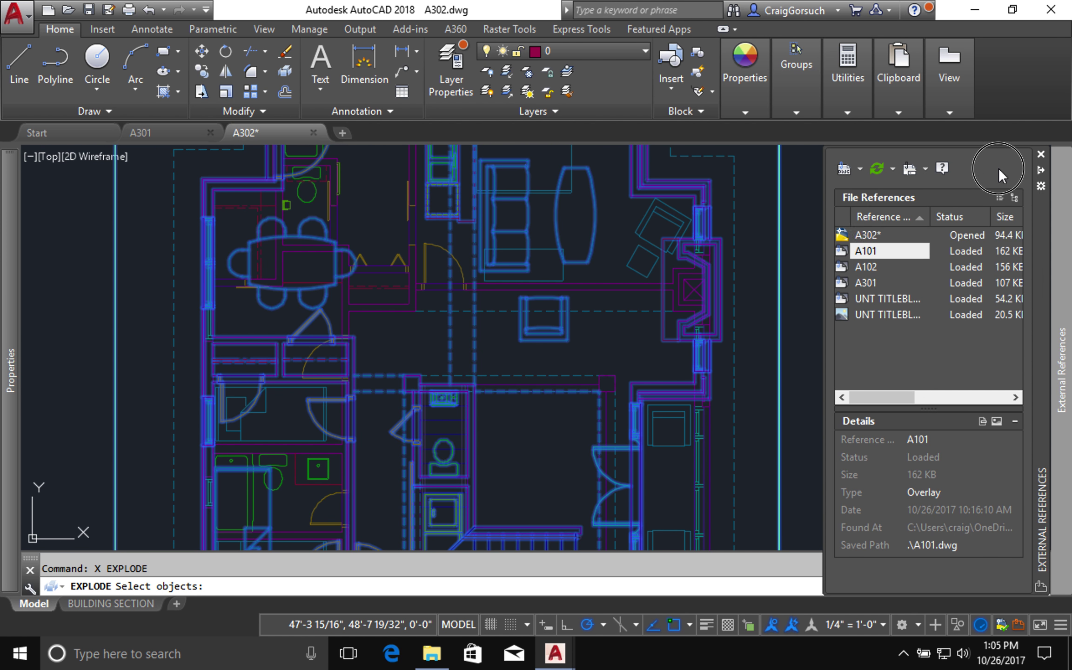
click(861, 251)
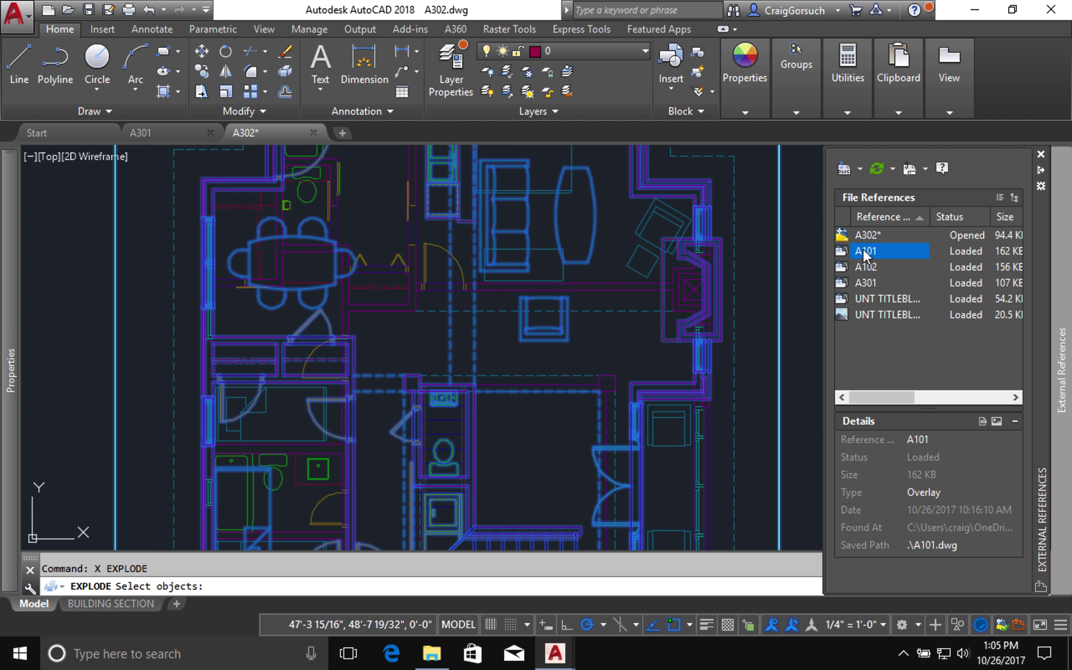
ctrl+click(864, 250)
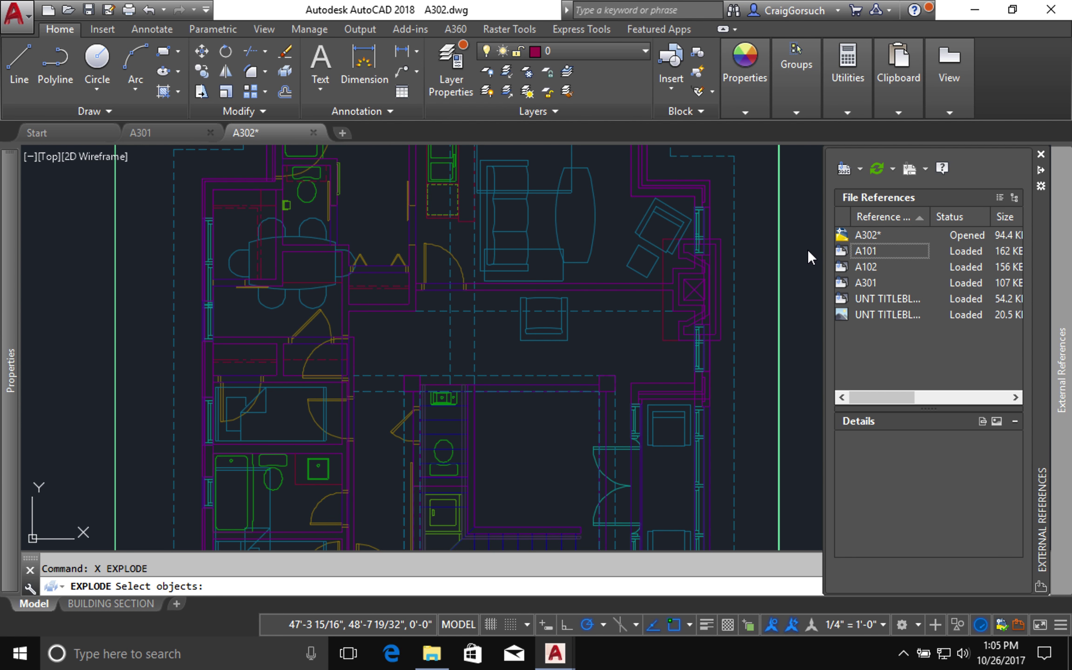
click(1041, 153)
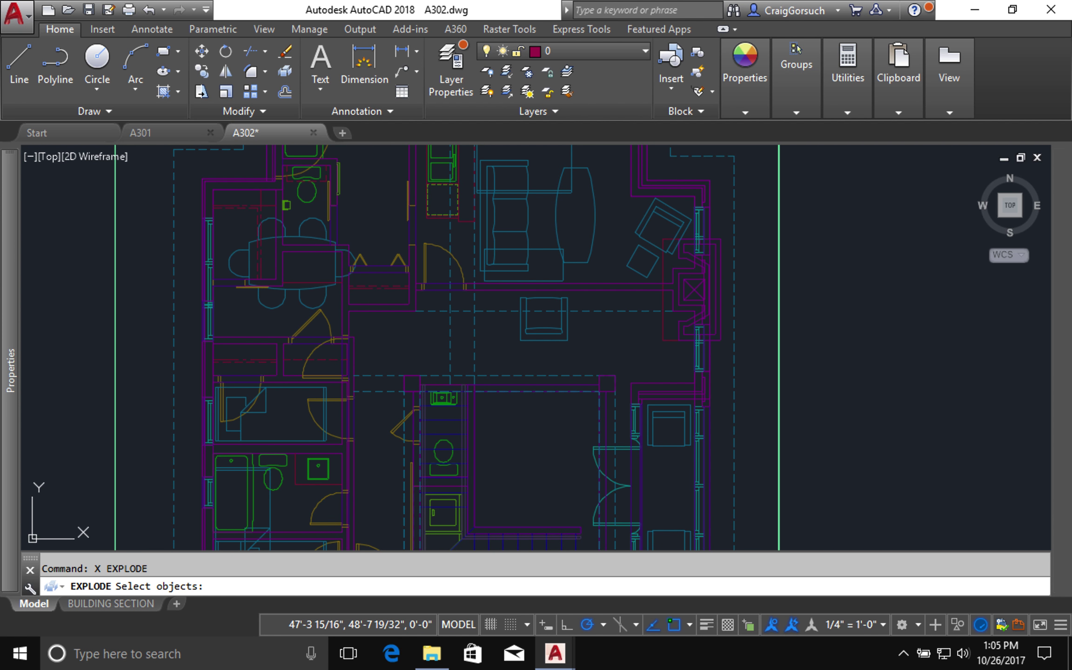
- Unload the A101 external reference so only the A102 floor plan remains above the section
mouse_move(1062, 372)
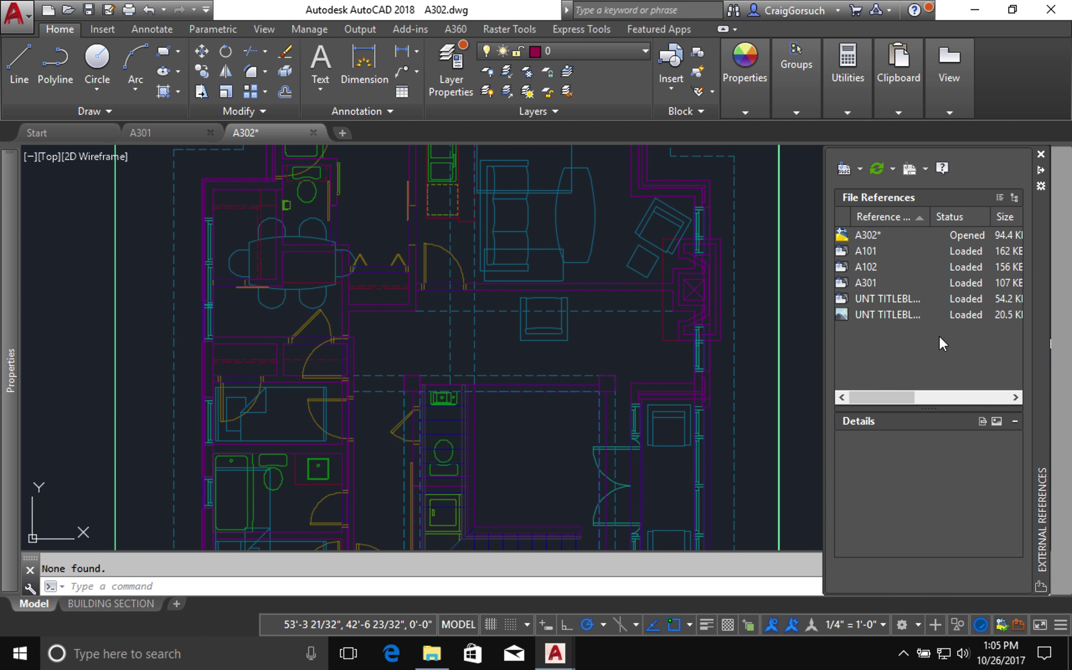
right_click(862, 253)
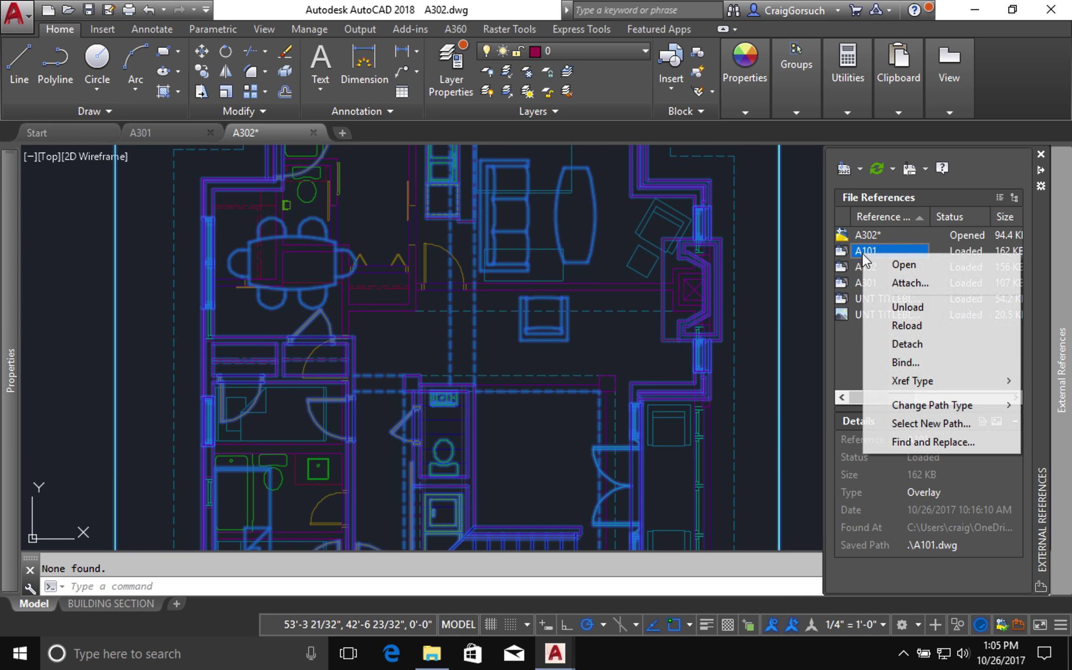
click(891, 305)
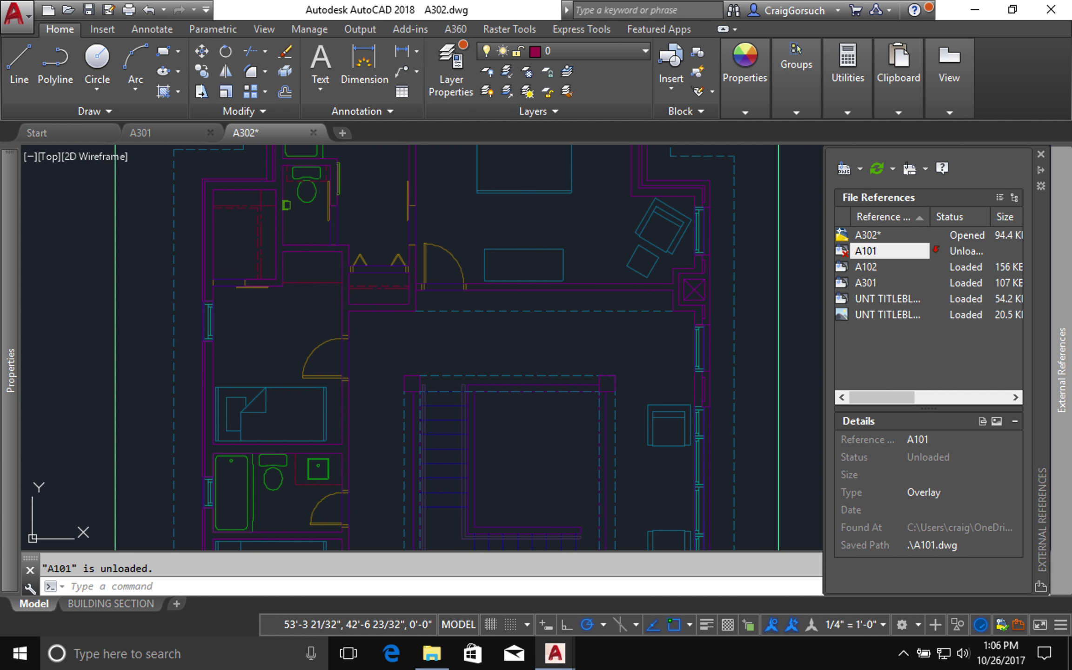
- Make G-DETL-LW2 the current layer
mouse_move(510, 448)
middle_down()
mouse_move(543, 282)
mouse_move(562, 242)
middle_up()
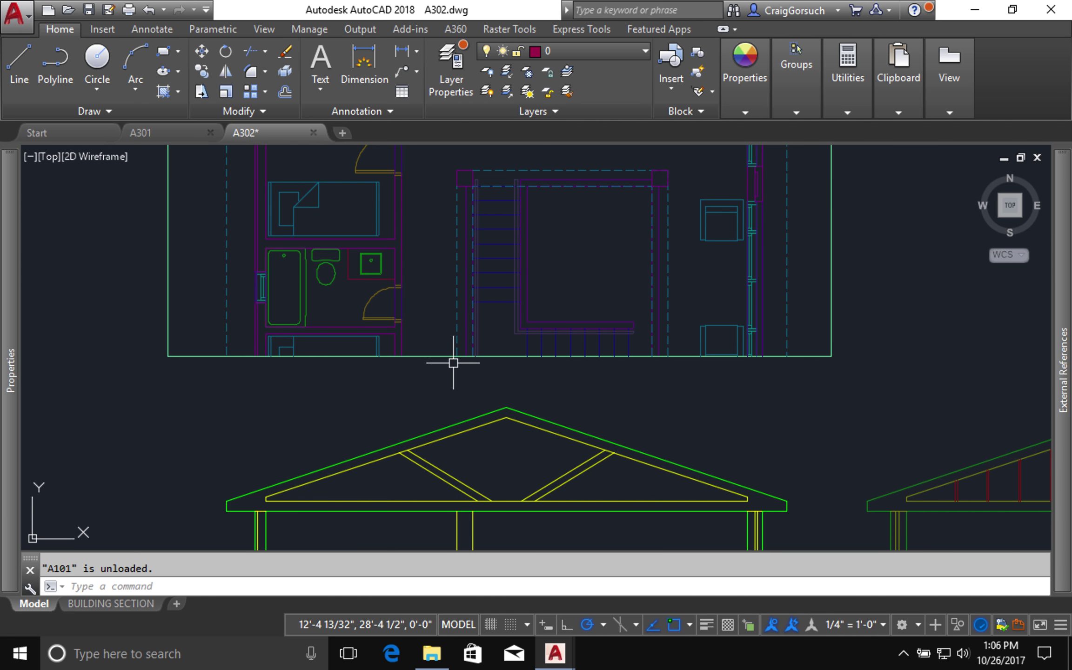
mouse_move(445, 490)
middle_down()
mouse_move(541, 297)
mouse_move(600, 122)
middle_up()
middle_drag(589, 218, 512, 547)
mouse_move(512, 326)
middle_down()
mouse_move(480, 442)
mouse_move(480, 381)
middle_up()
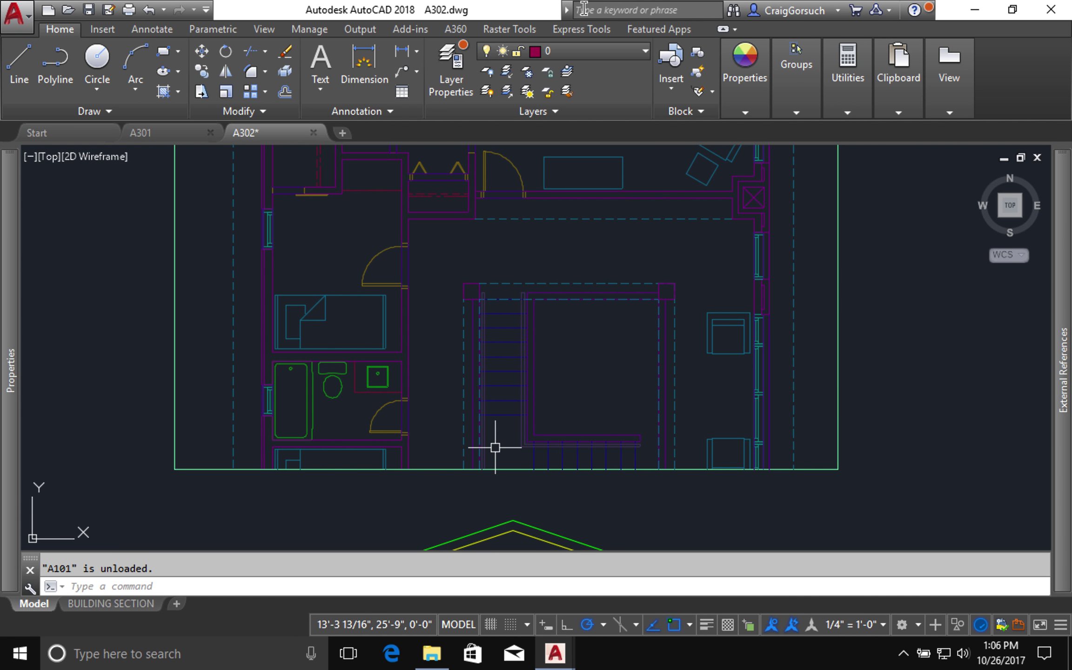
click(598, 52)
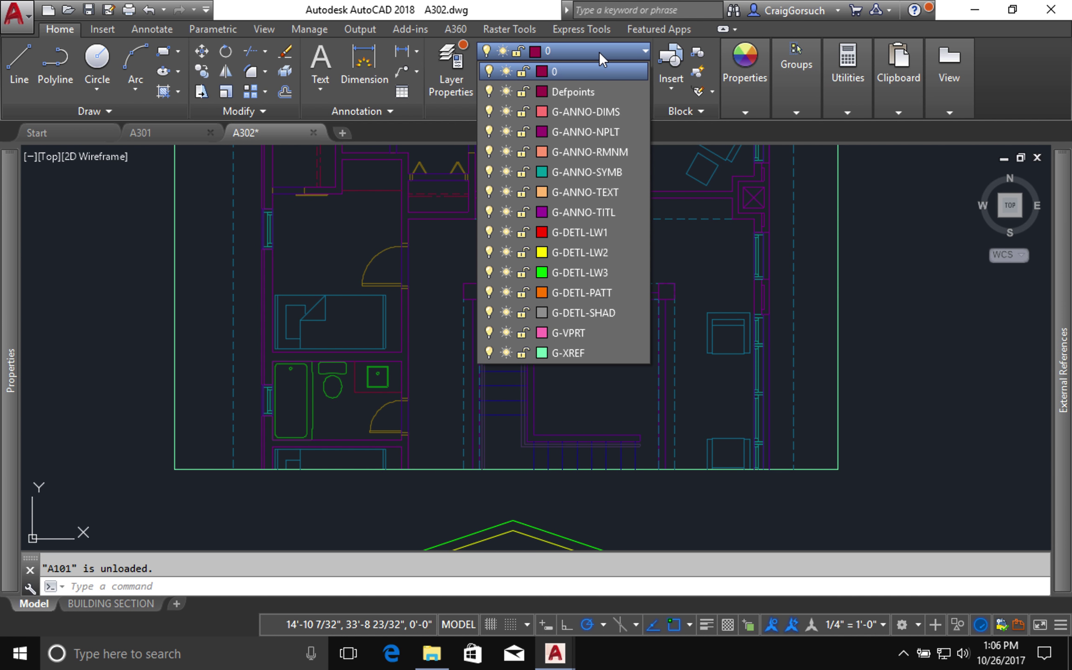
click(564, 249)
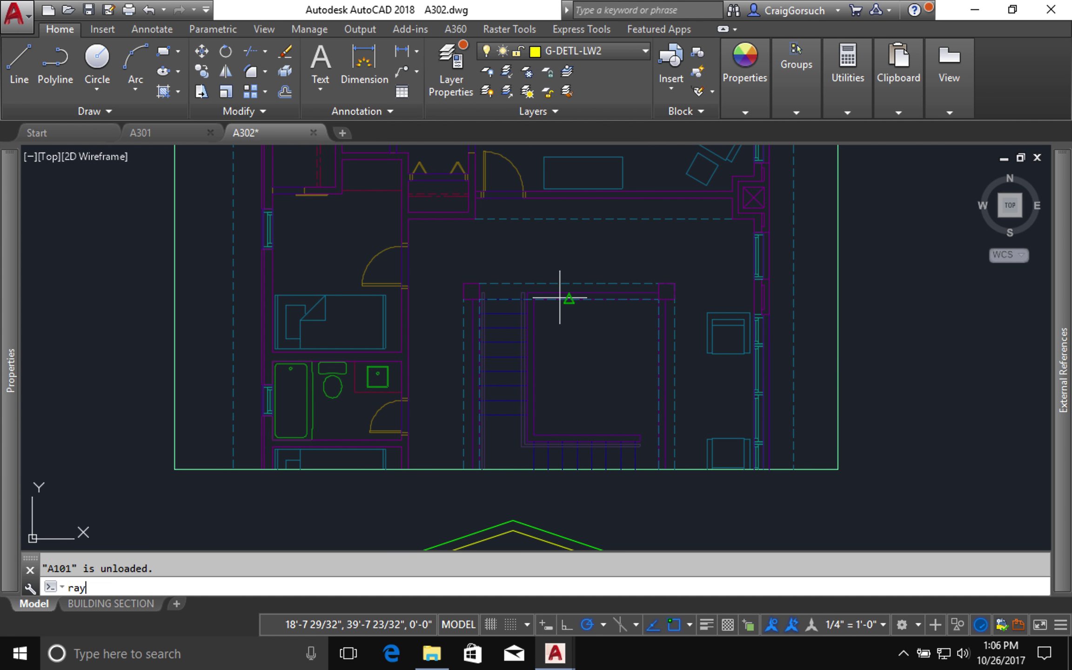
- Draw two vertical rays down from the faces of the low wall beside the plan's stairs, through the section below
key(Return)
scroll(540, 344, up, 6)
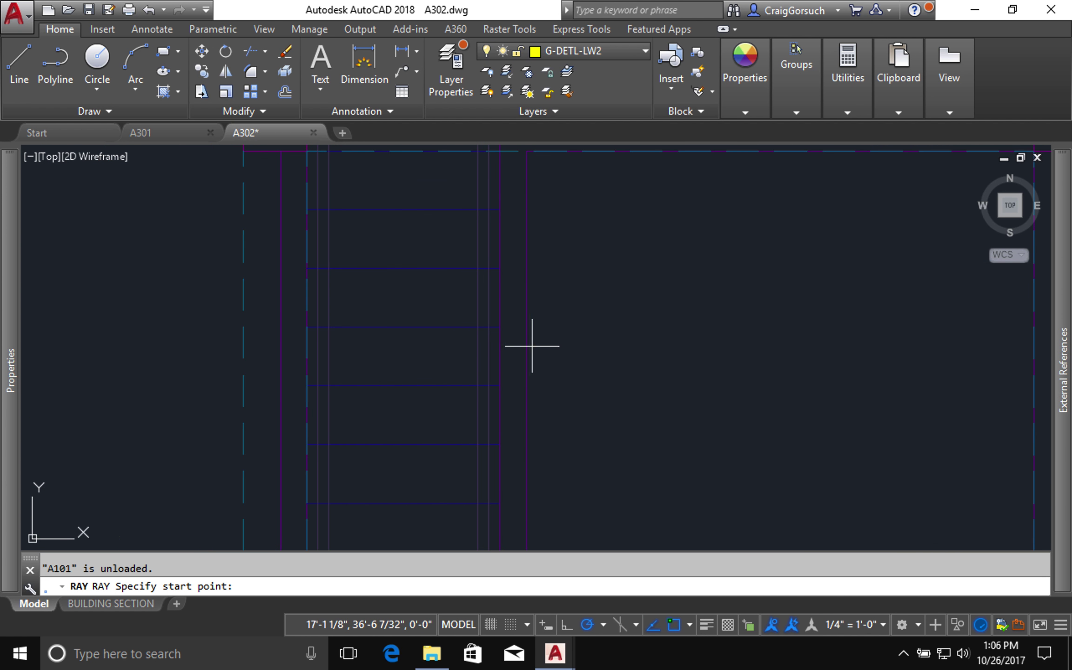
click(527, 235)
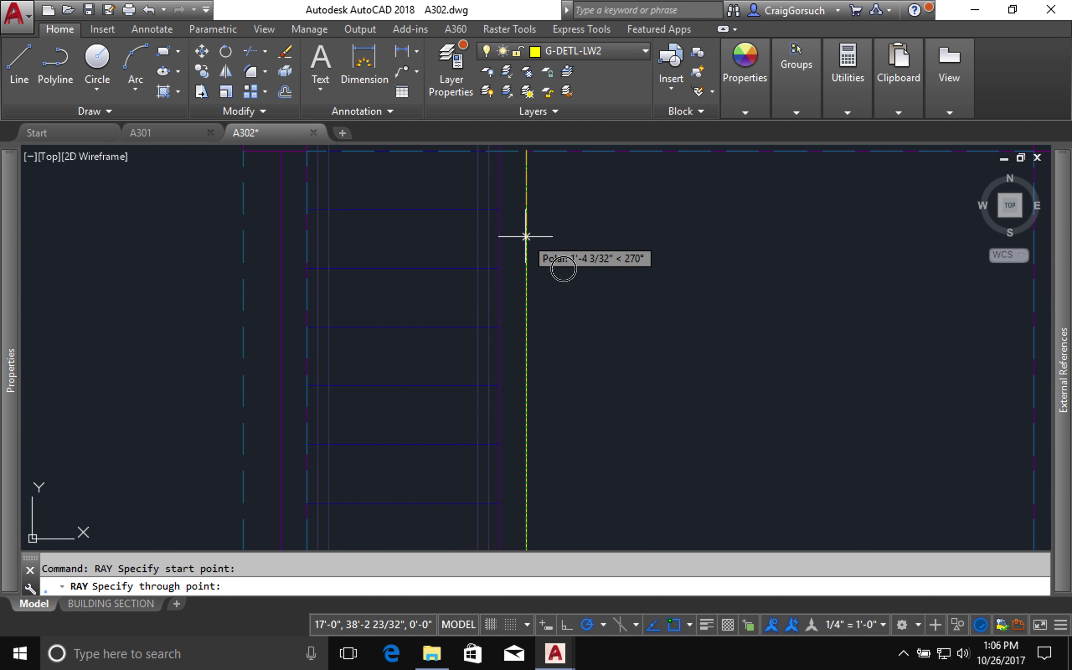
click(523, 250)
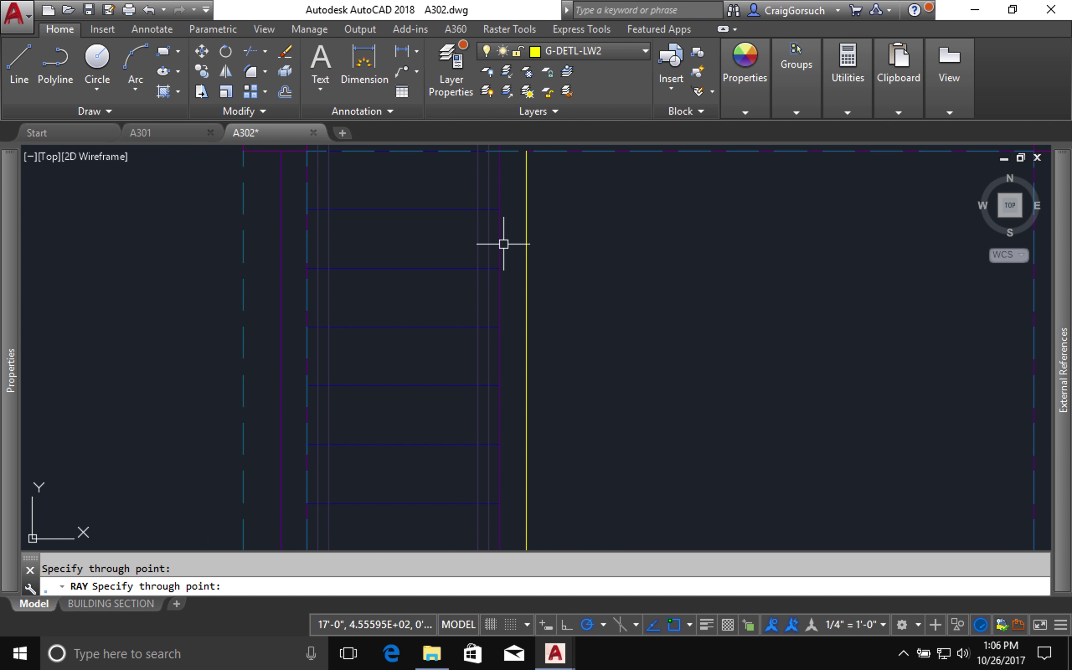
key(Return)
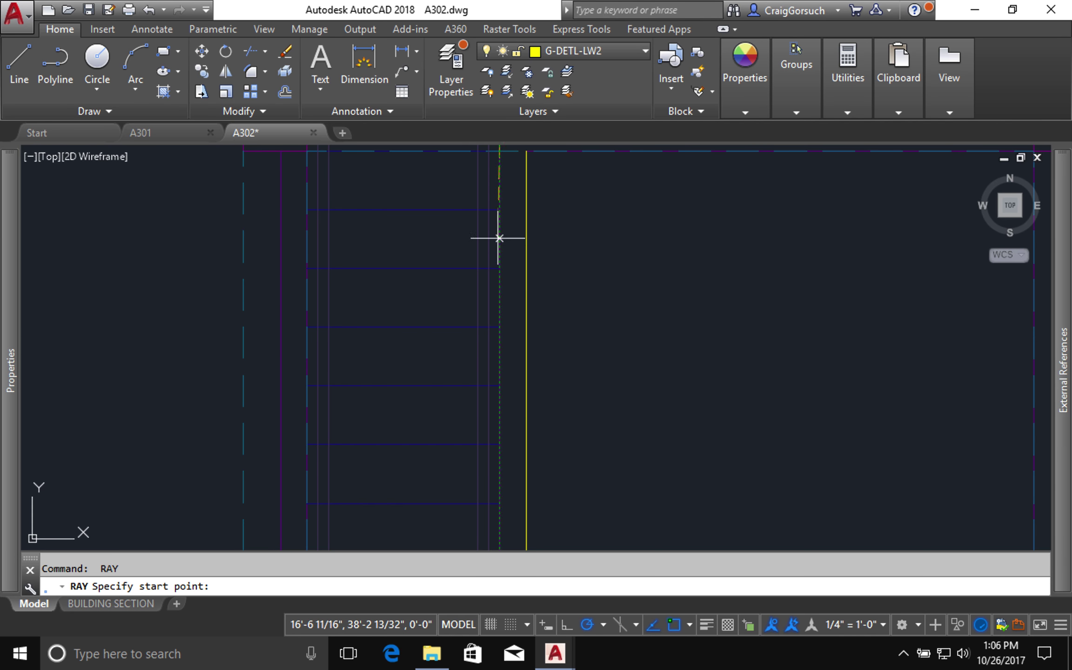
click(498, 238)
scroll(497, 254, down, 8)
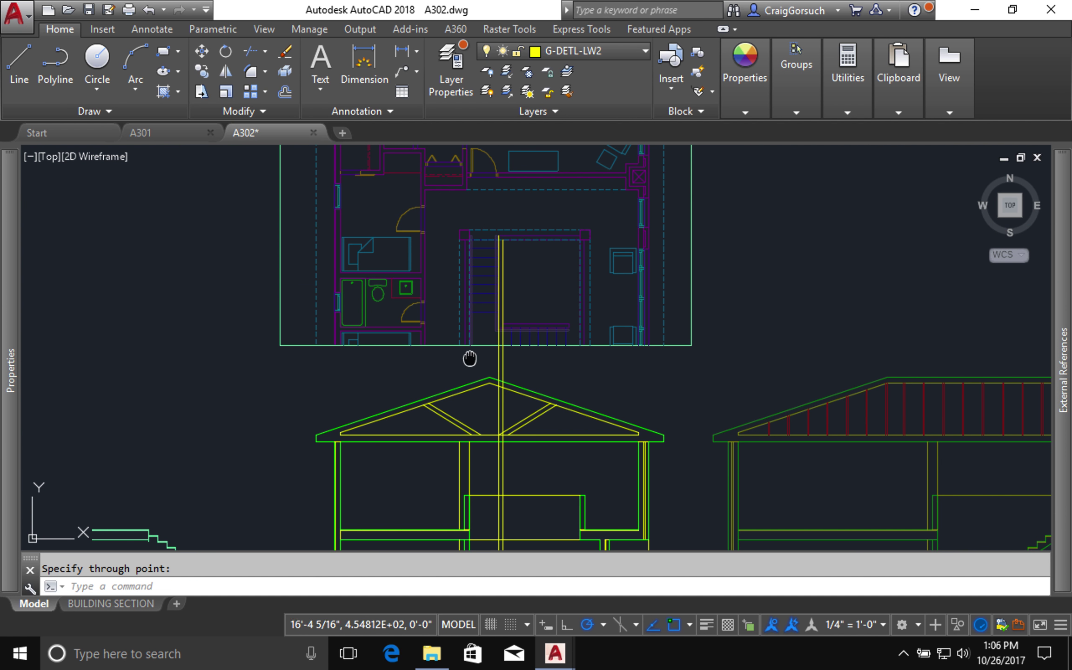
- Trim the floor's lower edge line in the section's stairwell back to the right-hand projected ray
middle_drag(469, 359, 490, 148)
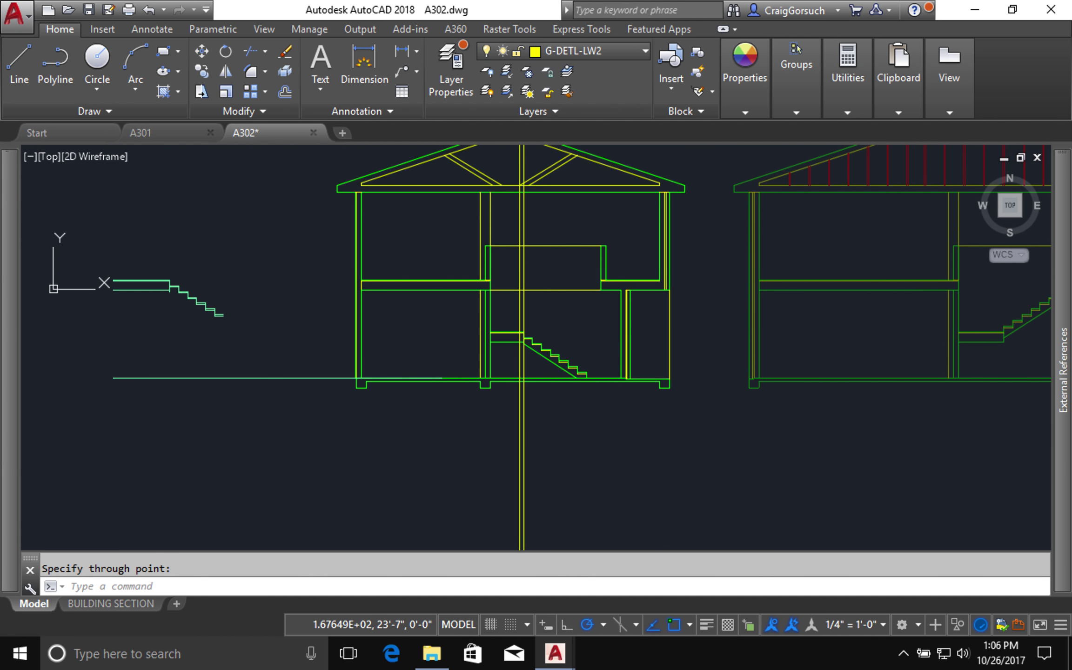
scroll(532, 293, up, 4)
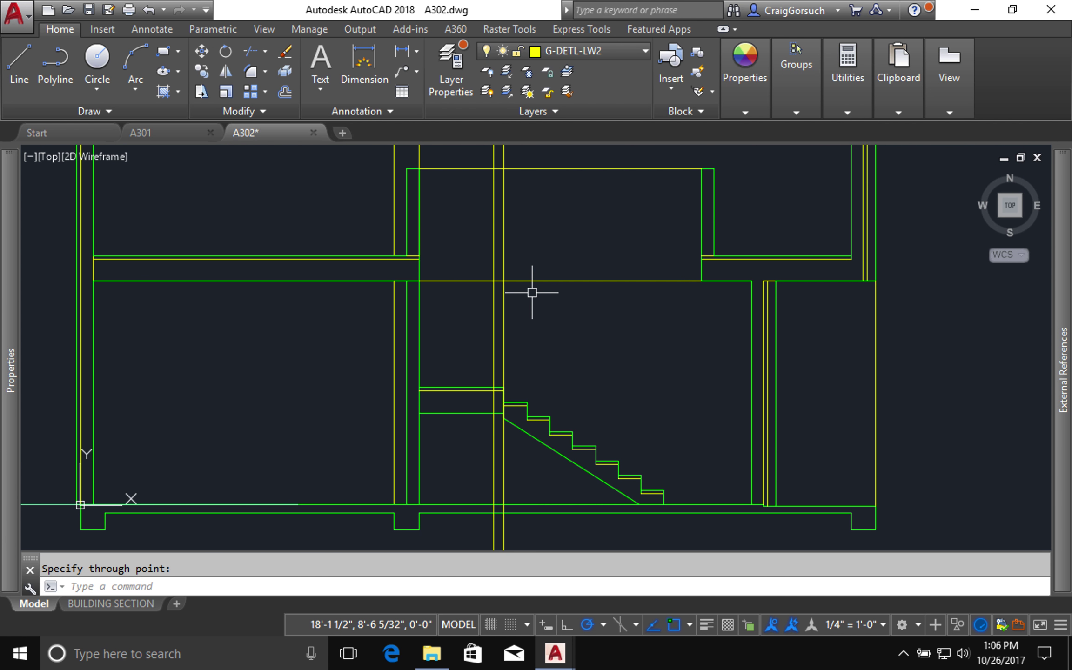
key(Return)
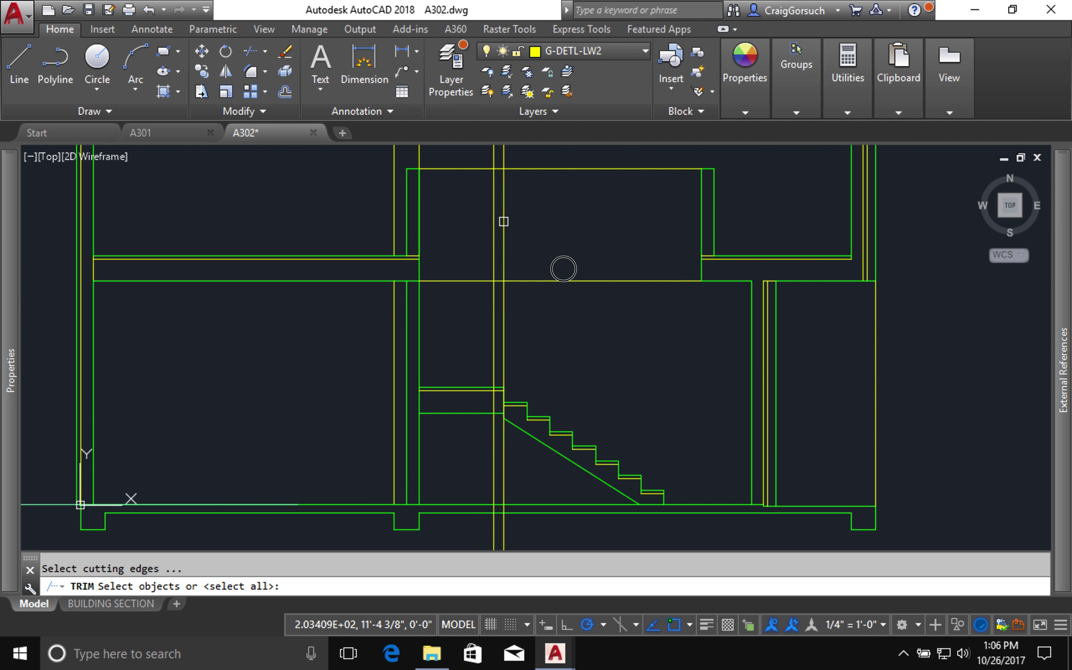
click(508, 222)
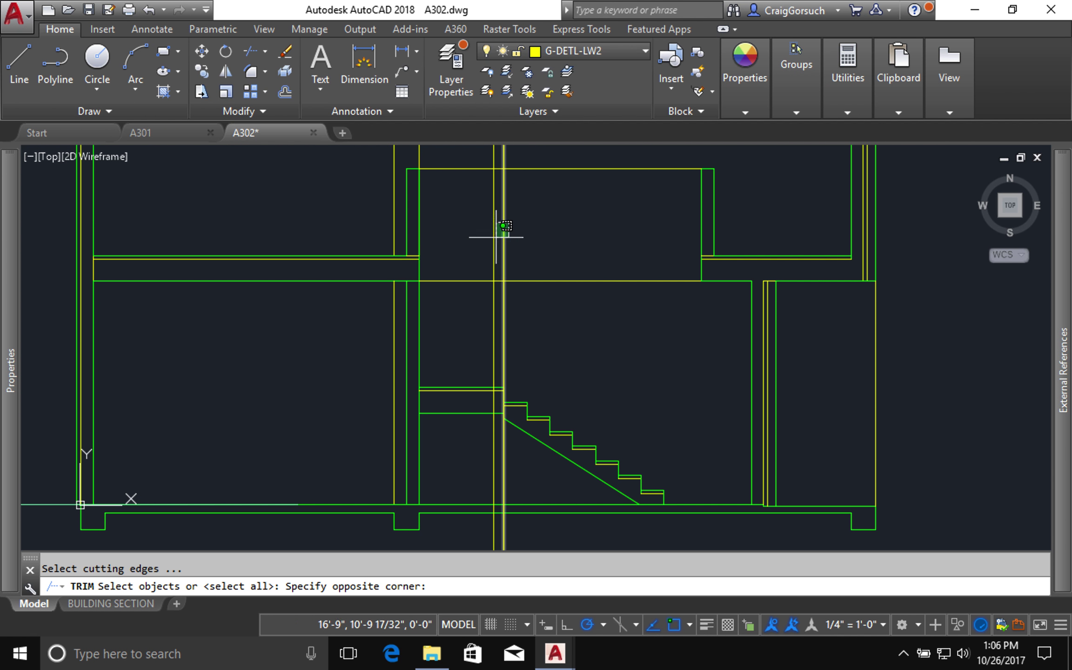
click(498, 232)
key(Return)
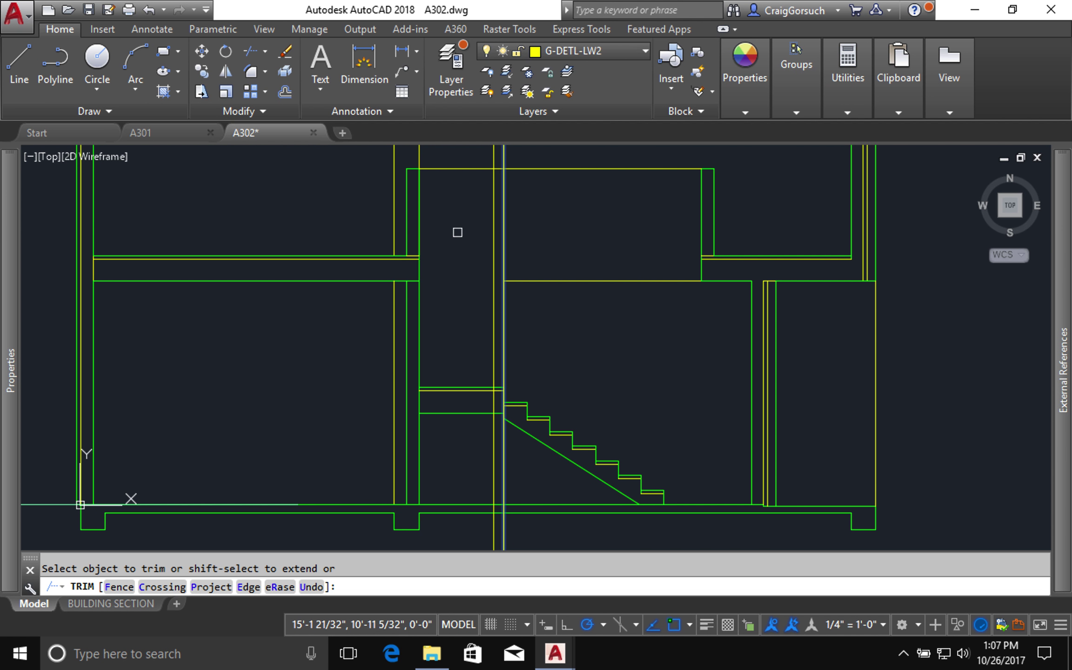
key(Return)
- Fillet the low wall's top edge line with the right and left projected rays, using a zero radius, to form square corners
text(f)
key(Return)
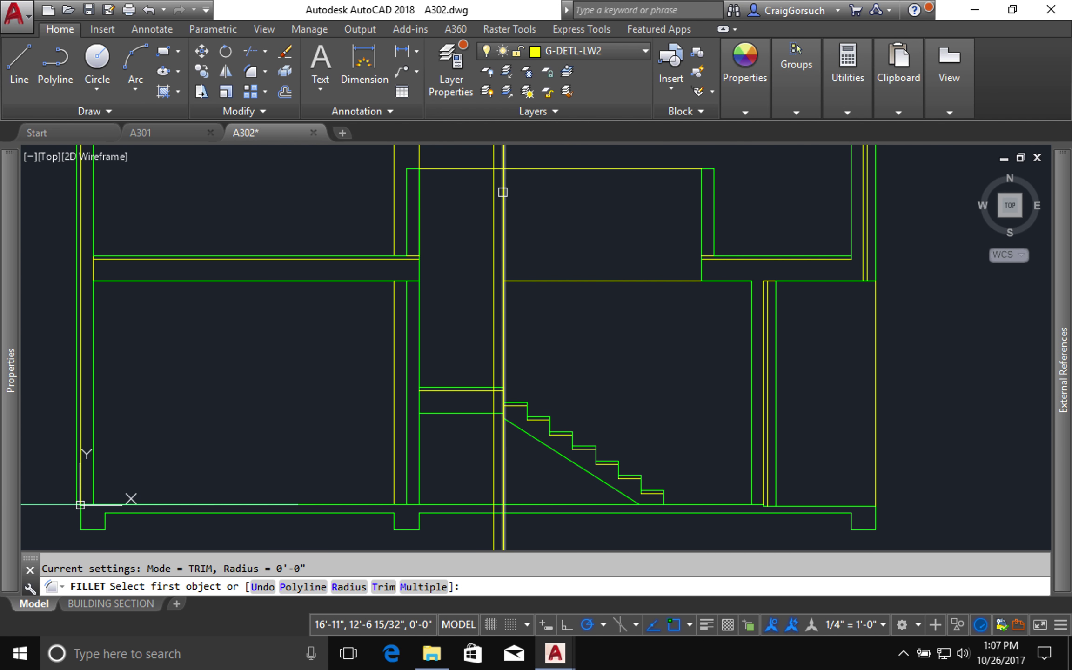
click(503, 186)
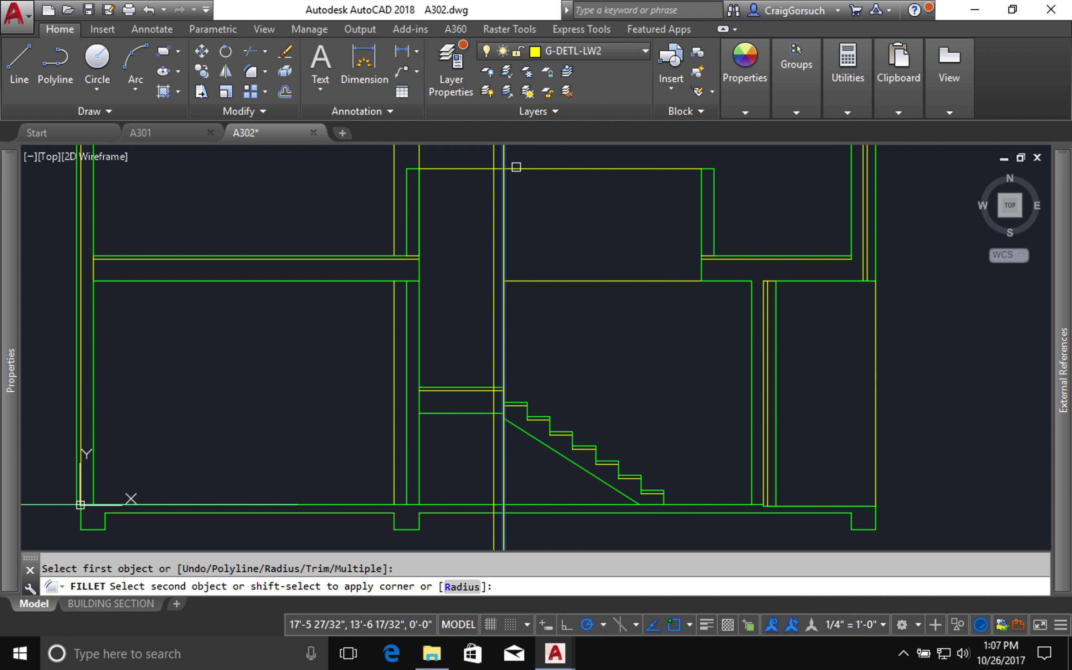
click(521, 162)
click(520, 168)
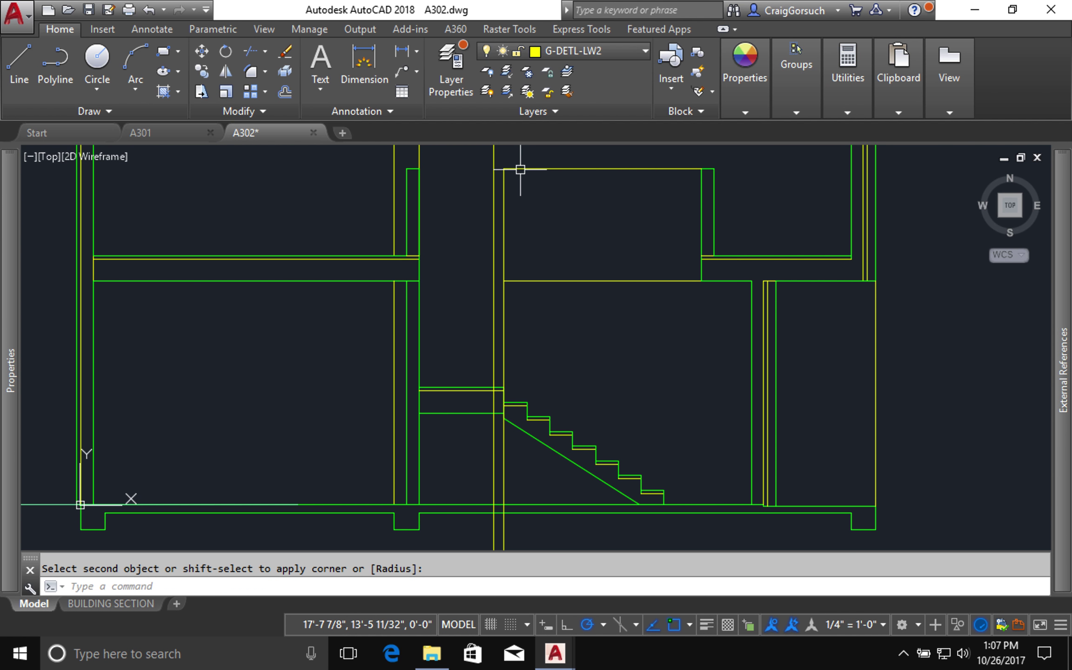
key(Return)
click(517, 170)
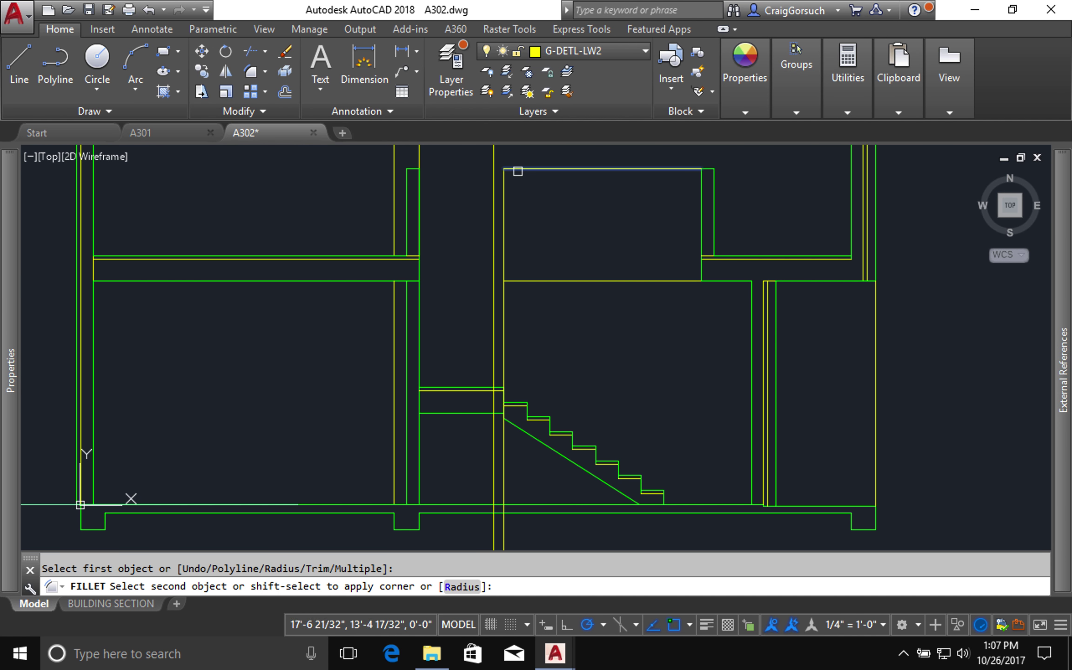
click(493, 184)
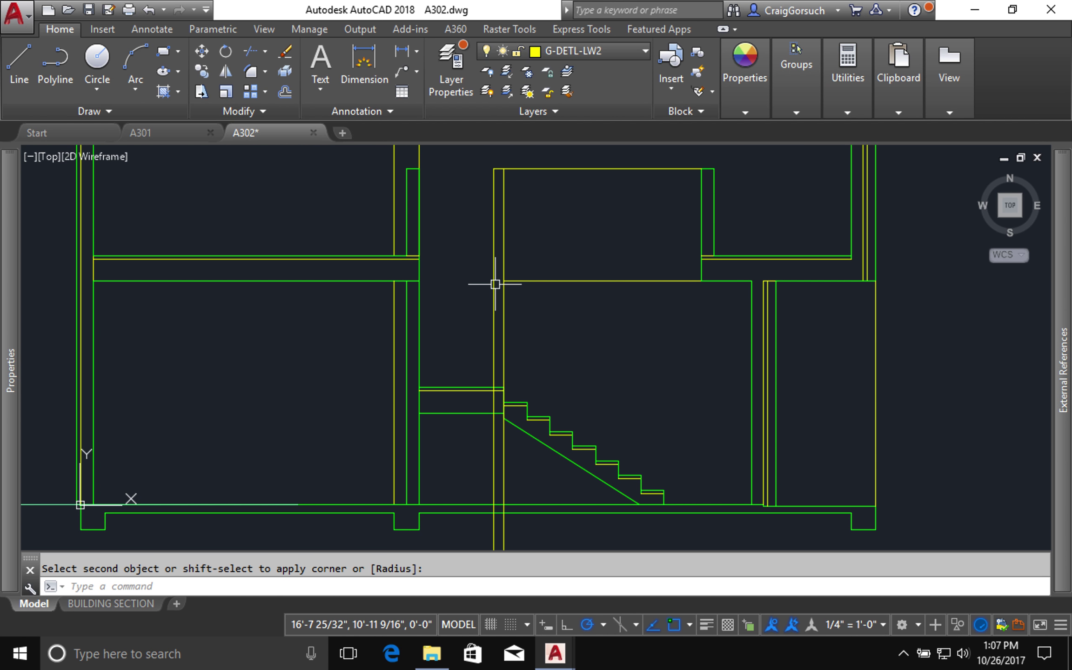
text(tr)
key(Return)
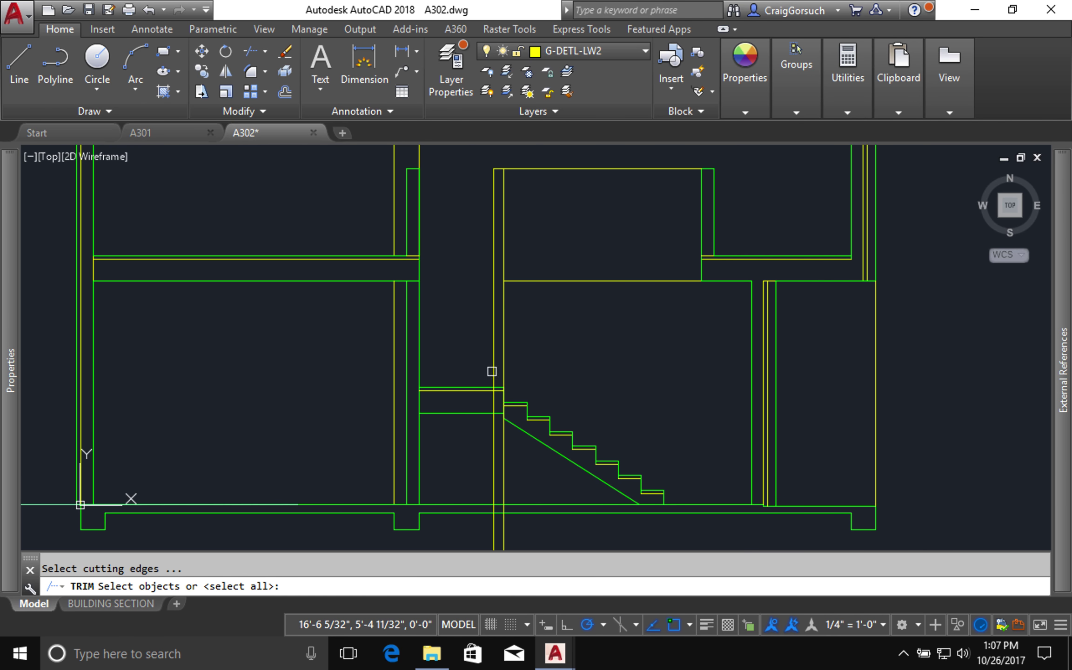
click(468, 382)
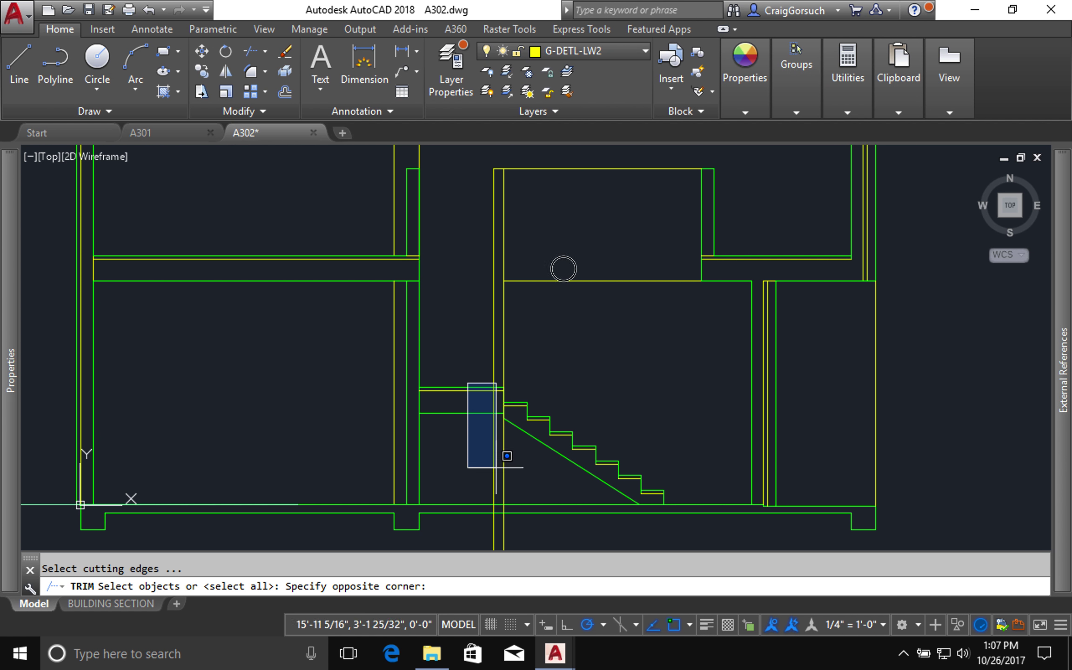
click(497, 468)
key(Return)
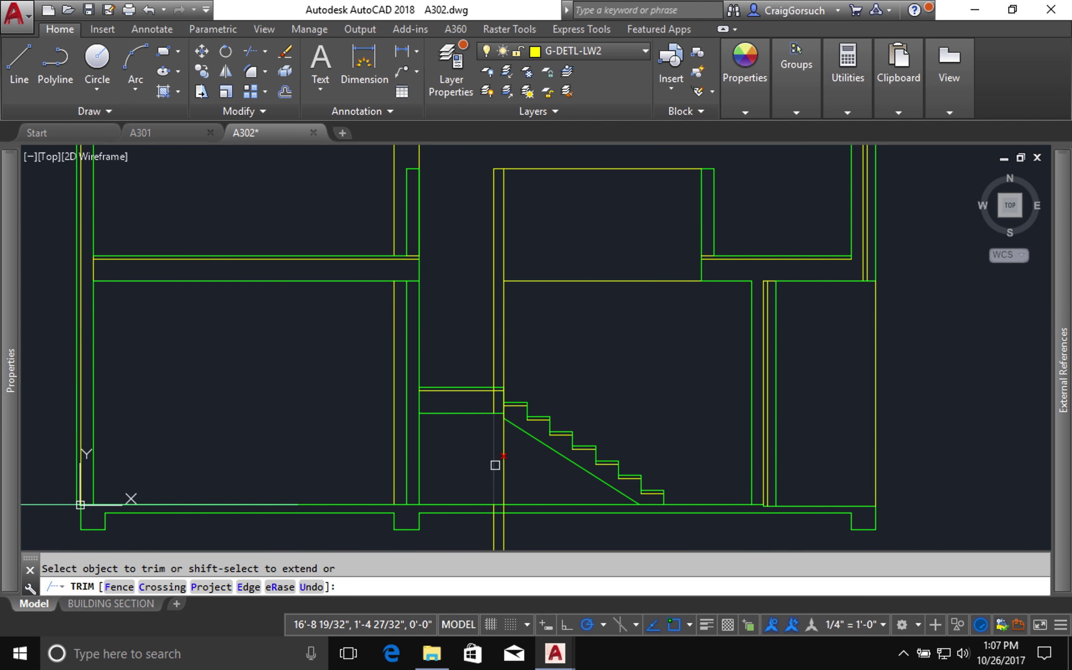
key(Escape)
text(t)
key(Return)
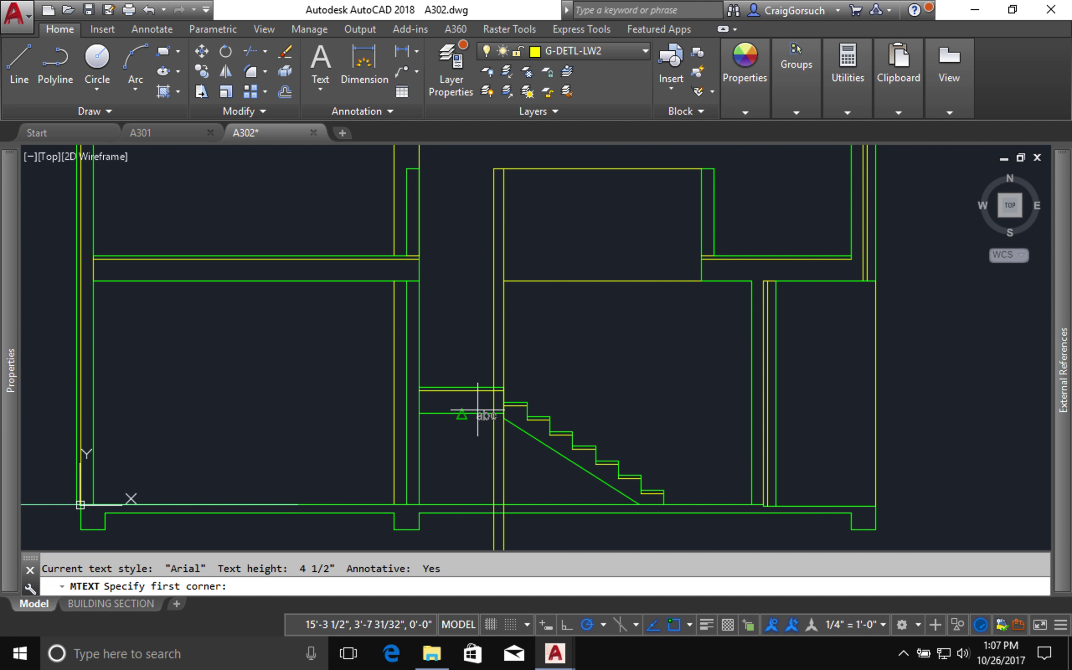
scroll(476, 411, up, 5)
key(Escape)
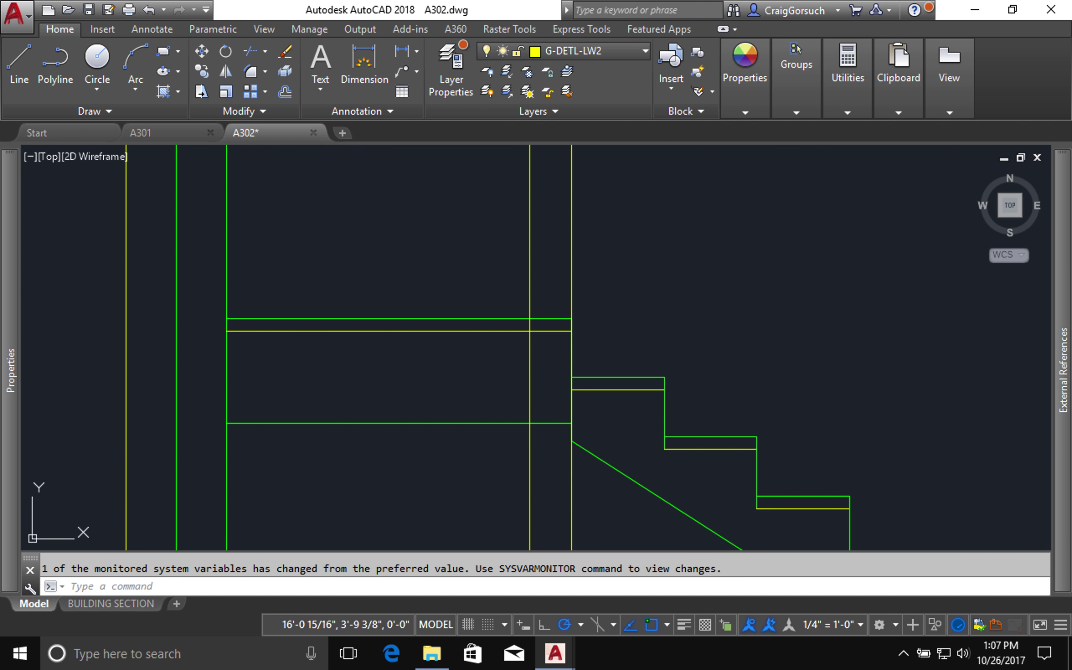
text(tr)
key(Return)
key(Escape)
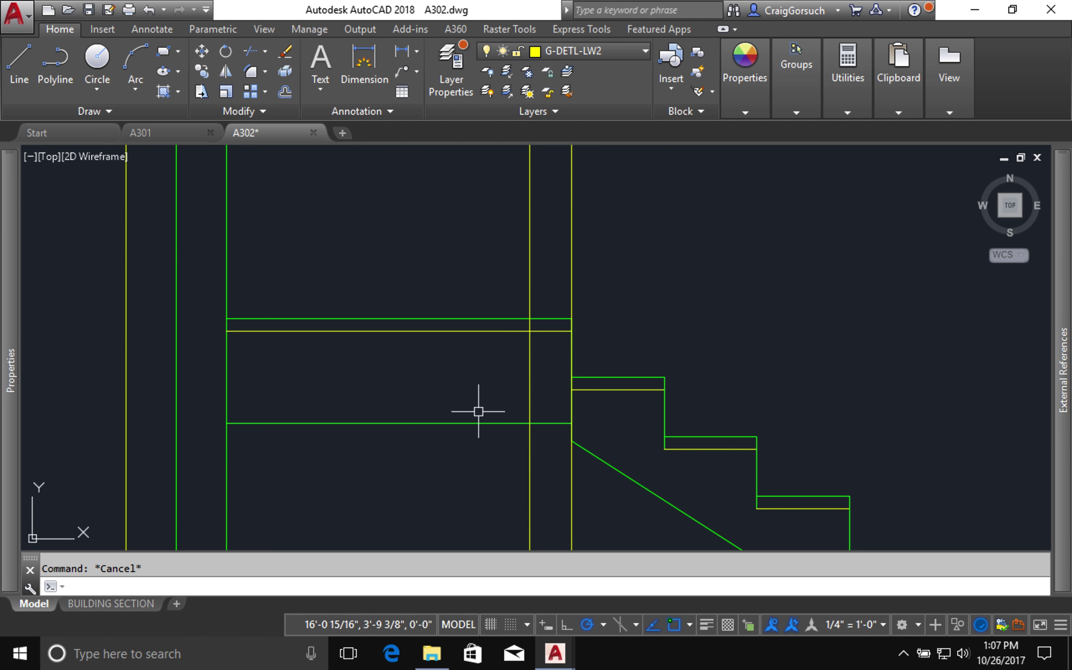
- Trim away the portions of both projected wall lines that run below the landing and the stair underside
text(ts or)
key(Return)
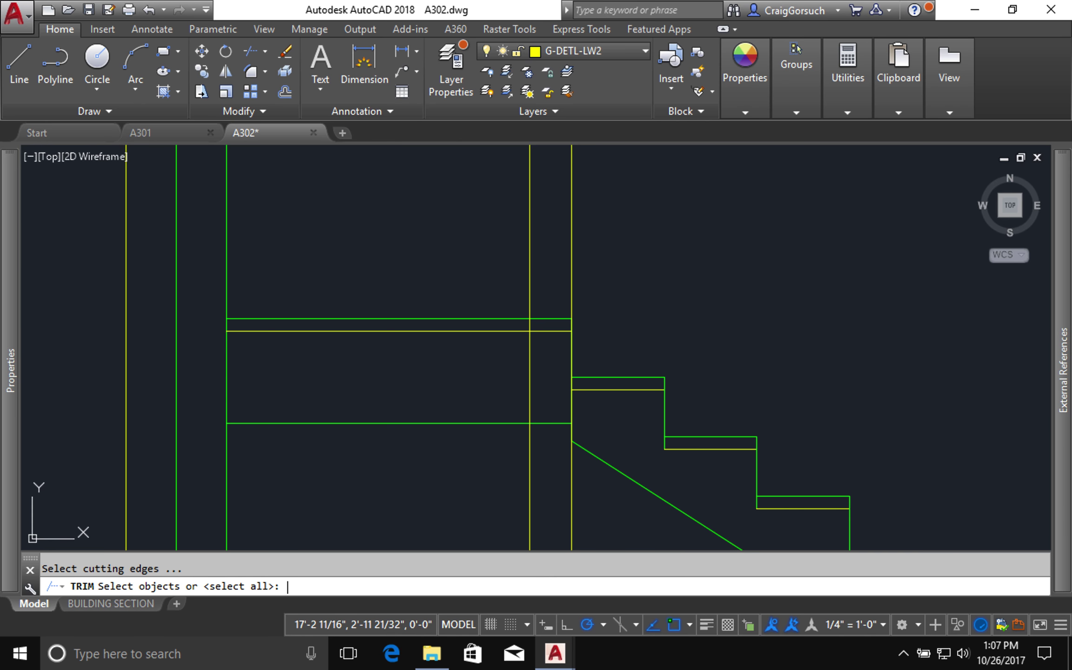
key(Return)
drag(595, 504, 470, 492)
key(Return)
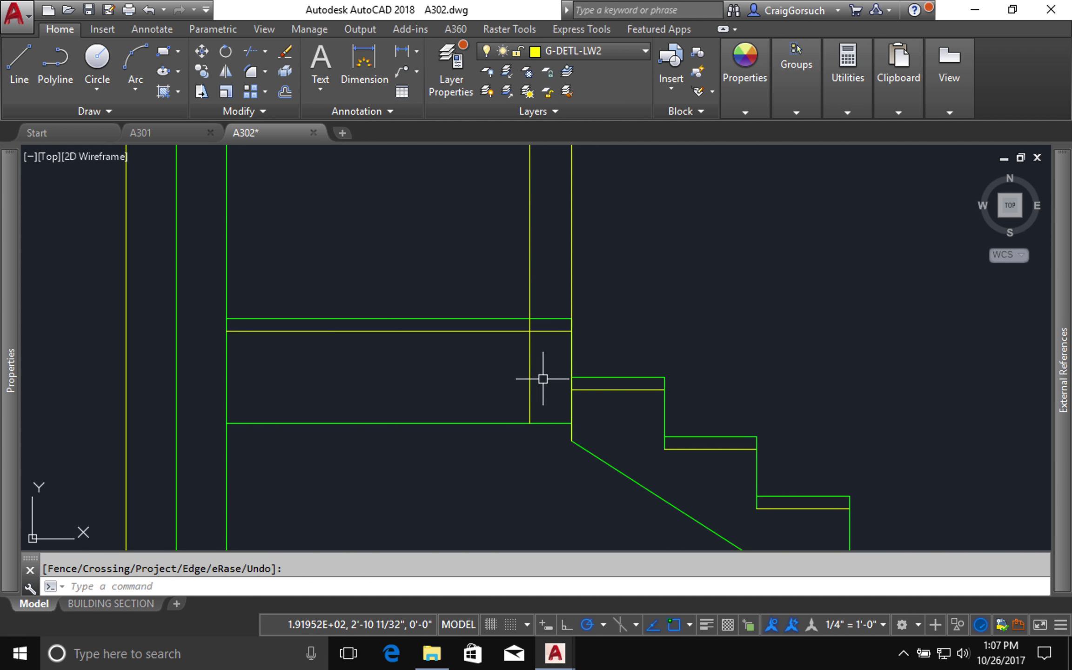
- Lengthen-edit the lower ends of both low wall lines so they stop at the landing's top surface
click(526, 384)
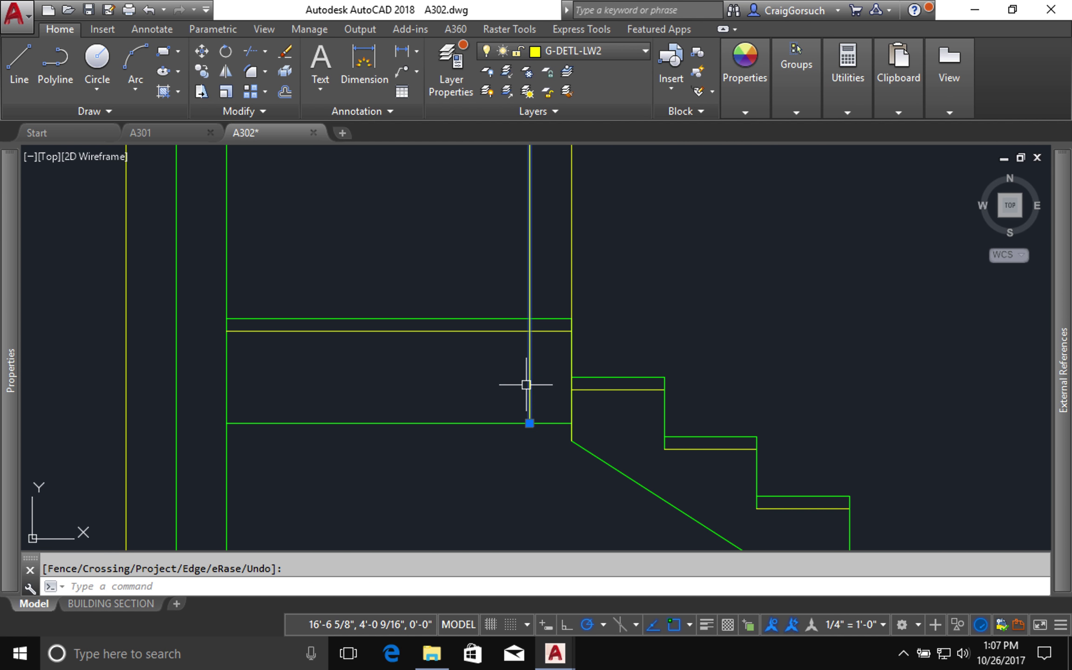
mouse_move(530, 425)
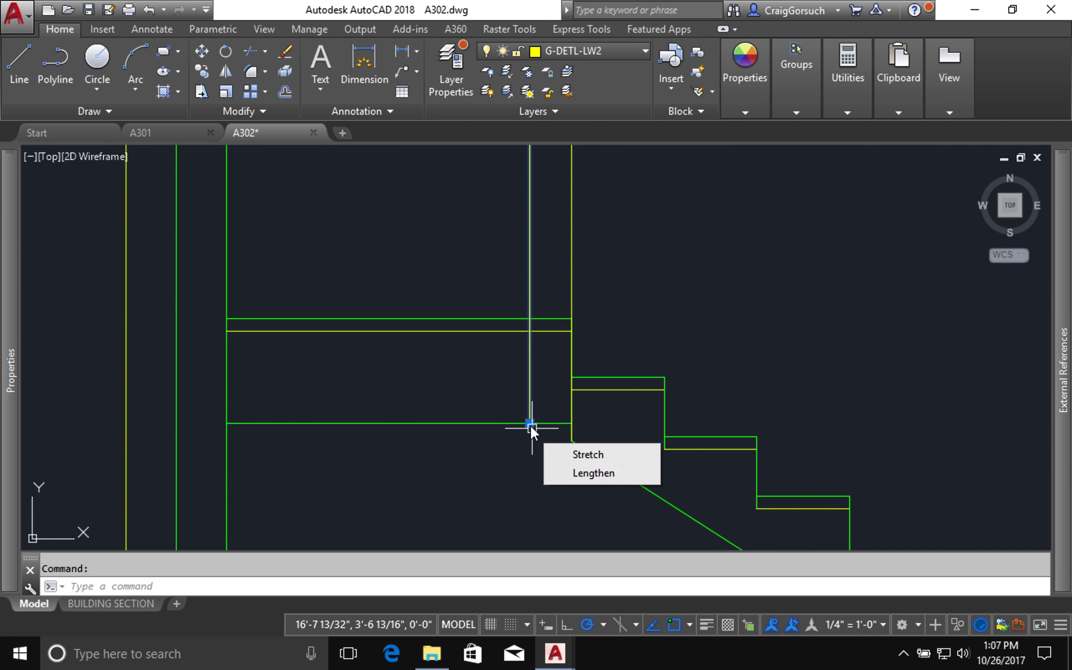
click(565, 471)
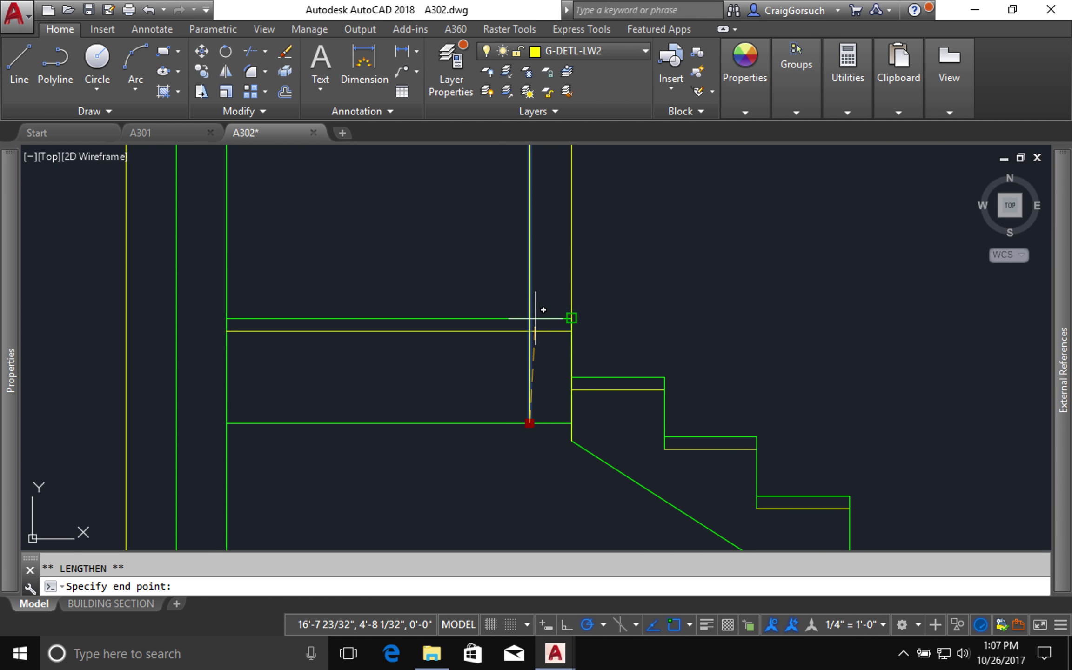
click(533, 318)
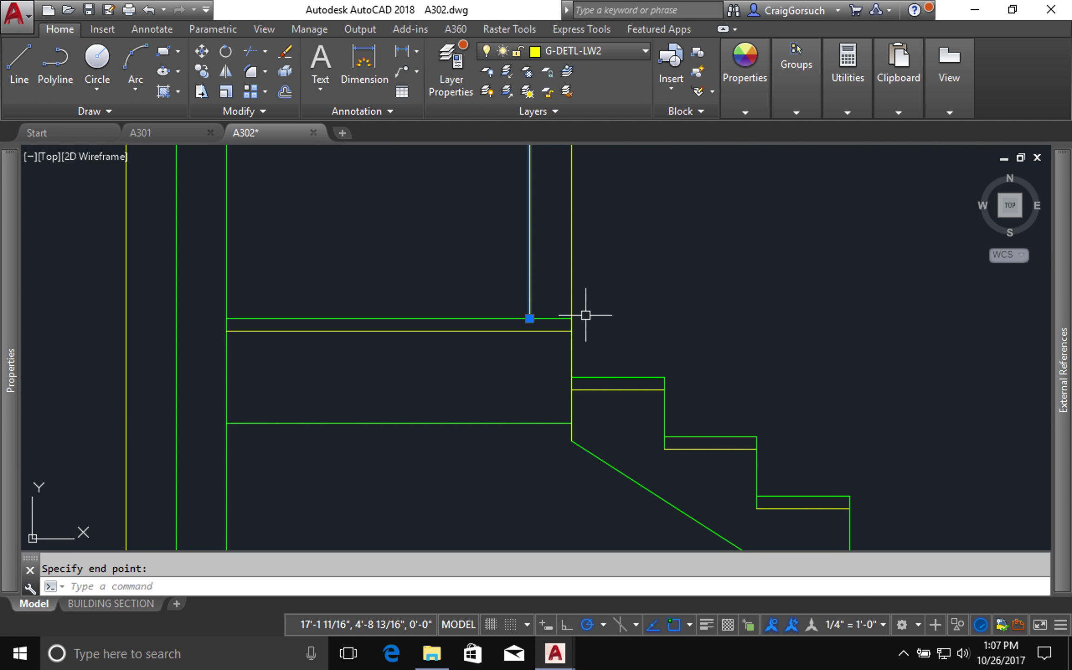
click(570, 287)
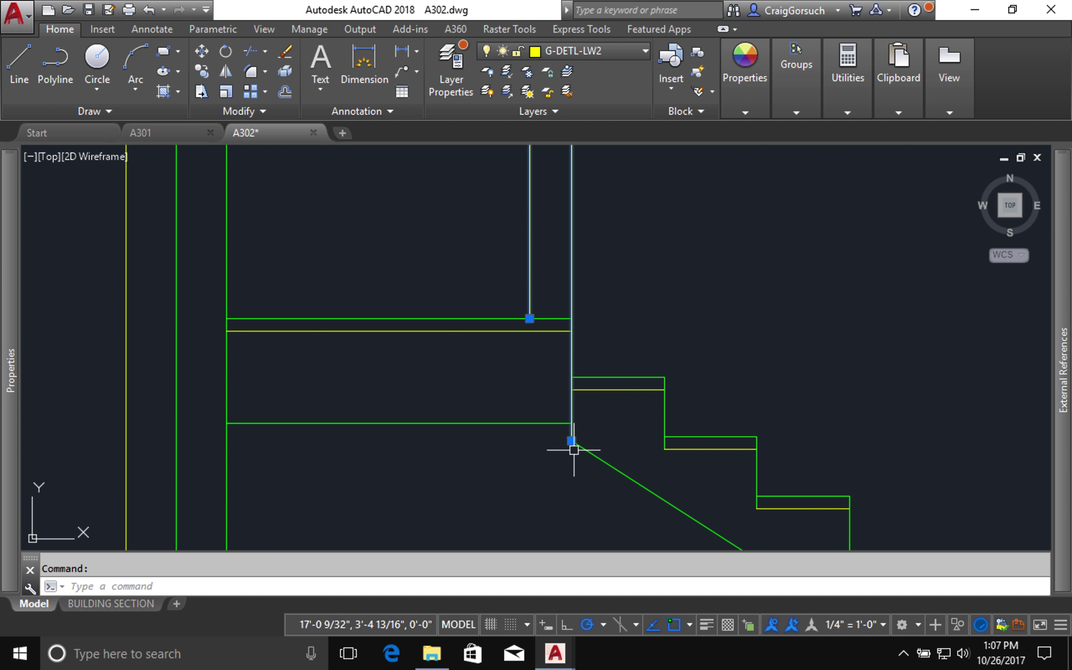
mouse_move(571, 440)
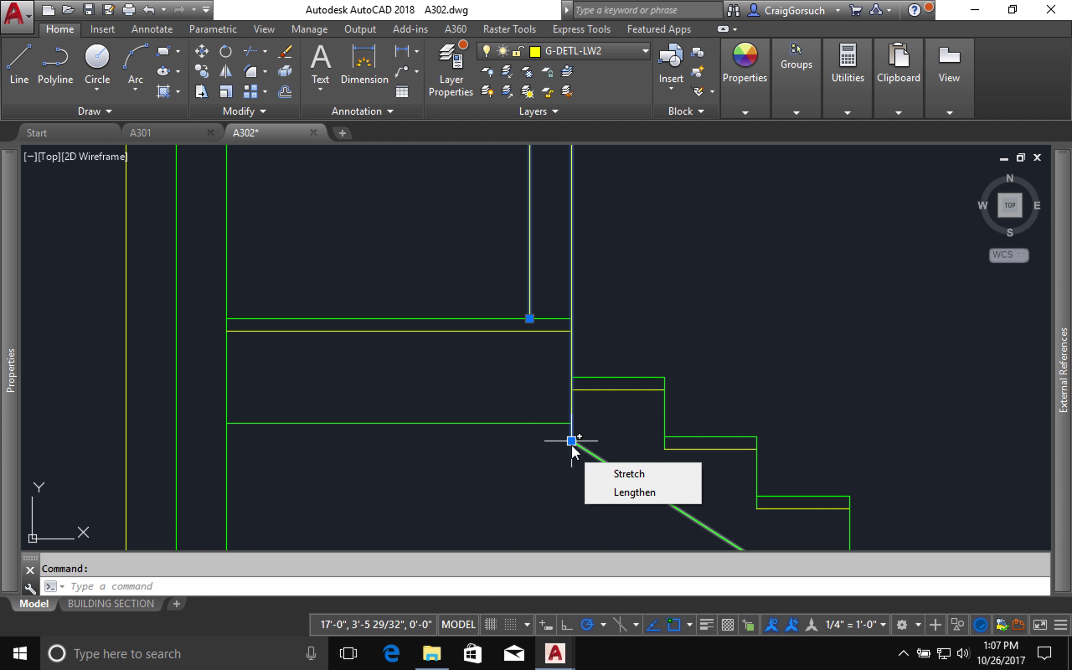
click(634, 492)
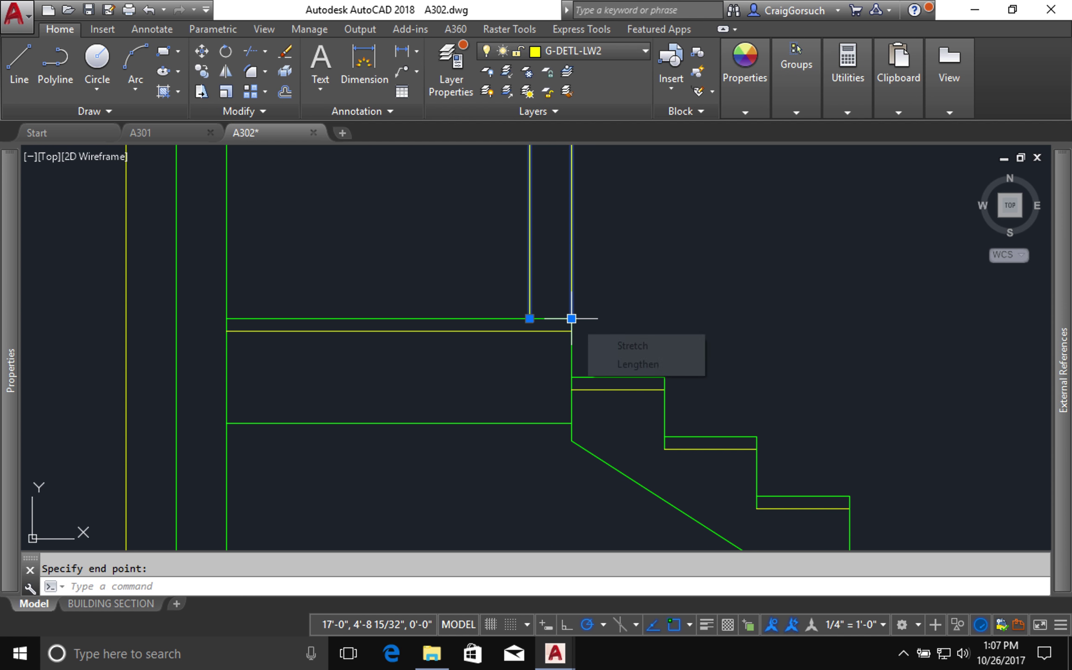
click(571, 318)
key(Escape)
- Draw a horizontal ray toward the section from the top corner of the landing in the separate stair profile
scroll(598, 321, down, 5)
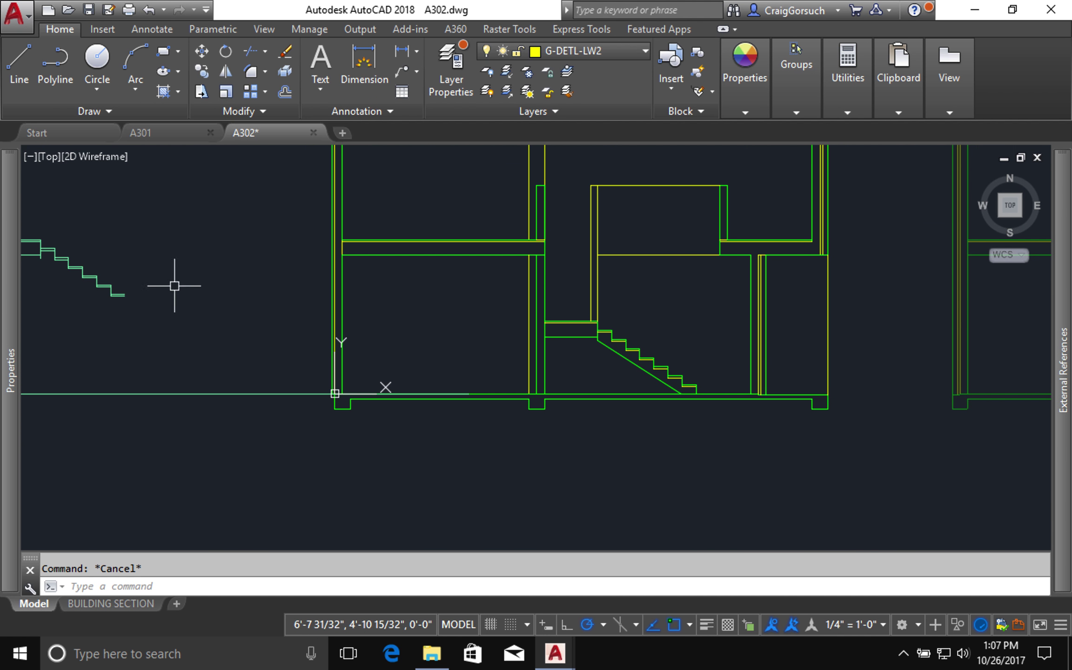
scroll(115, 283, down, 2)
middle_drag(131, 290, 259, 306)
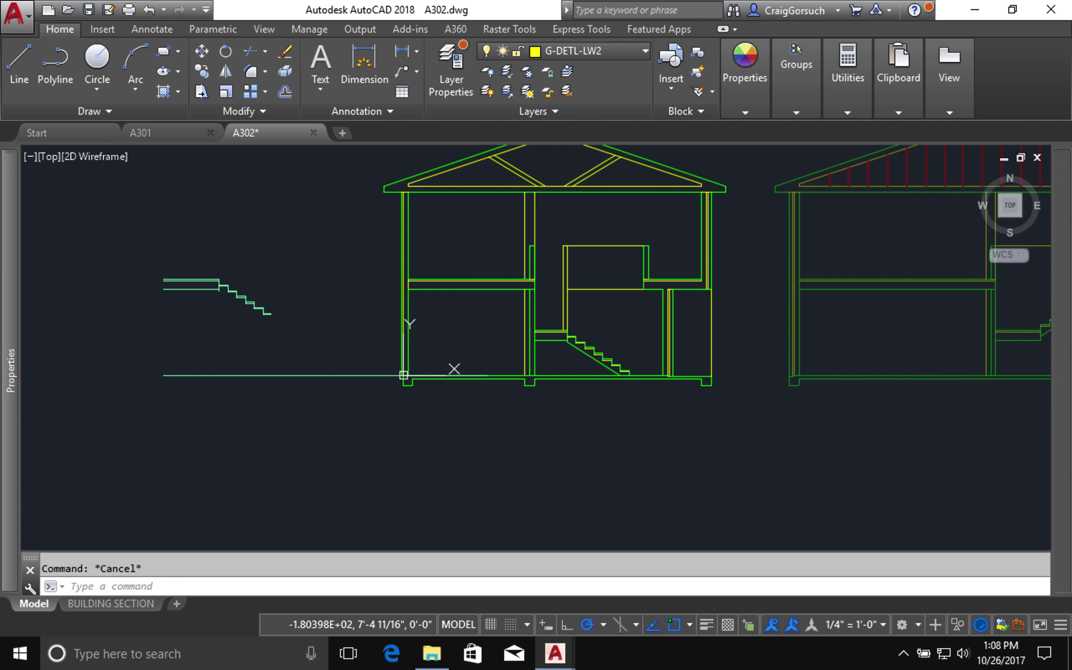
scroll(542, 224, up, 2)
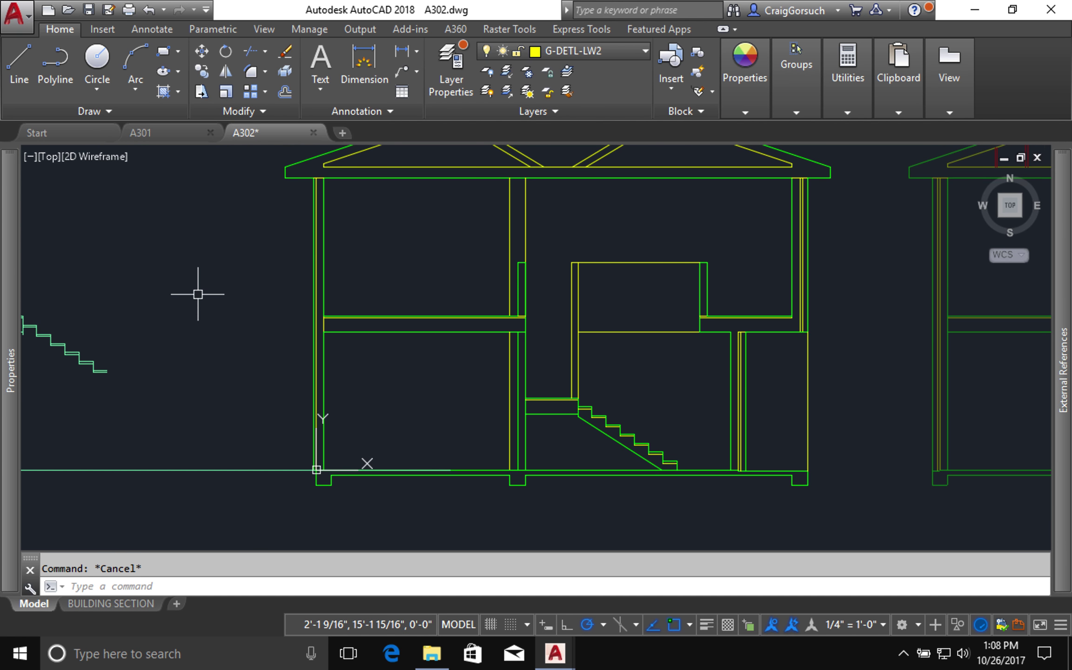
middle_drag(191, 294, 271, 302)
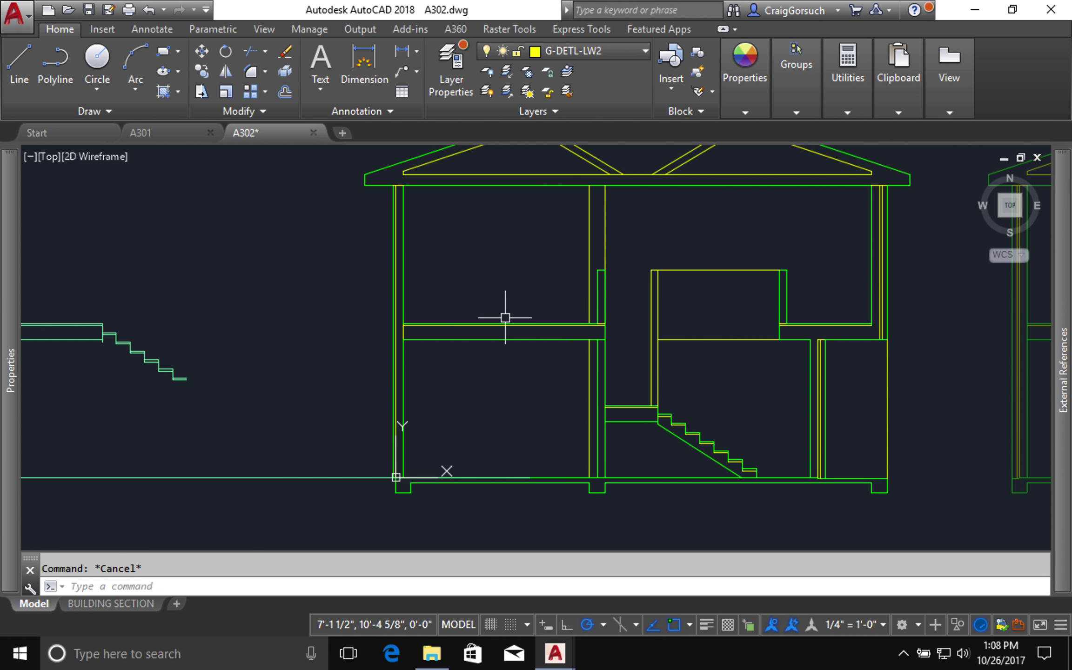
text(y)
key(Return)
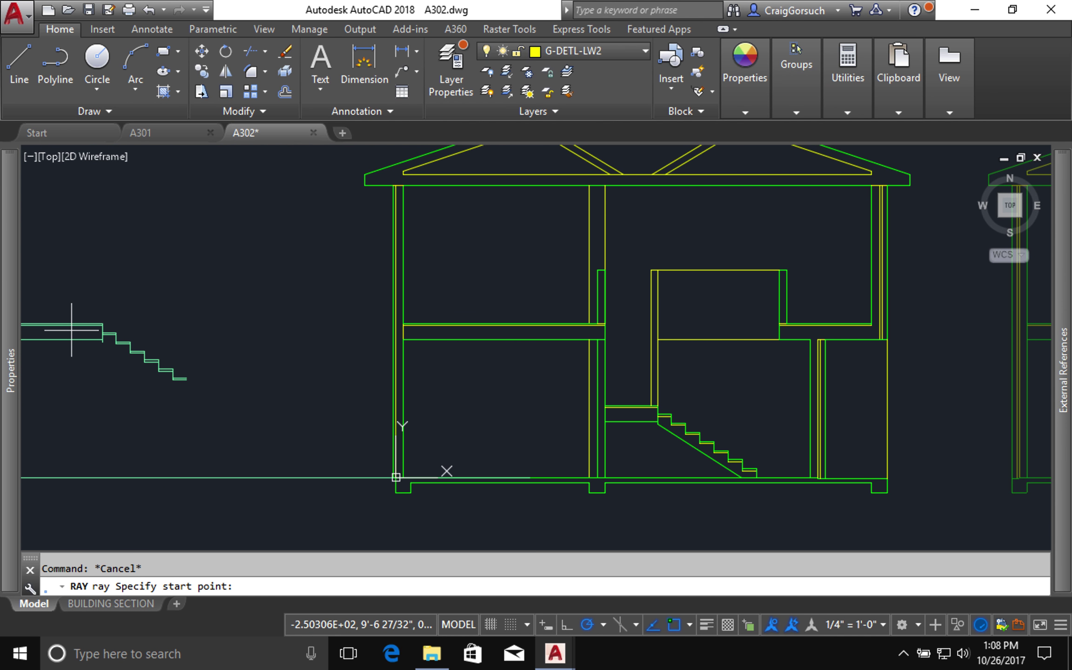
scroll(71, 330, up, 8)
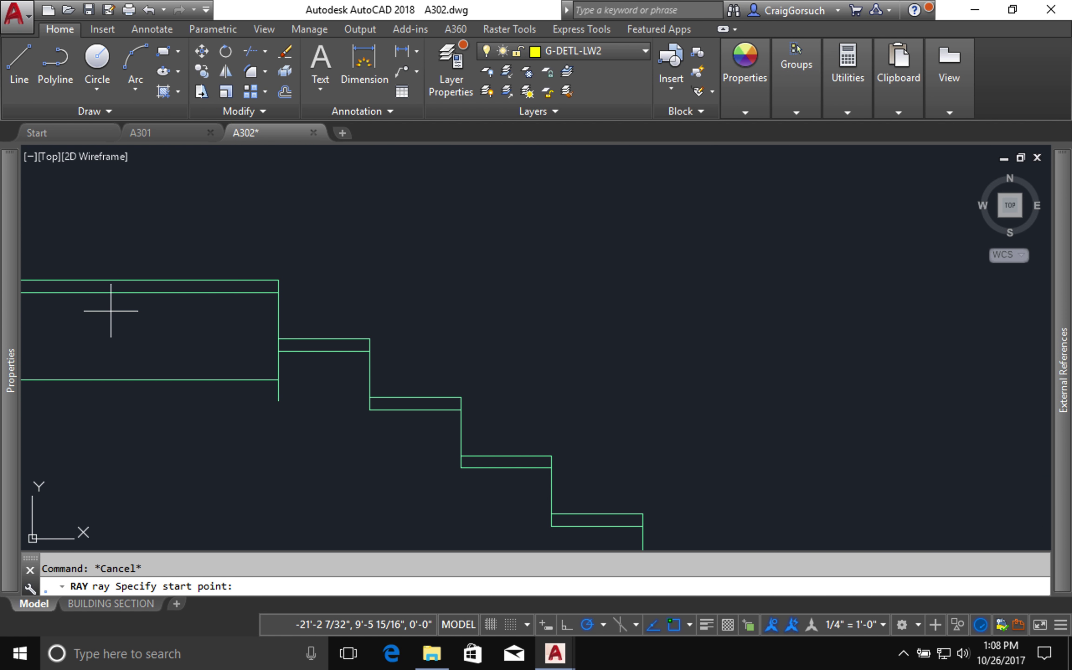
click(278, 280)
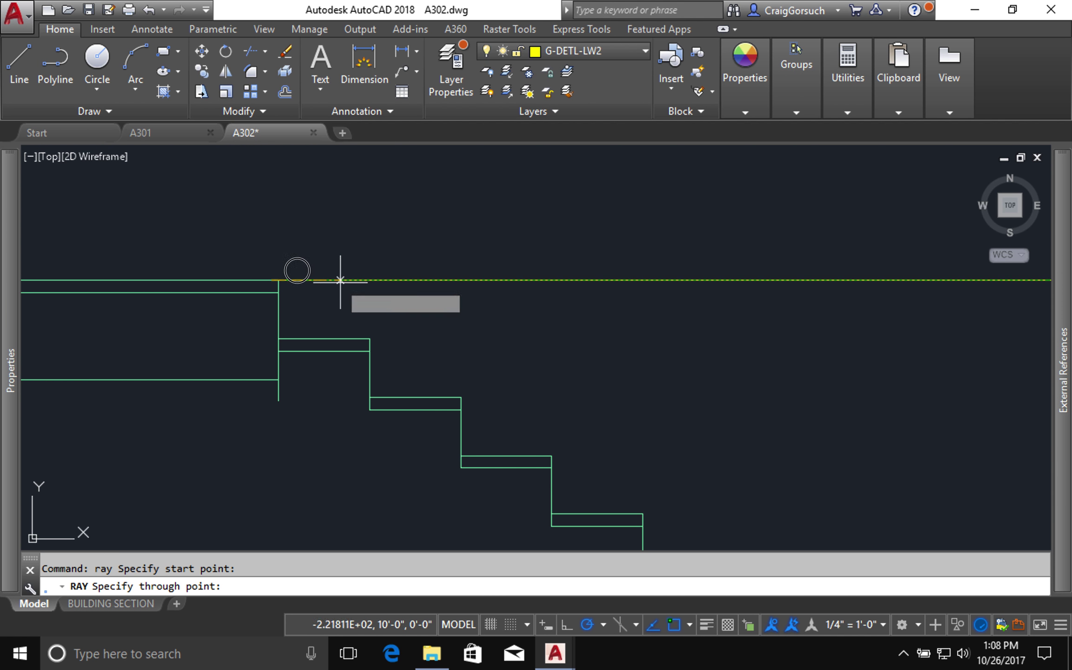
click(348, 280)
key(Return)
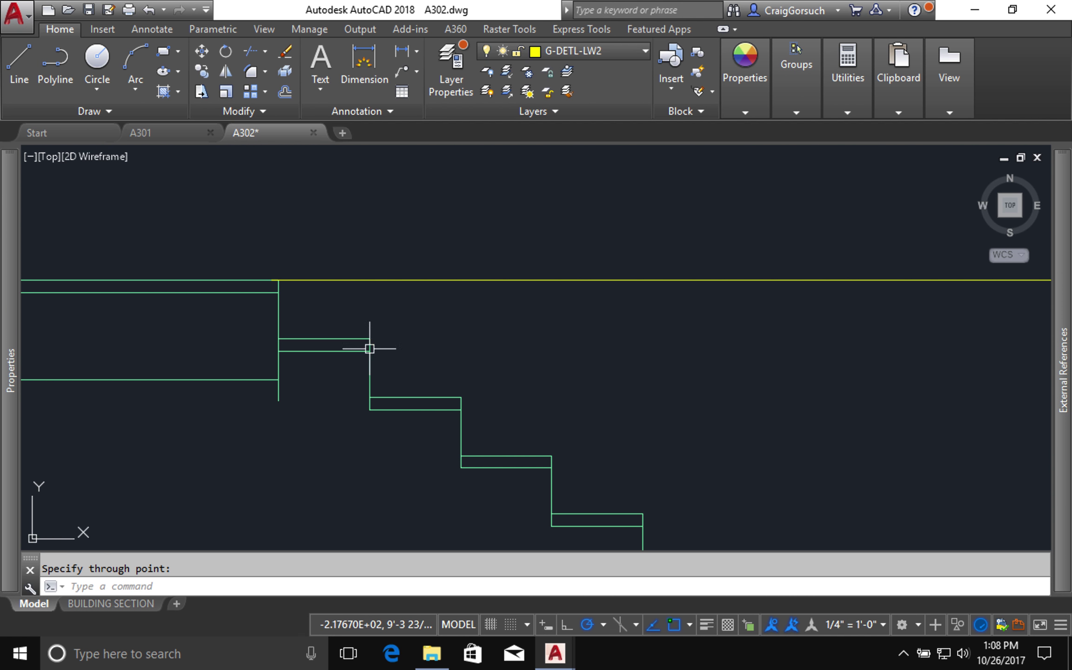
text(ray)
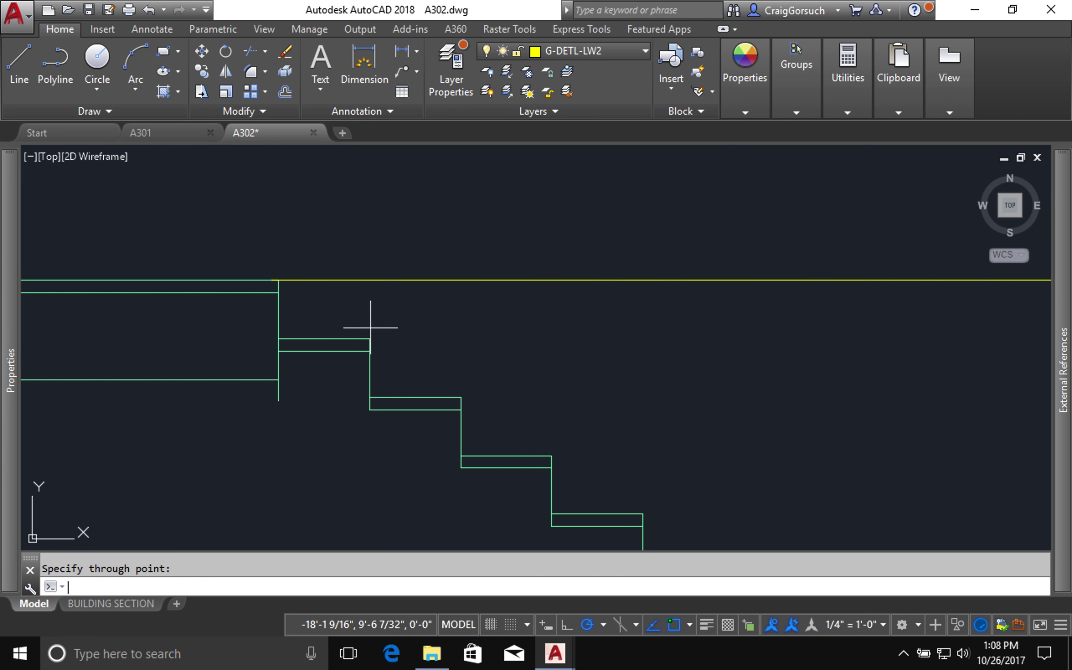
key(Return)
click(369, 339)
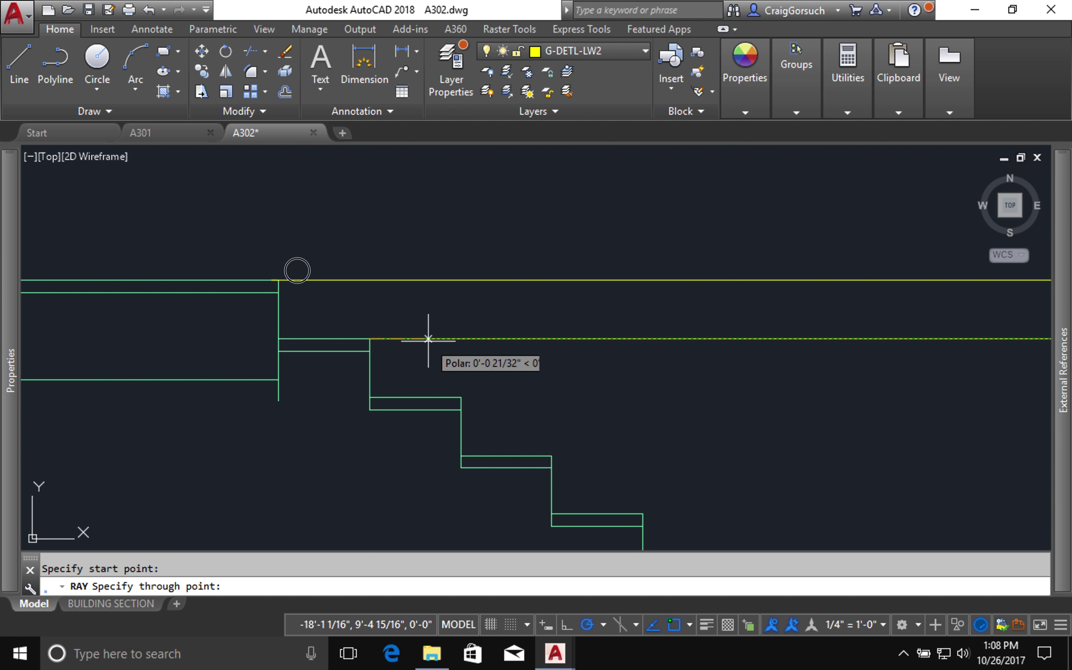
key(Escape)
click(431, 342)
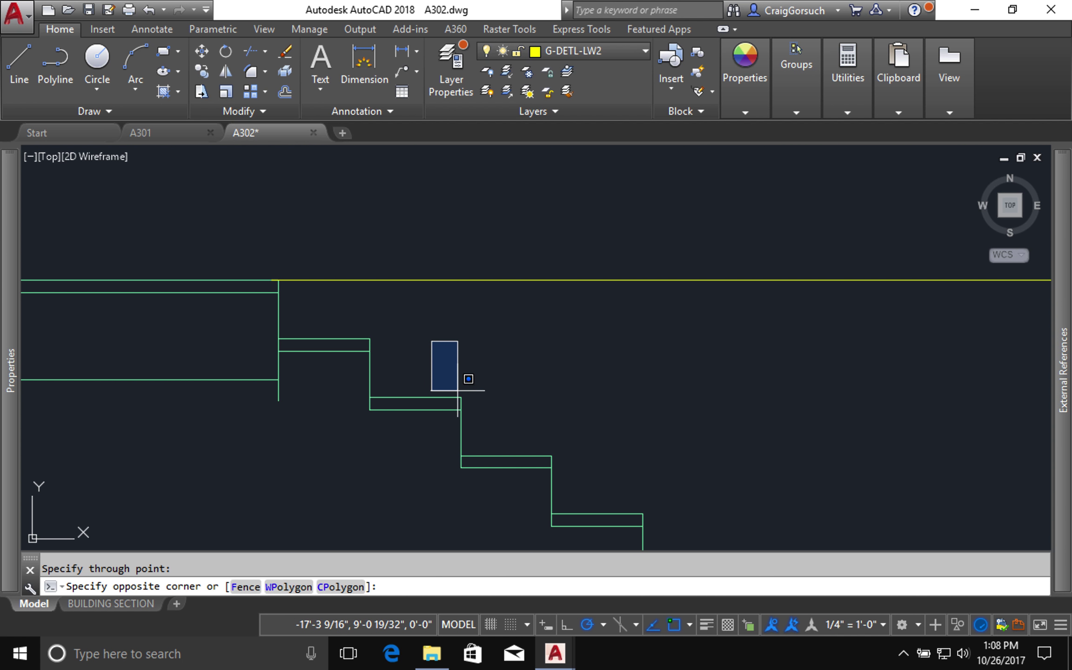
key(Escape)
- Draw a horizontal ray toward the section from the top outer corner of the first tread below the landing in the stair profile
key(Return)
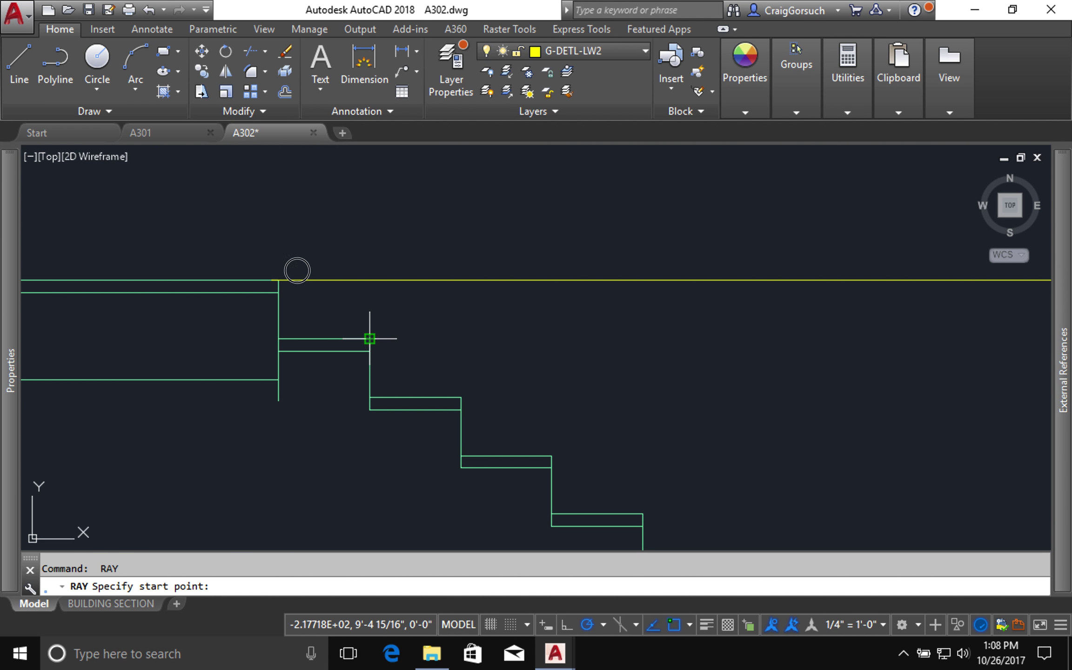
click(369, 338)
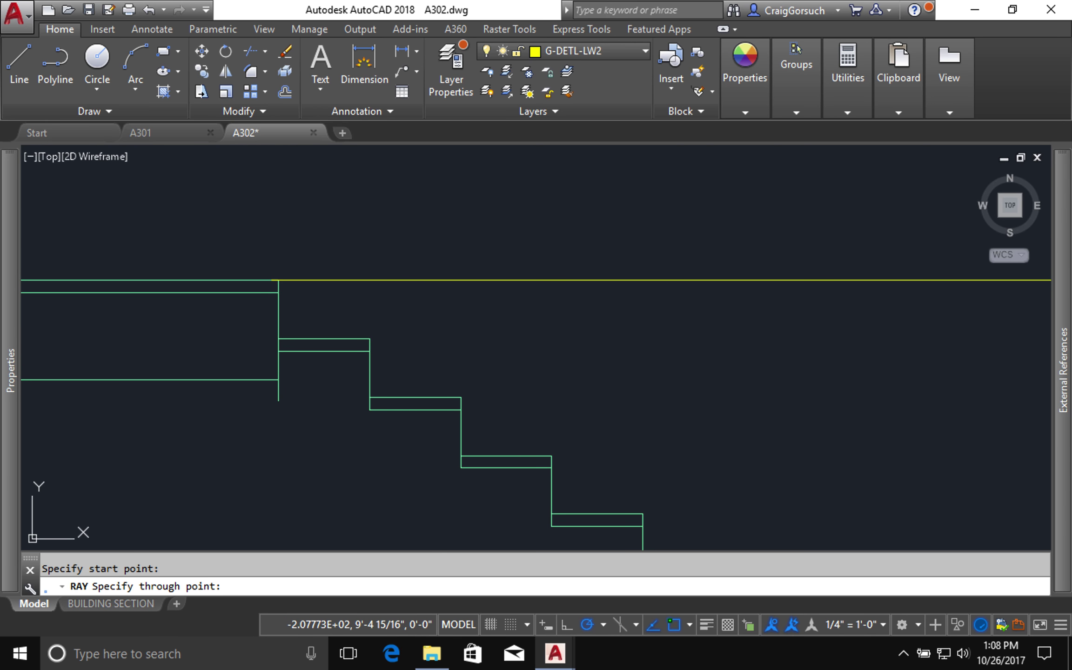
click(453, 339)
key(Return)
- Draw a horizontal ray toward the section from the top outer corner of the second tread below the landing
text(ray)
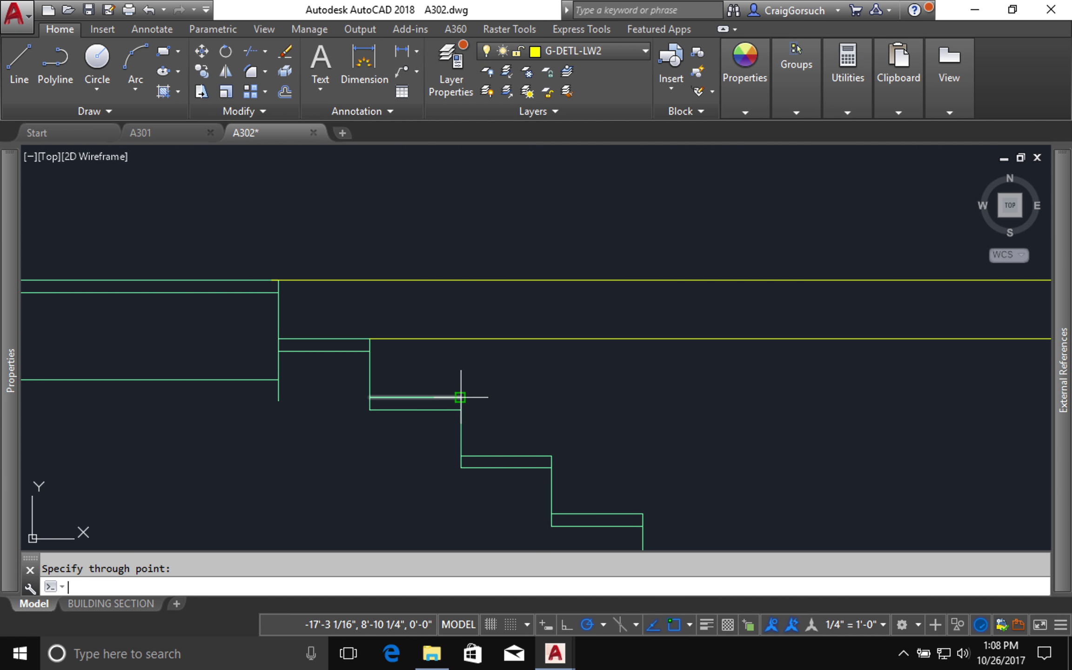
key(Return)
click(460, 396)
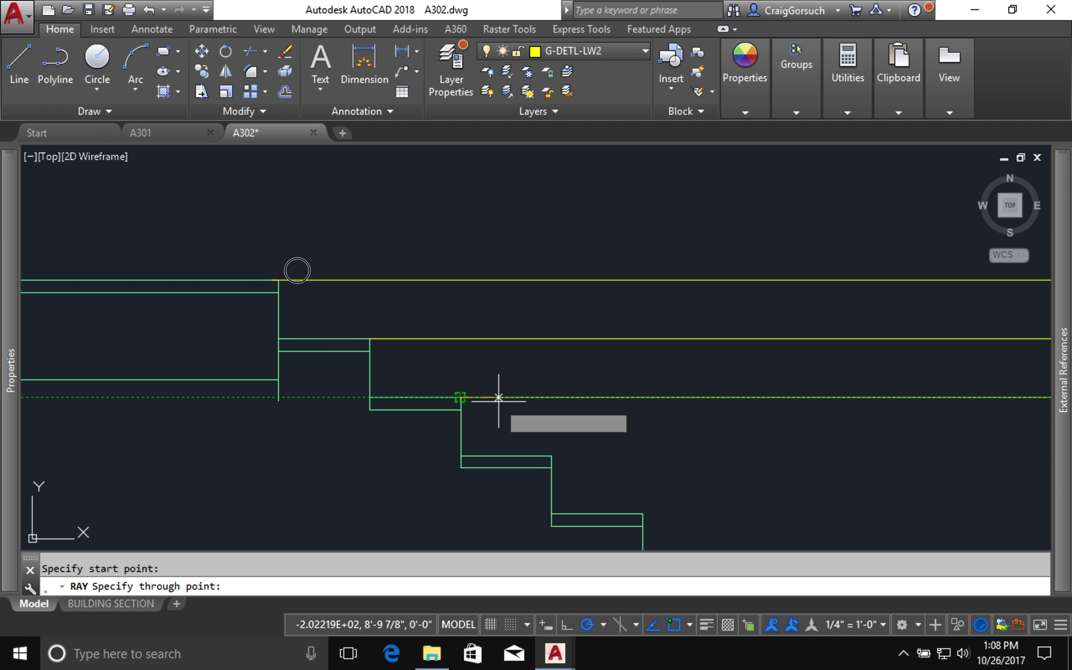
click(499, 397)
key(Return)
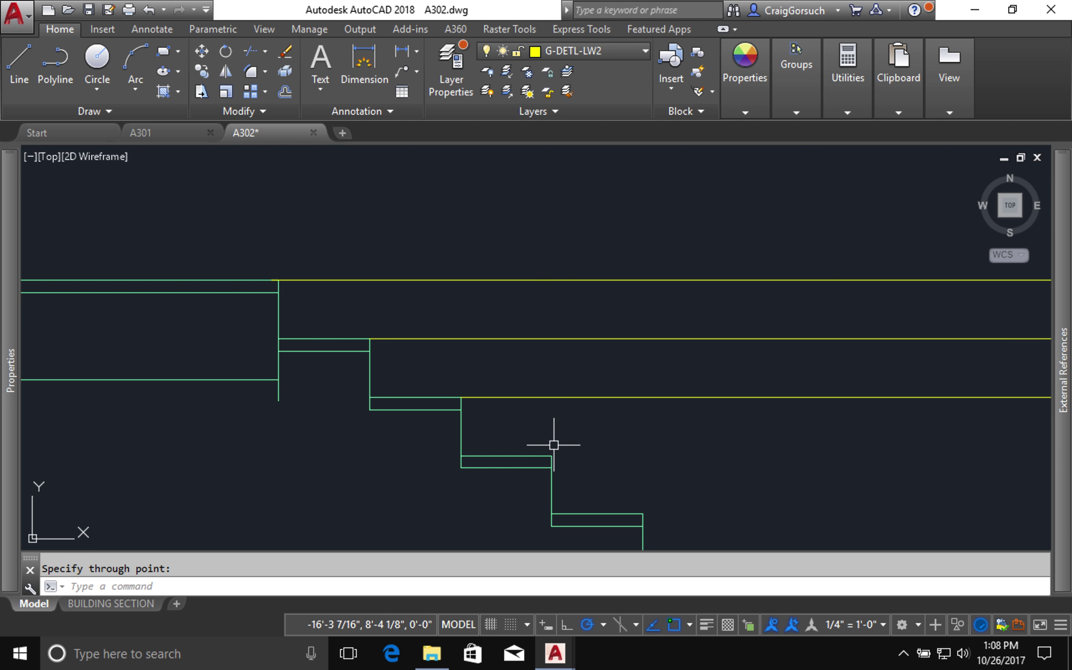
- Draw a horizontal ray toward the section from the top outer corner of the third tread below the landing
key(Return)
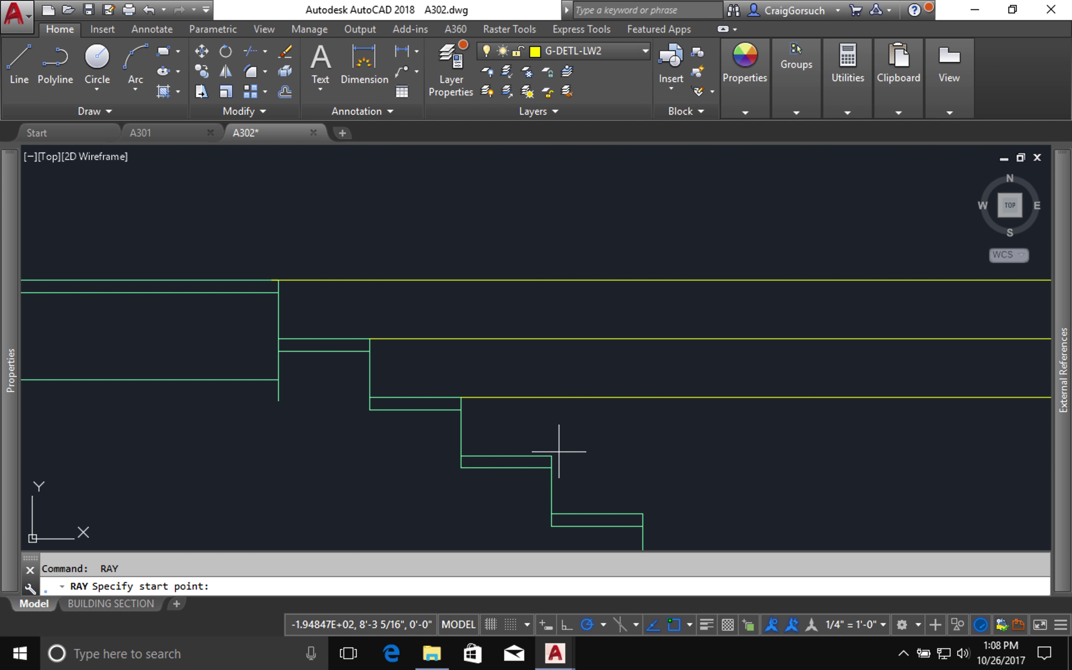
click(553, 455)
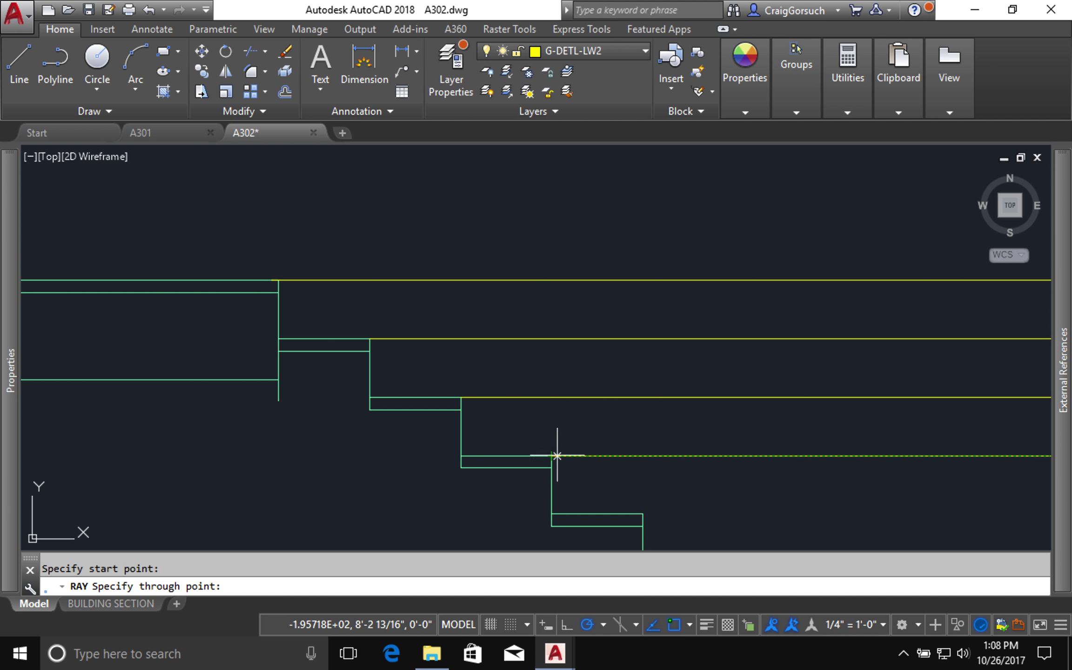
click(602, 456)
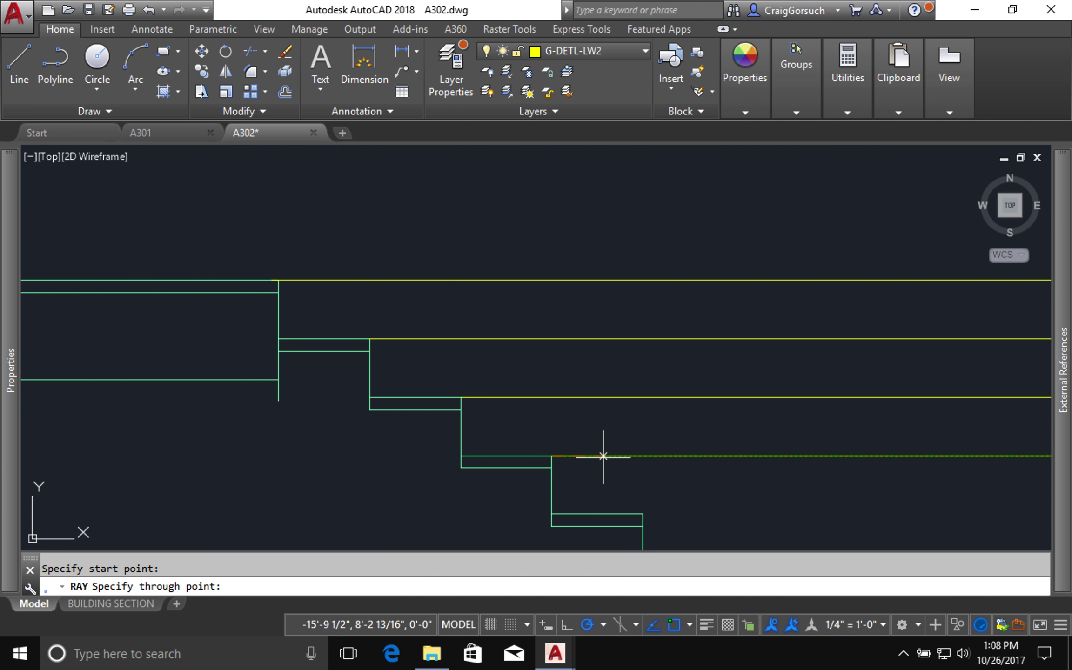
key(Return)
- Trim the four projected tread rays where they run past the near vertical line of the low stair wall in the section
scroll(604, 457, up, 4)
scroll(603, 457, up, 4)
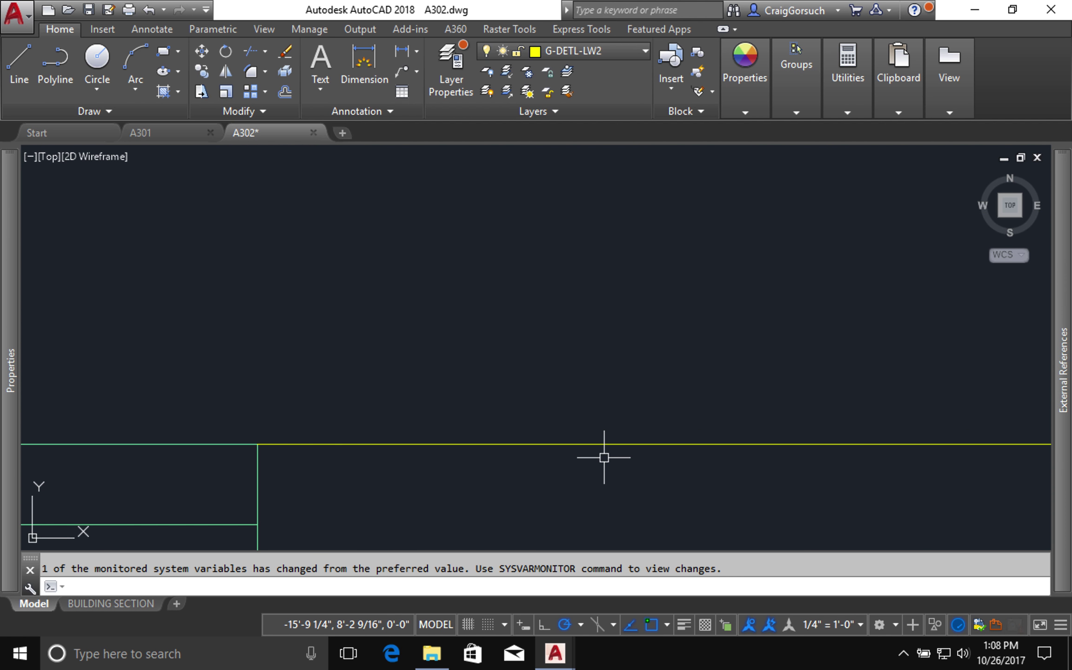
scroll(604, 457, down, 6)
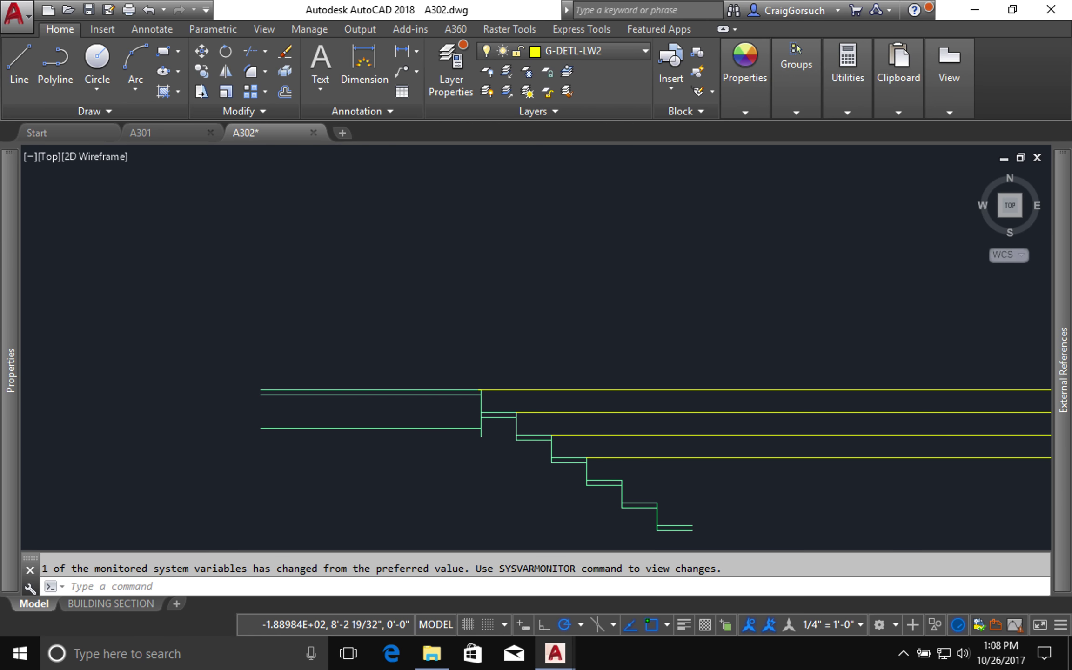
scroll(604, 457, down, 2)
middle_drag(604, 457, 48, 390)
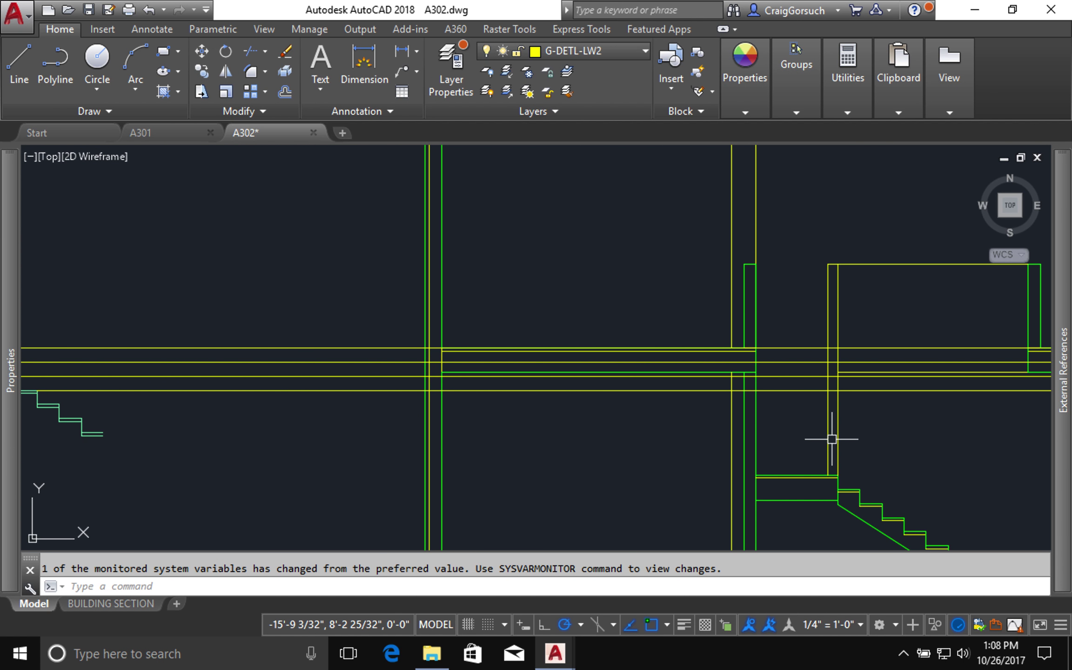
scroll(830, 406, up, 6)
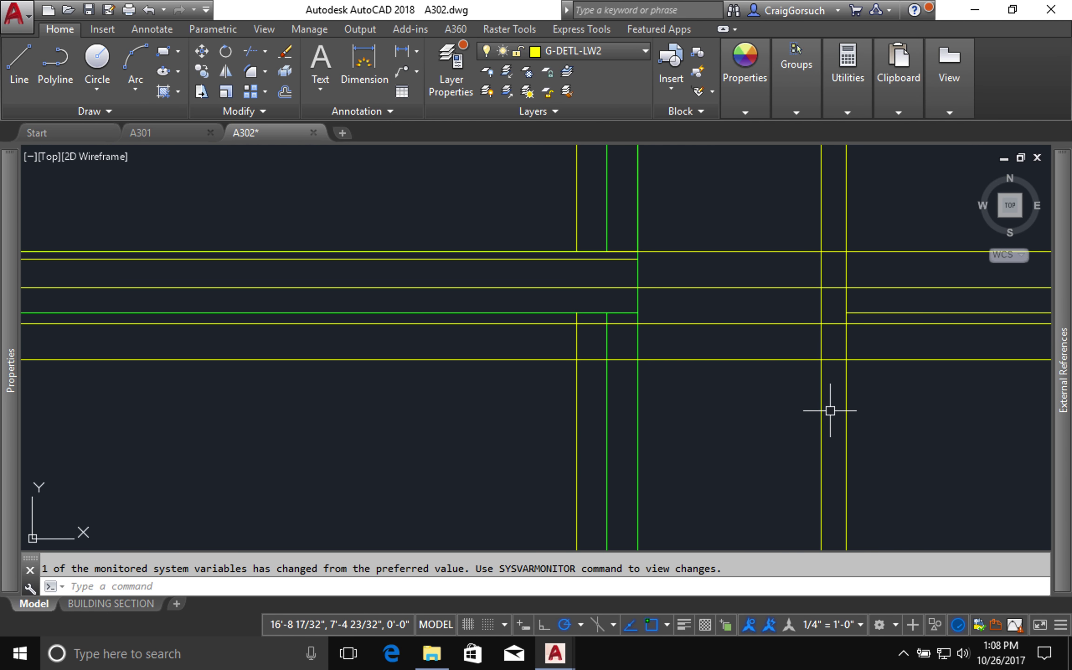
middle_drag(830, 407, 759, 441)
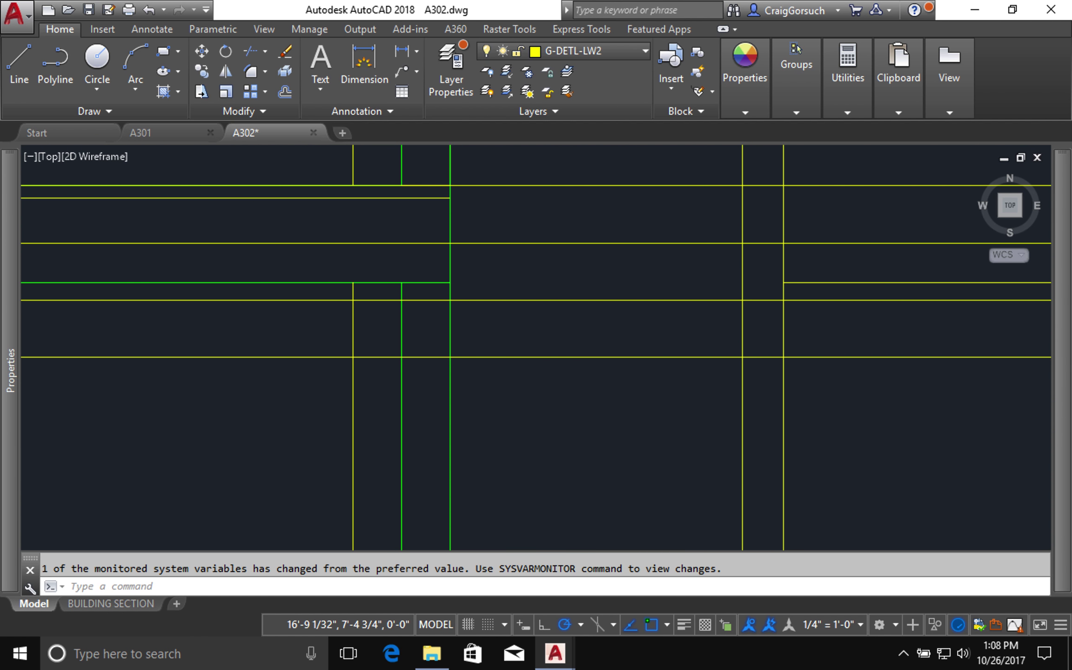
text(tr)
key(Return)
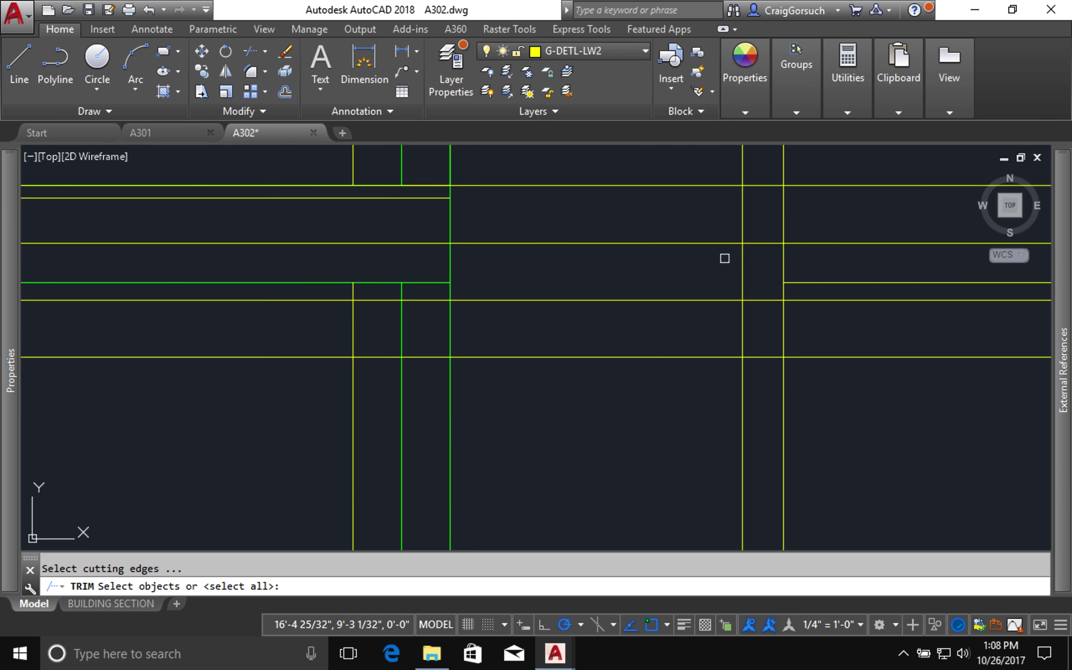
click(747, 170)
key(Return)
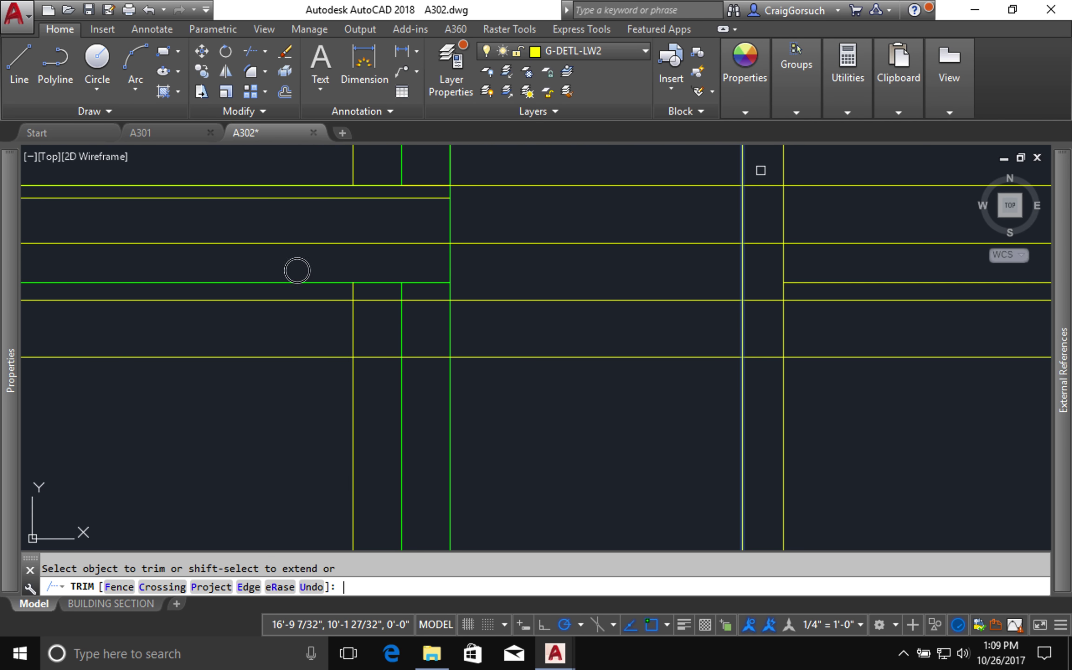
double_click(760, 170)
click(754, 372)
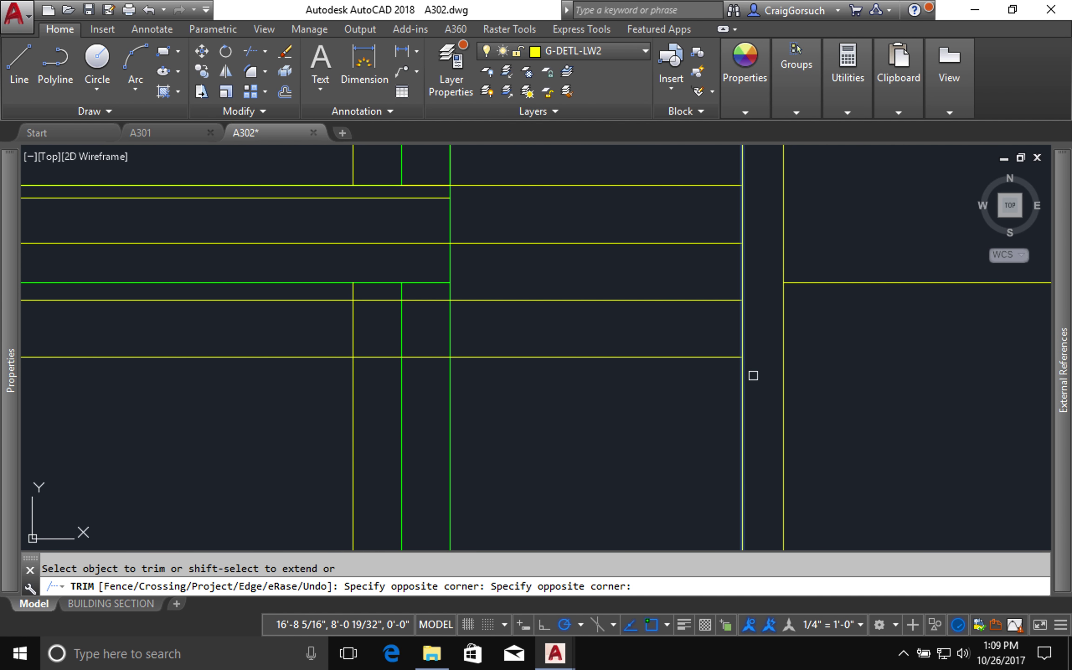
key(Return)
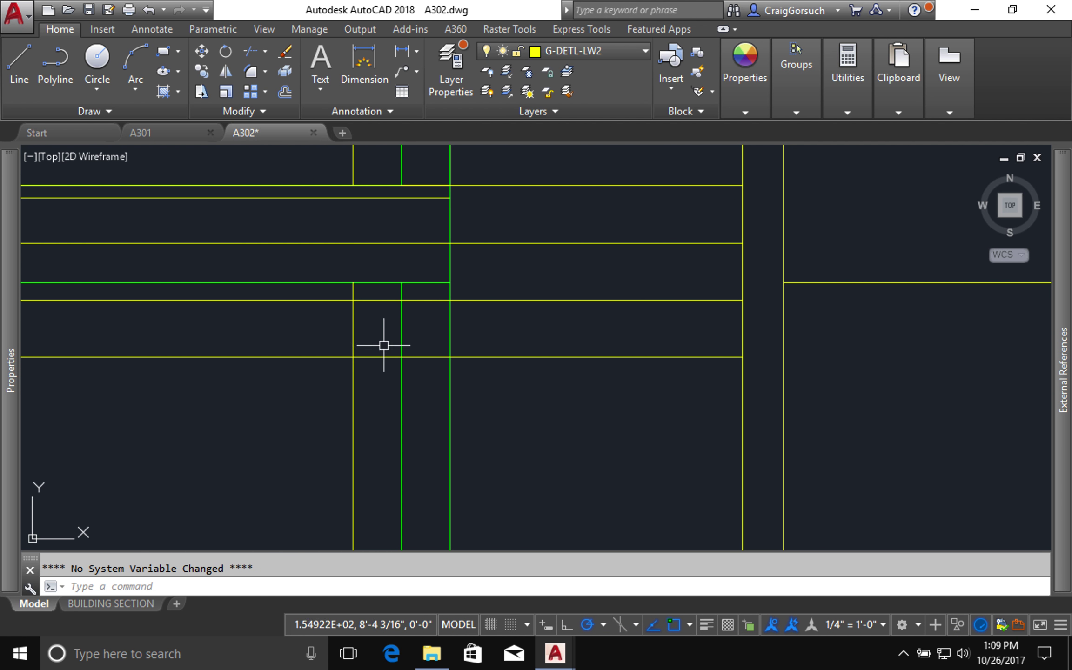
- Trim the four tread rays on the floor side, using the green wall face line segments beside the stair opening as cutting edges
key(Return)
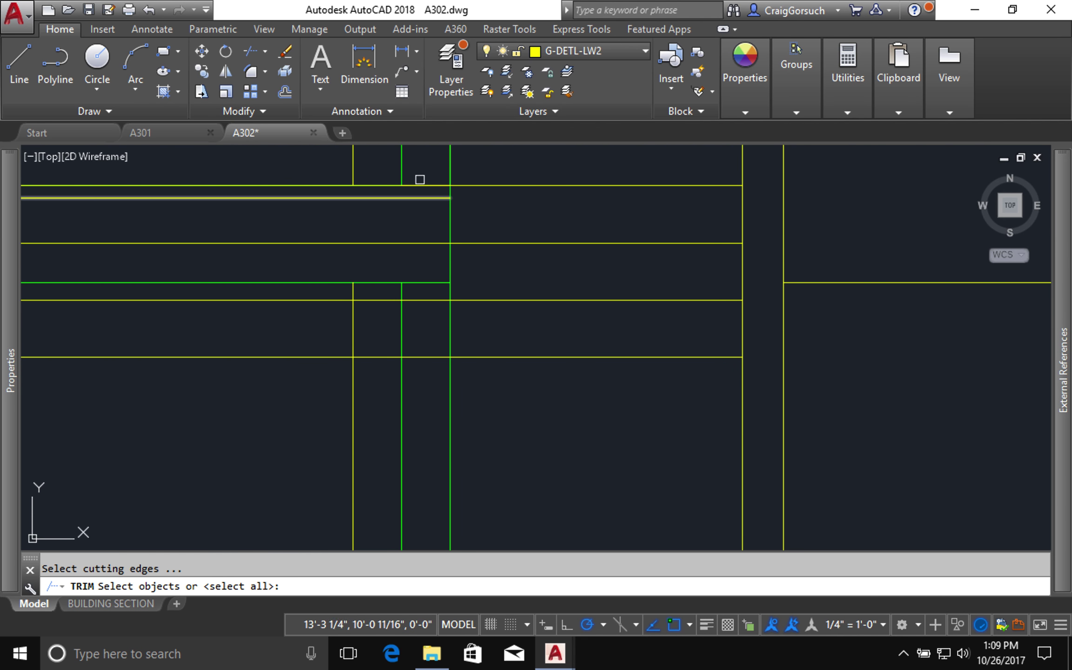
click(450, 165)
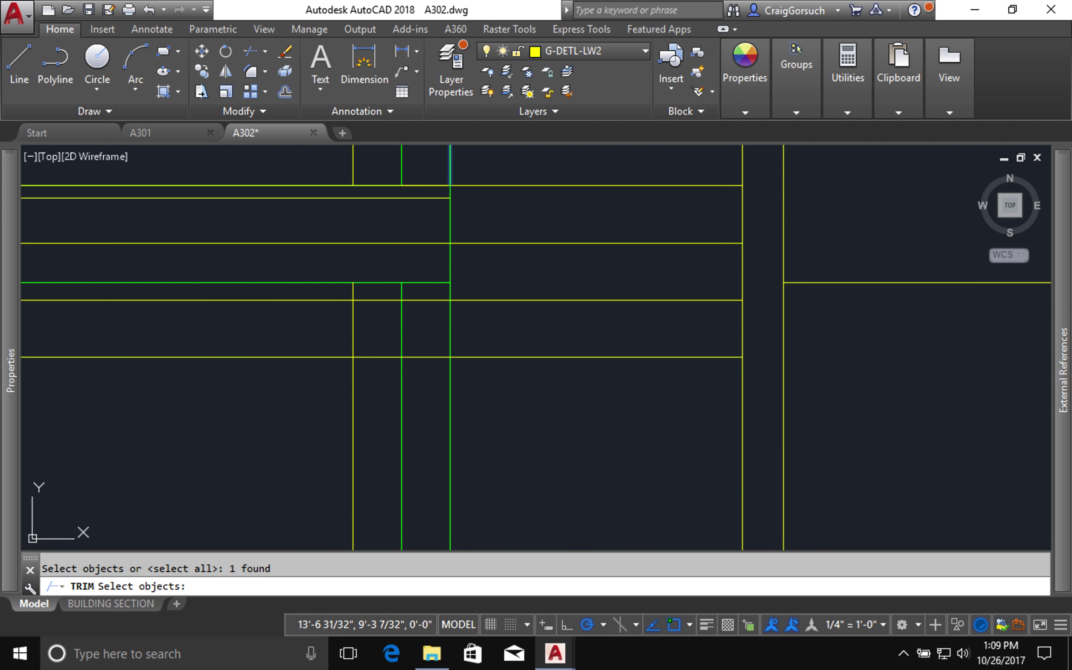
click(450, 258)
click(448, 335)
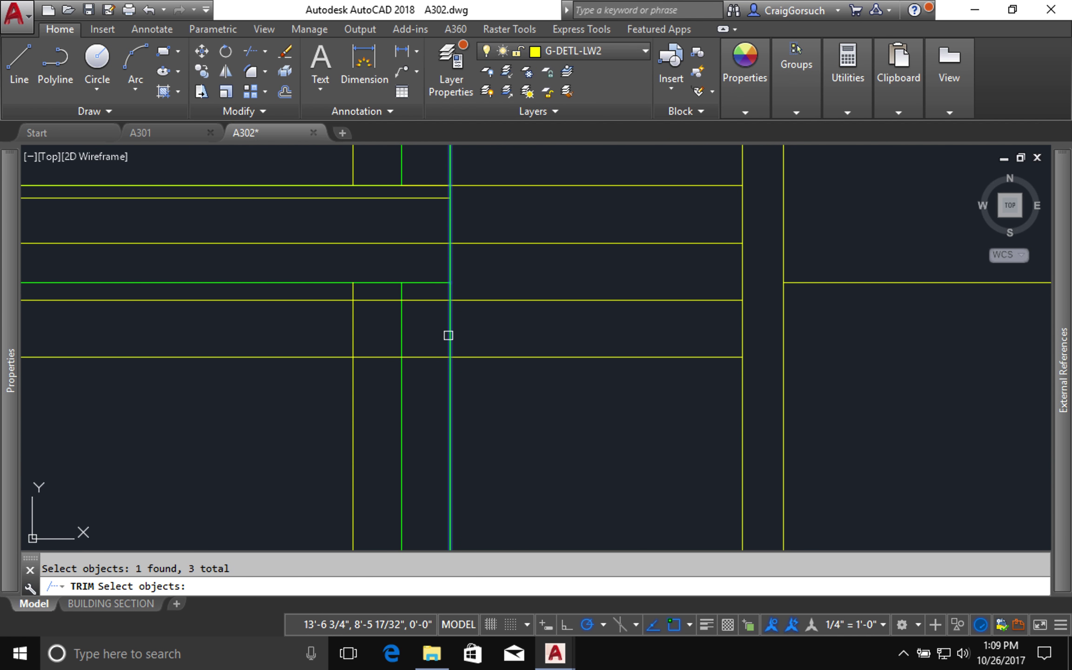
key(Return)
click(434, 358)
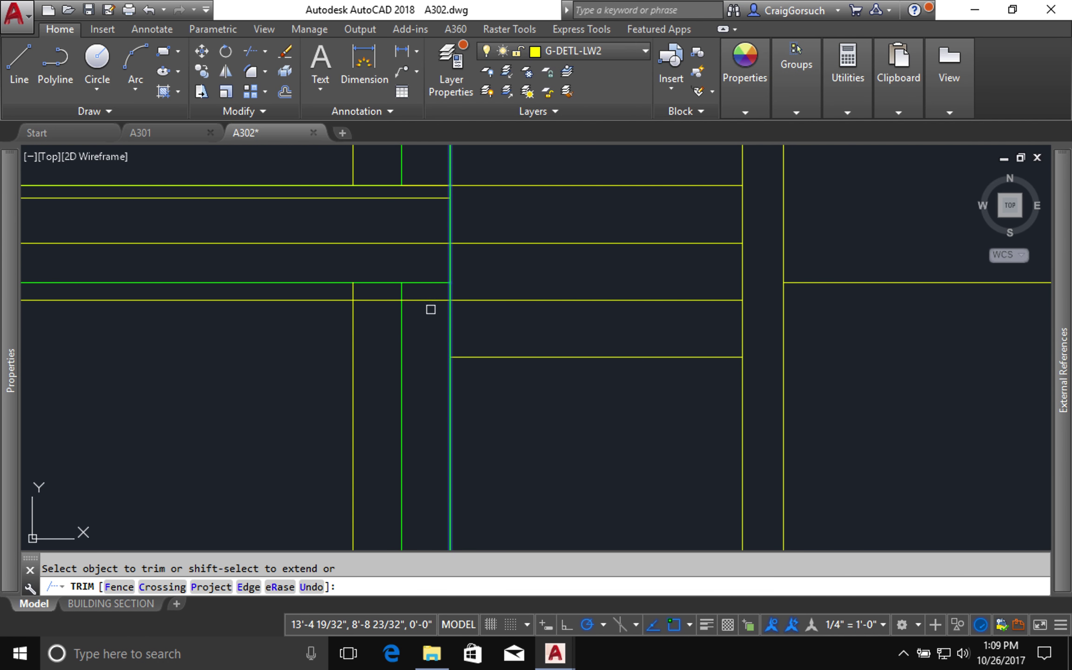
click(430, 296)
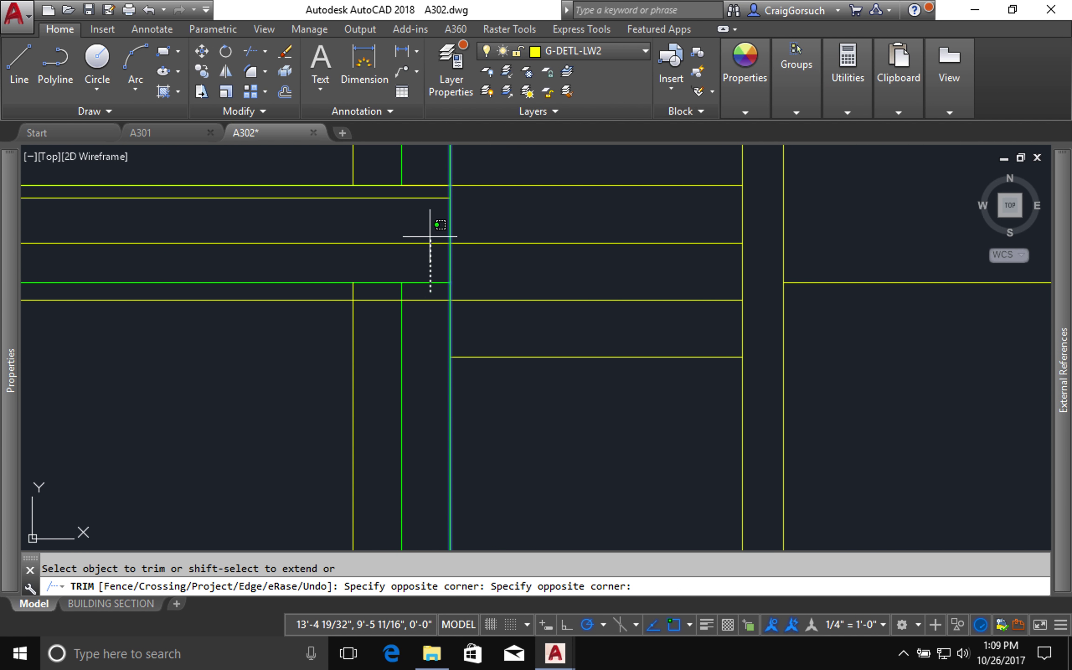
click(409, 359)
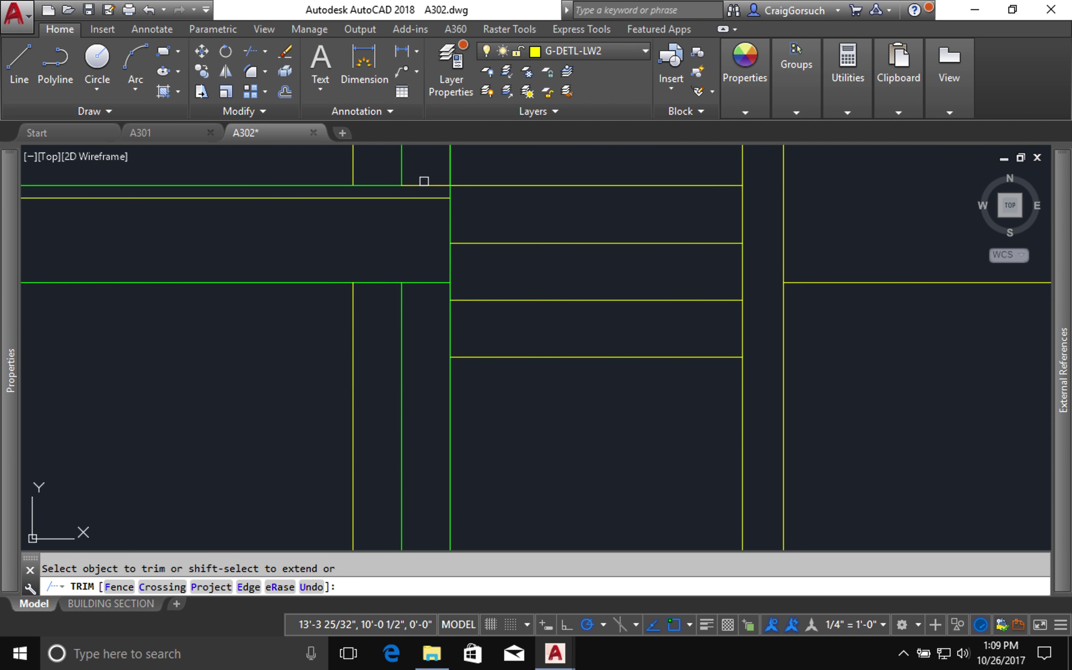
key(Return)
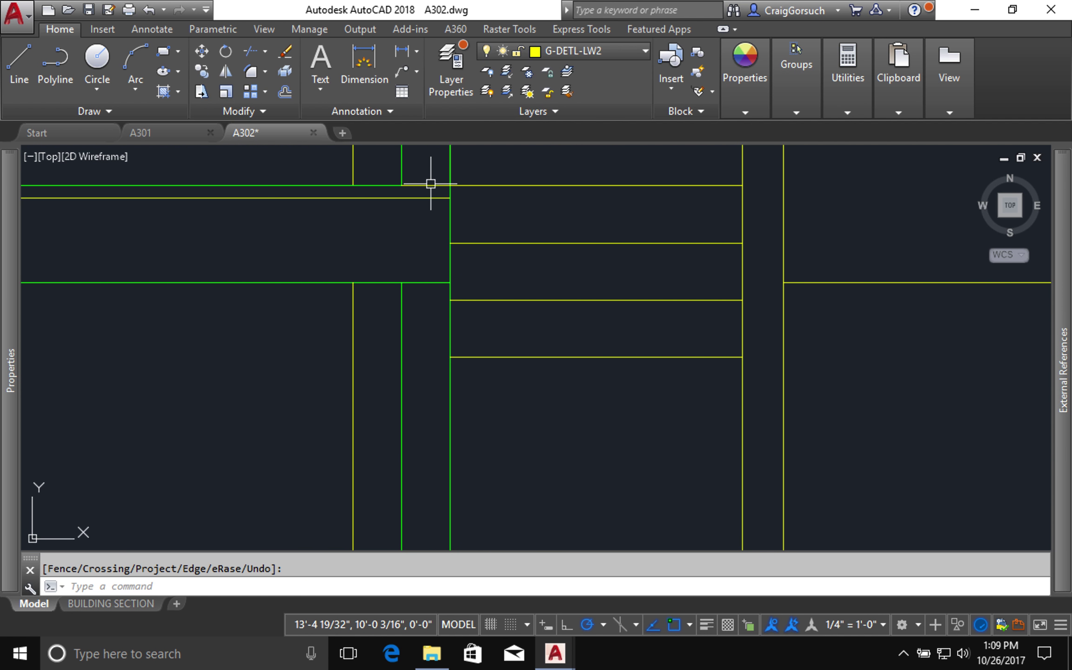
- Copy the three lower tread lines down twice, using the top tread line's midpoint as base point, to fill the opening to the landing
key(Return)
click(681, 242)
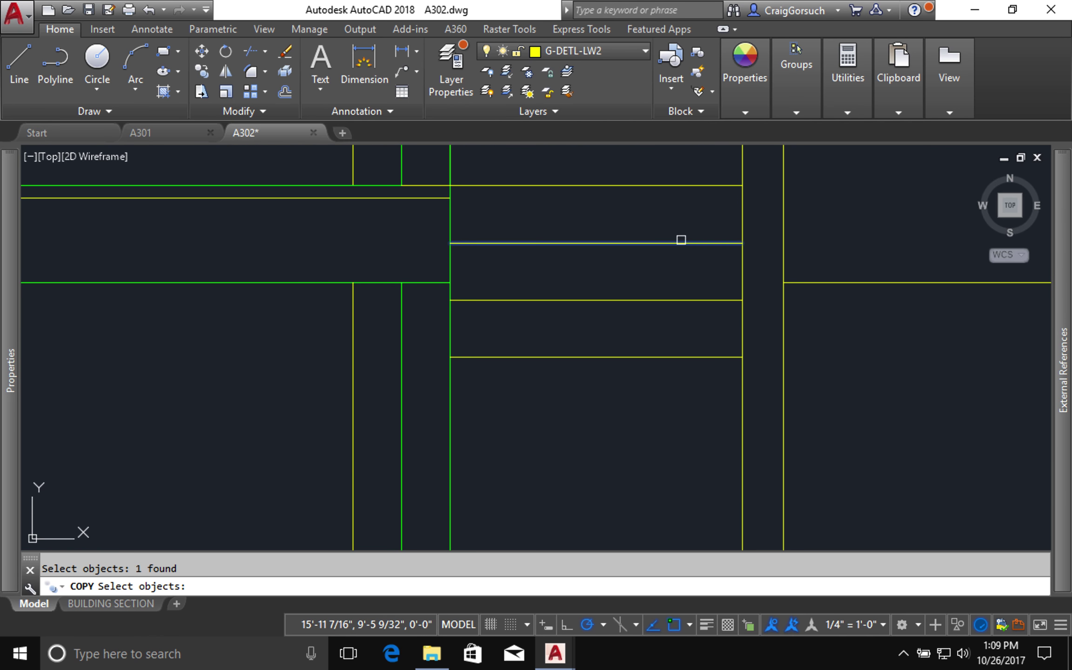
click(602, 454)
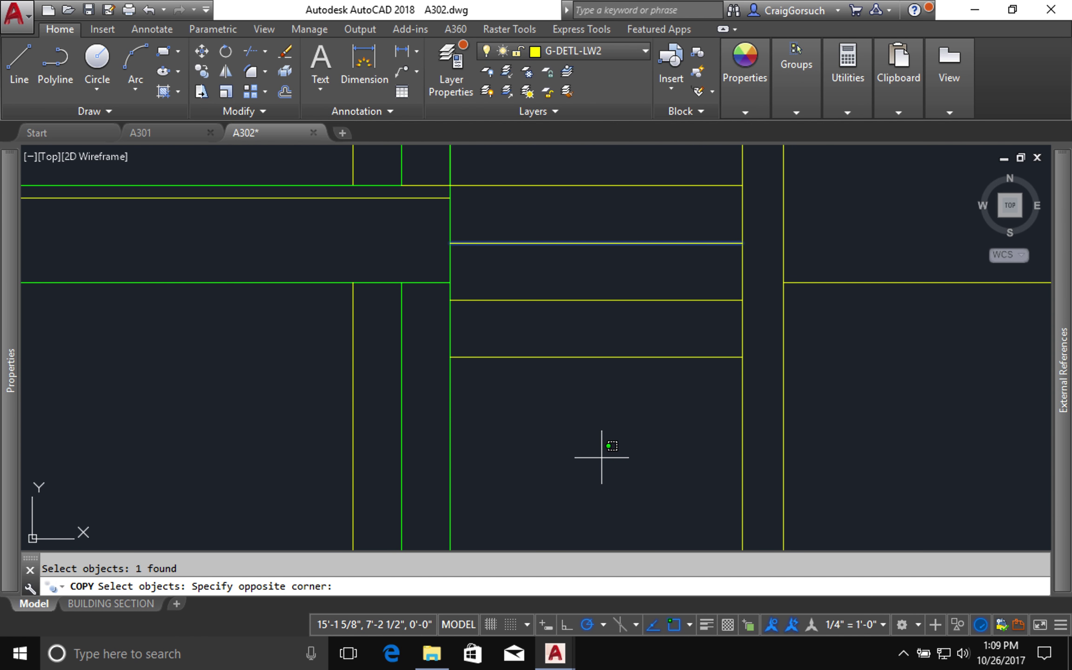
click(559, 293)
key(Return)
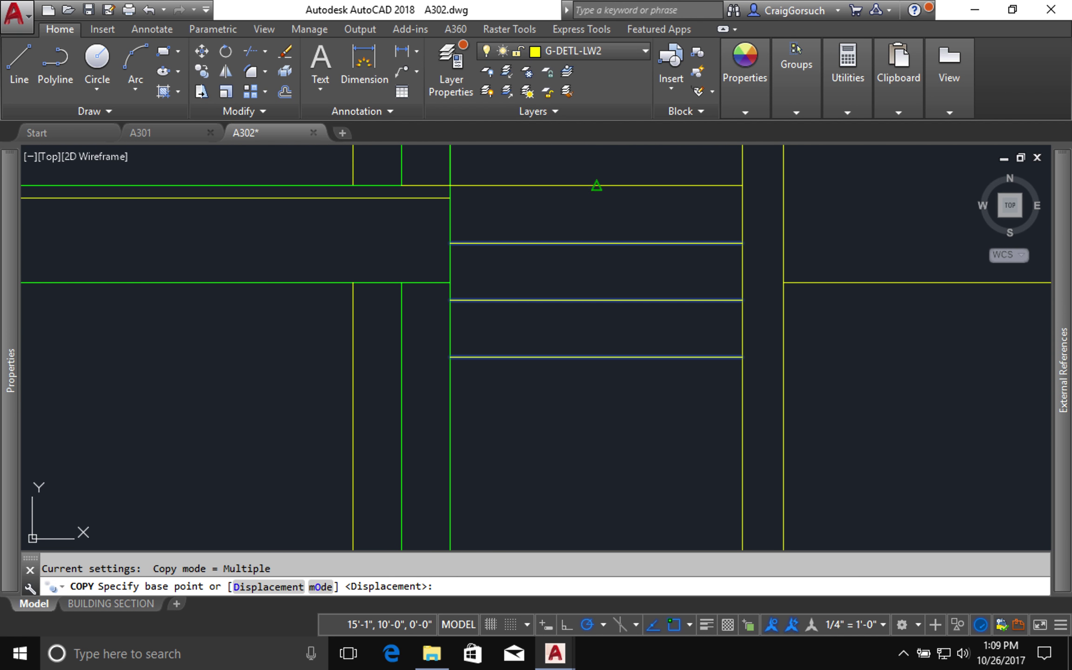
click(571, 185)
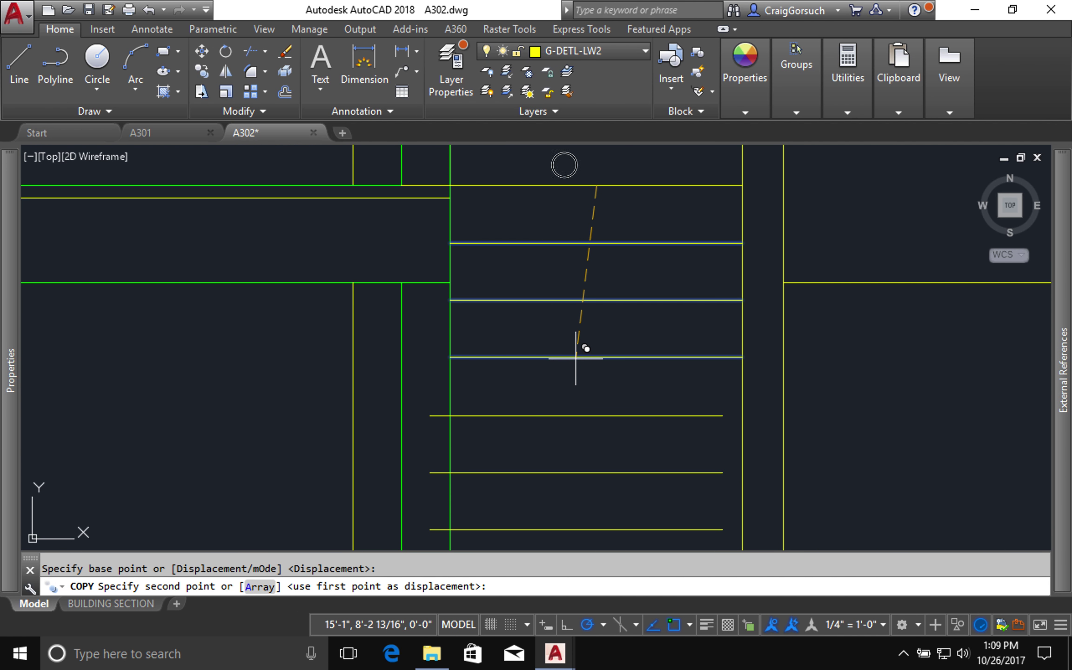
click(574, 364)
middle_drag(575, 364, 555, 156)
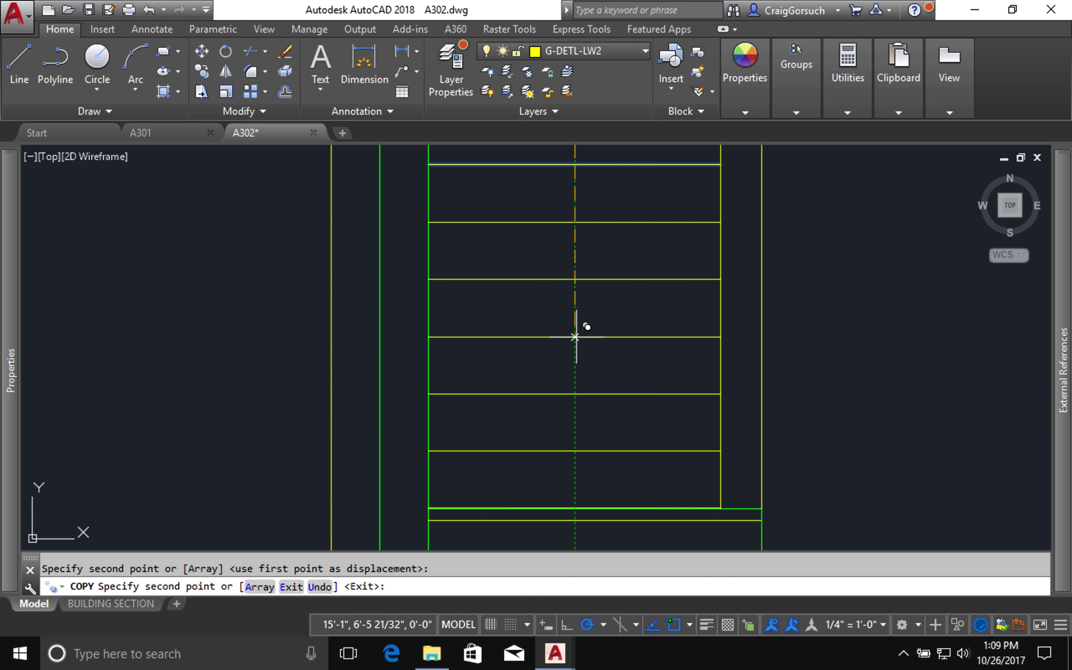
key(Return)
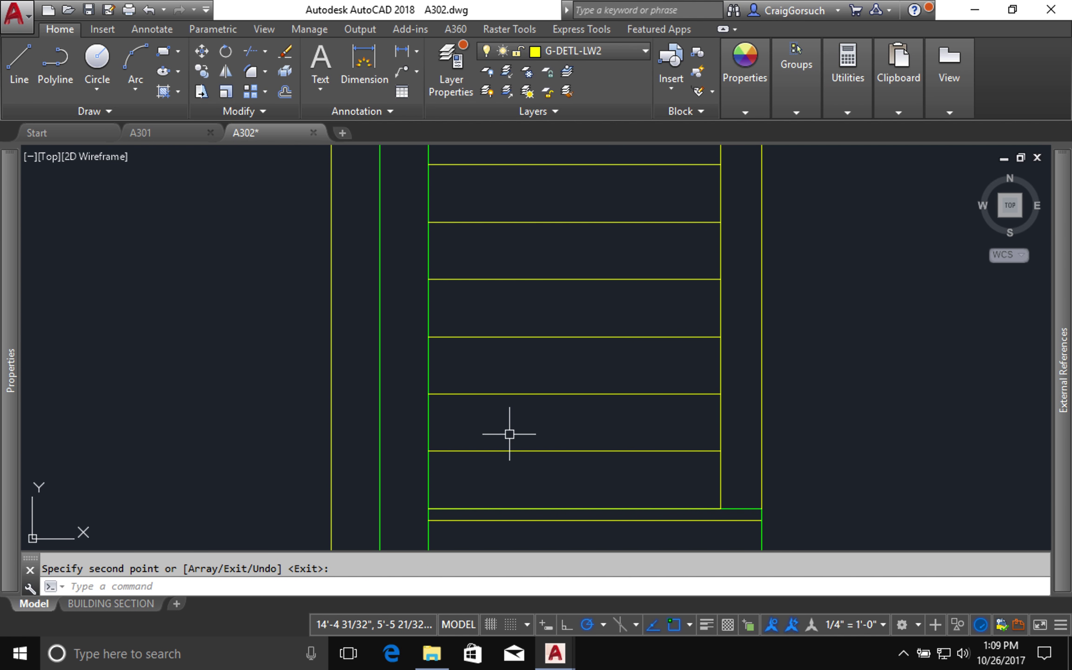
- Erase the copied tread line that overlaps the landing's top surface
click(412, 489)
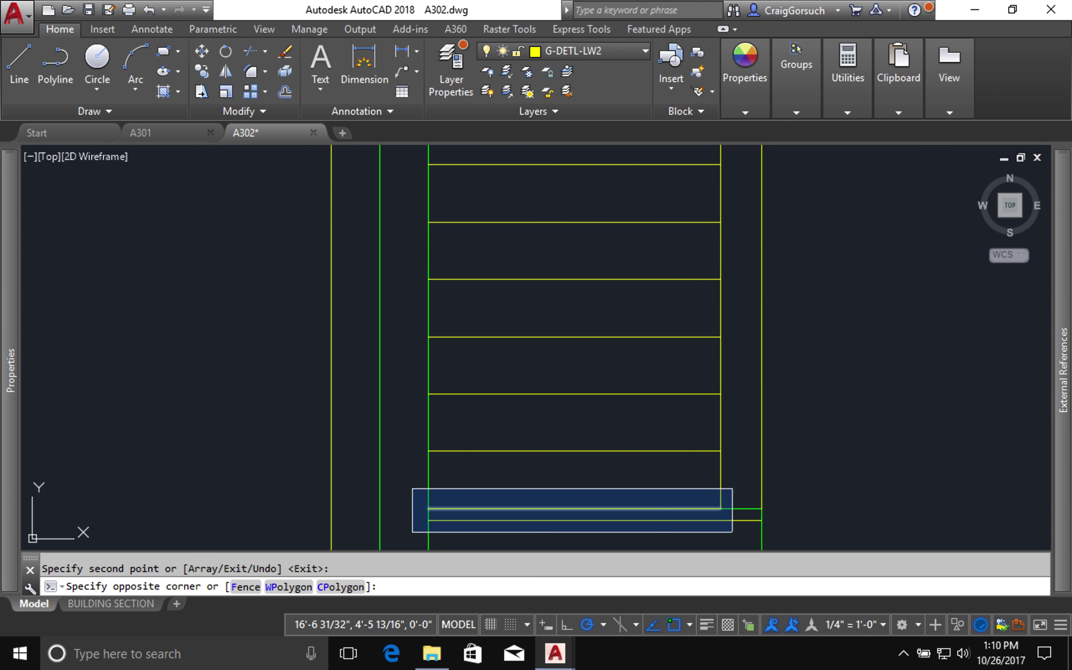
click(731, 531)
text(e)
key(Return)
scroll(732, 532, up, 4)
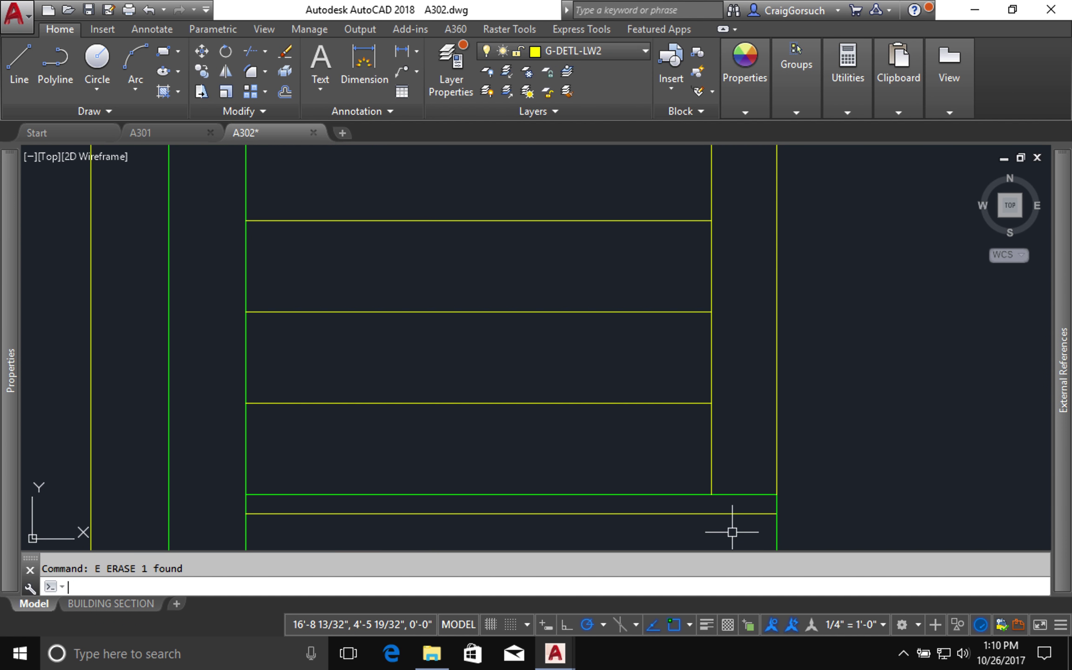
- Review the completed stairs, landing and low wall in the section, then view the full drawing extents
scroll(731, 531, down, 6)
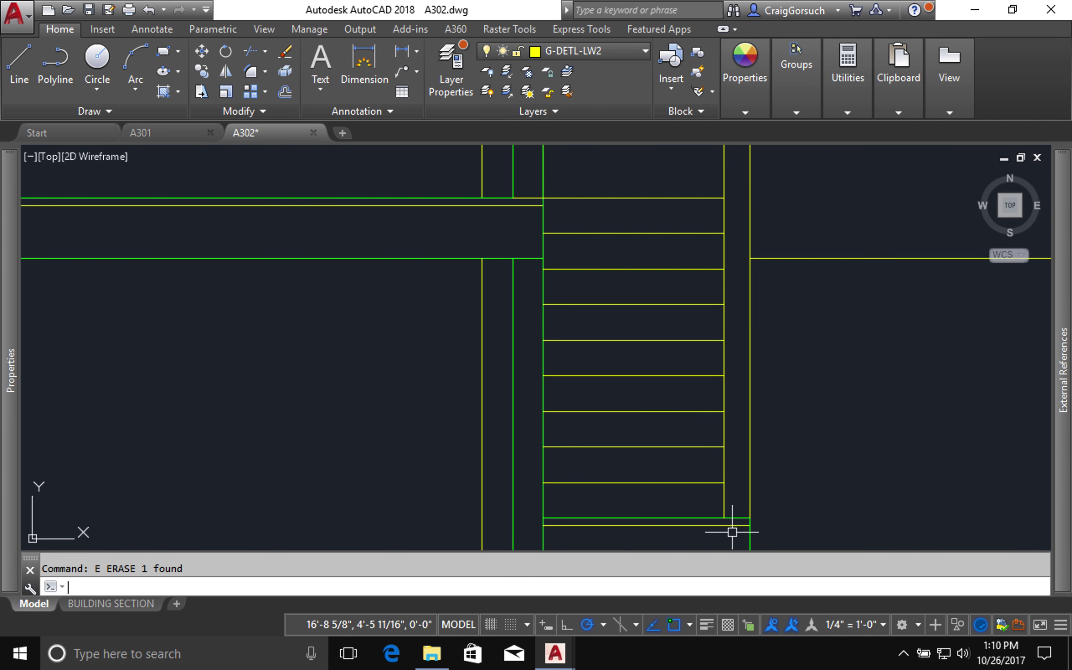
middle_drag(732, 532, 428, 340)
key(ctrl+1)
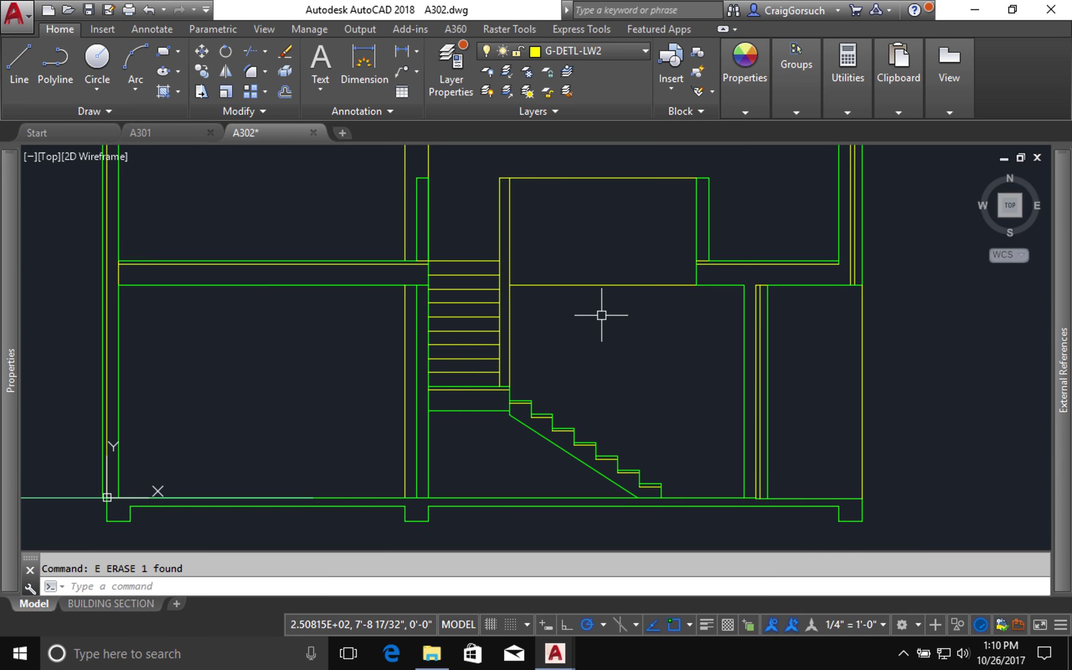
middle_drag(601, 315, 598, 333)
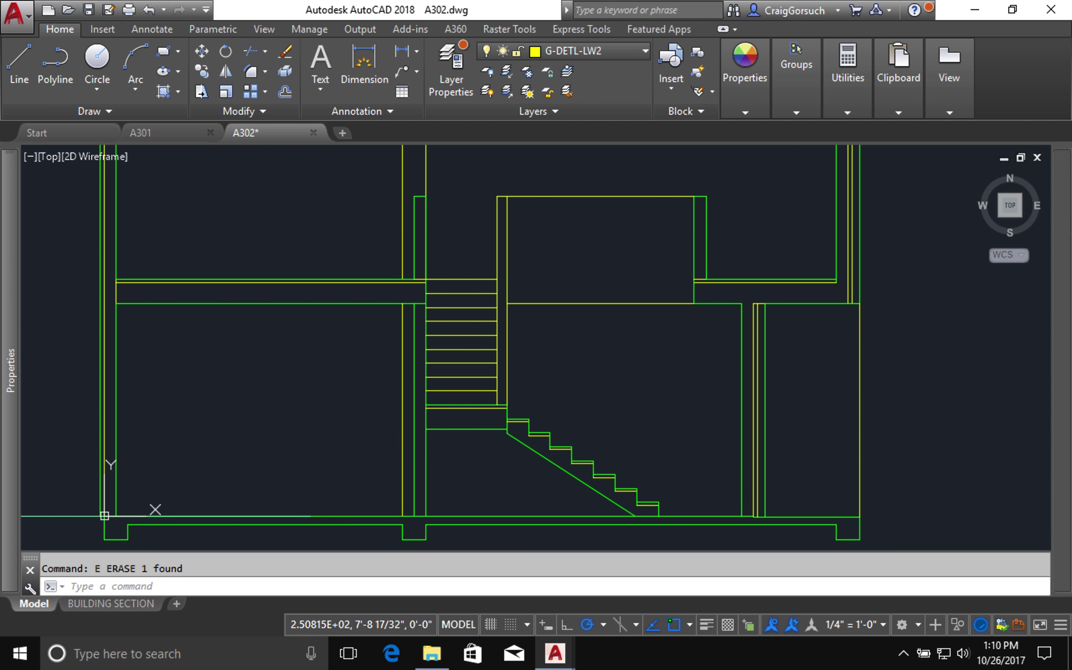
text(z)
key(Return)
text(e)
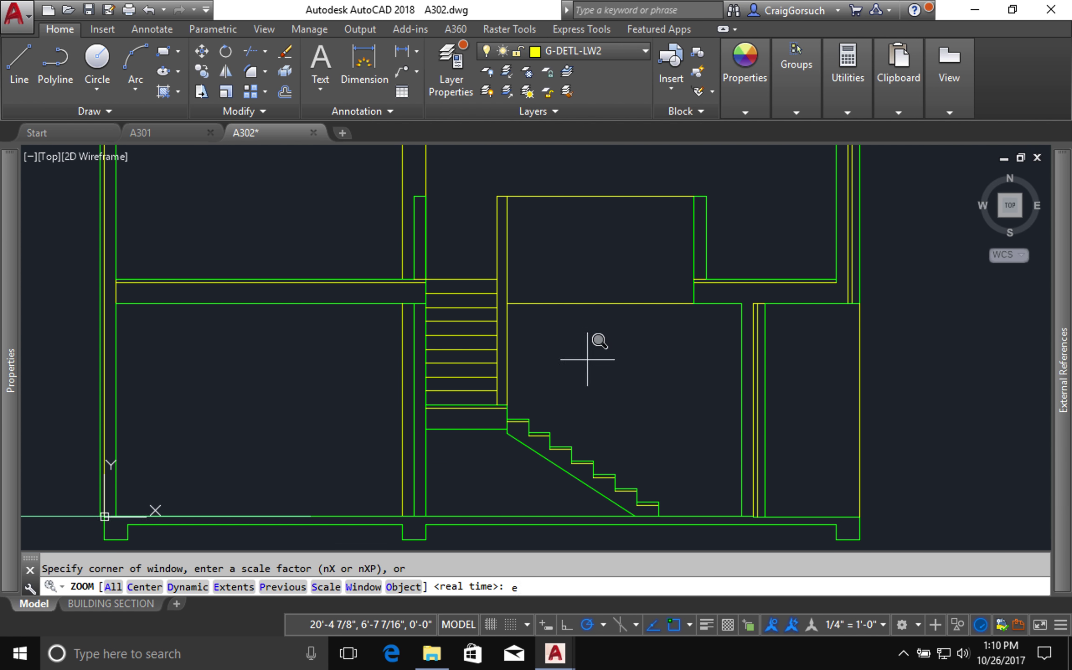
key(Return)
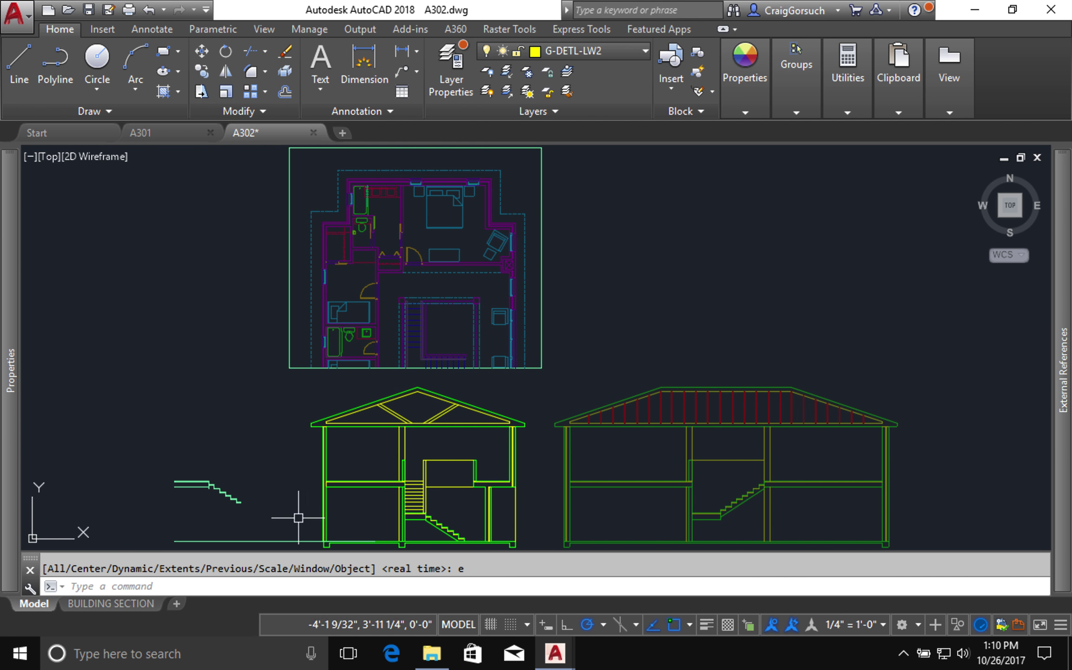
text(e)
key(Return)
click(178, 520)
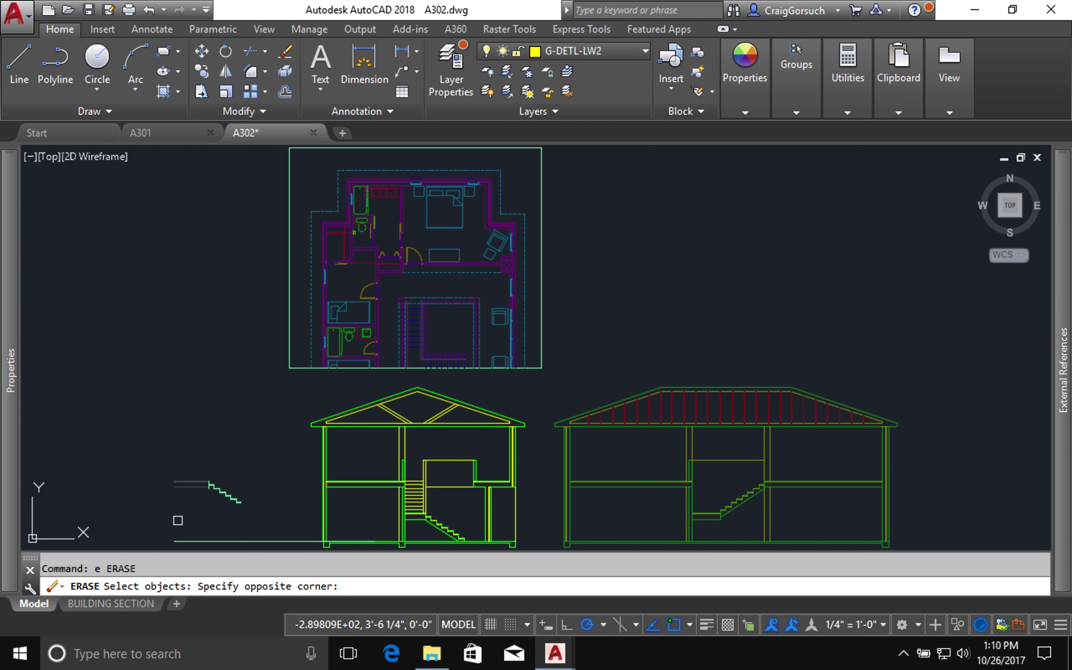
click(126, 470)
key(Escape)
- Erase the reference stair and landing profile beside the building section, along with the long reference floor line beneath it
text(e)
key(Return)
click(123, 440)
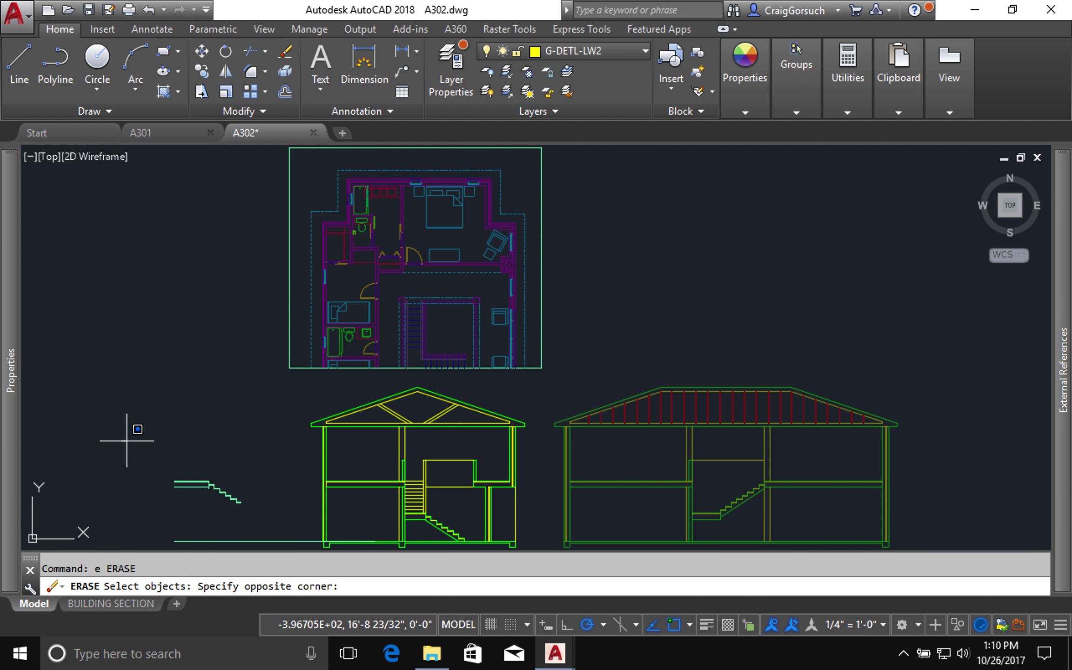
click(288, 524)
key(Return)
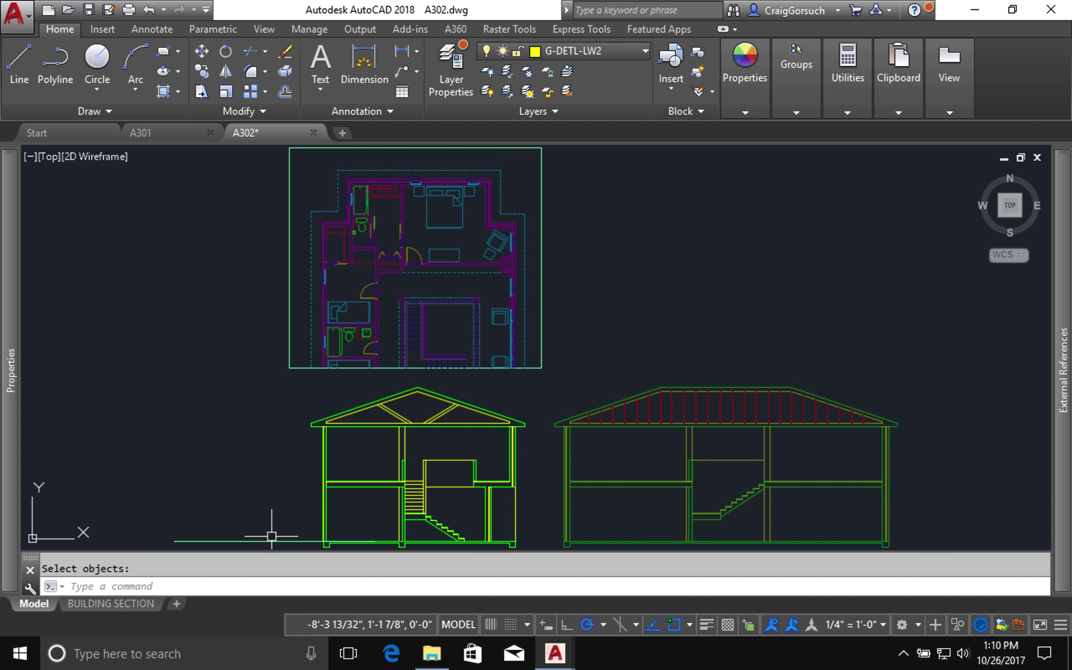
click(270, 540)
key(Delete)
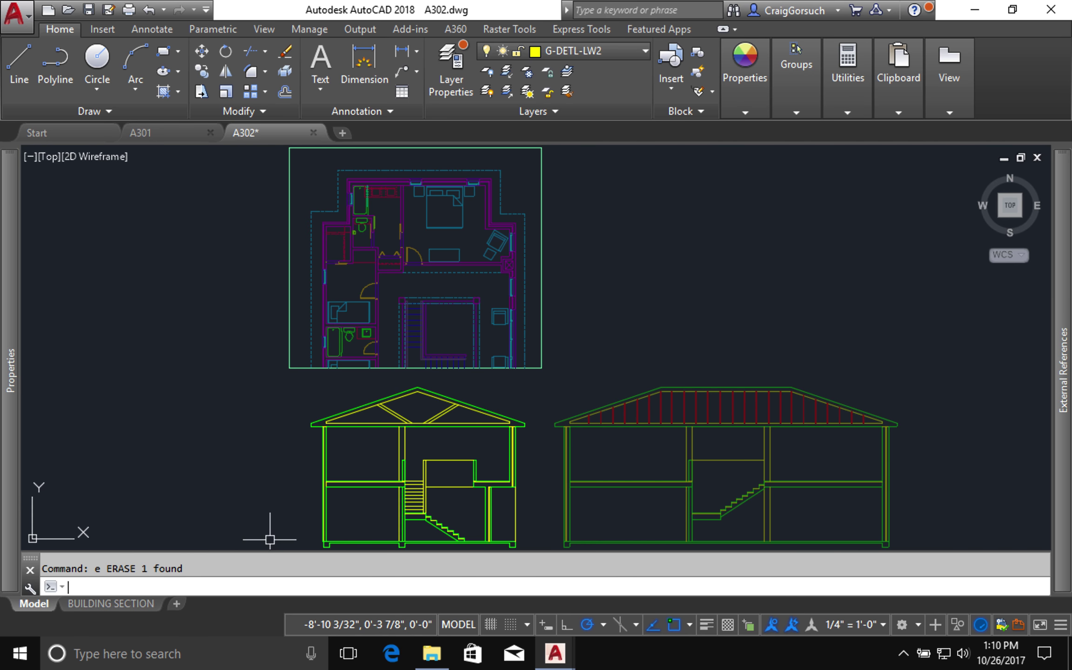